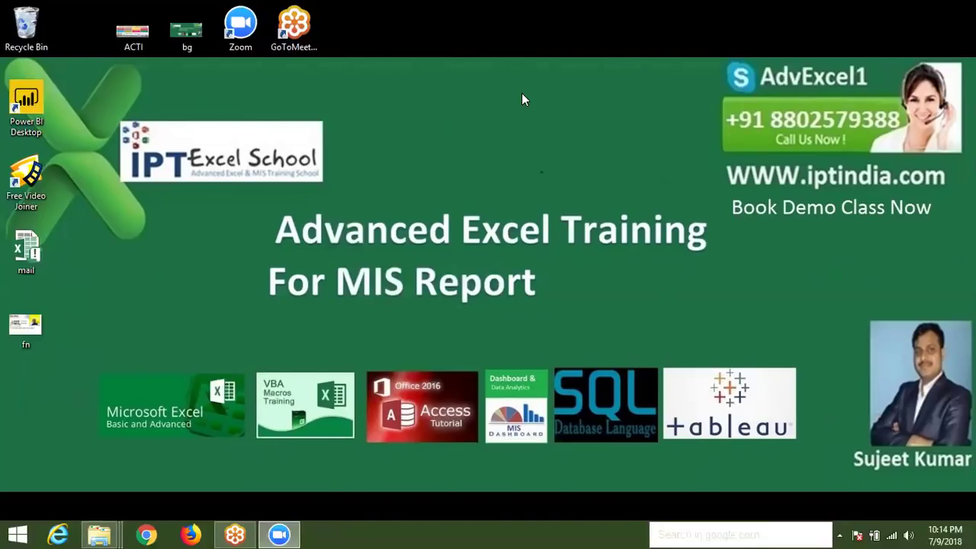
Bring up the Windows Start screen with the Windows key.
{"action": "key", "text": "super"}
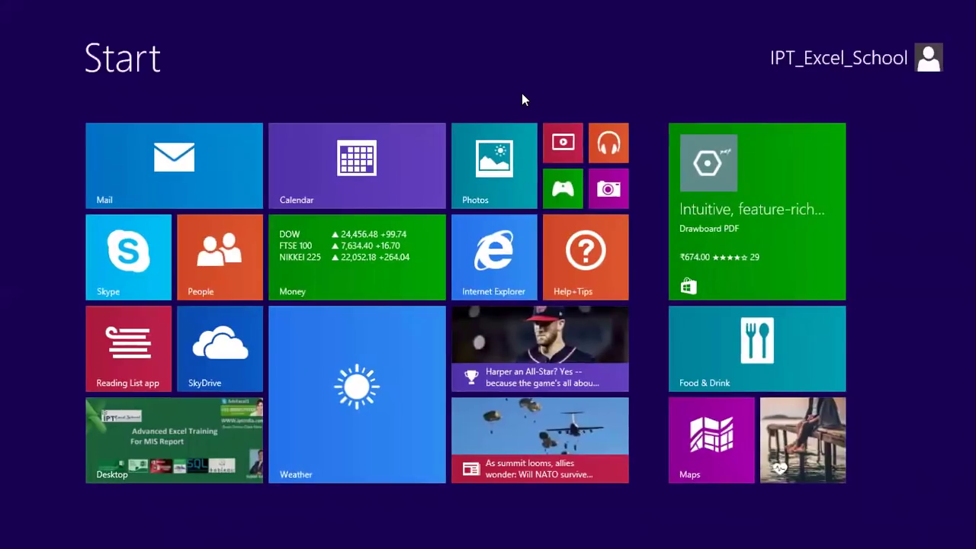
Search the Start screen for 'excel', launch Excel and pick a blank workbook.
{"action": "type", "text": "exce"}
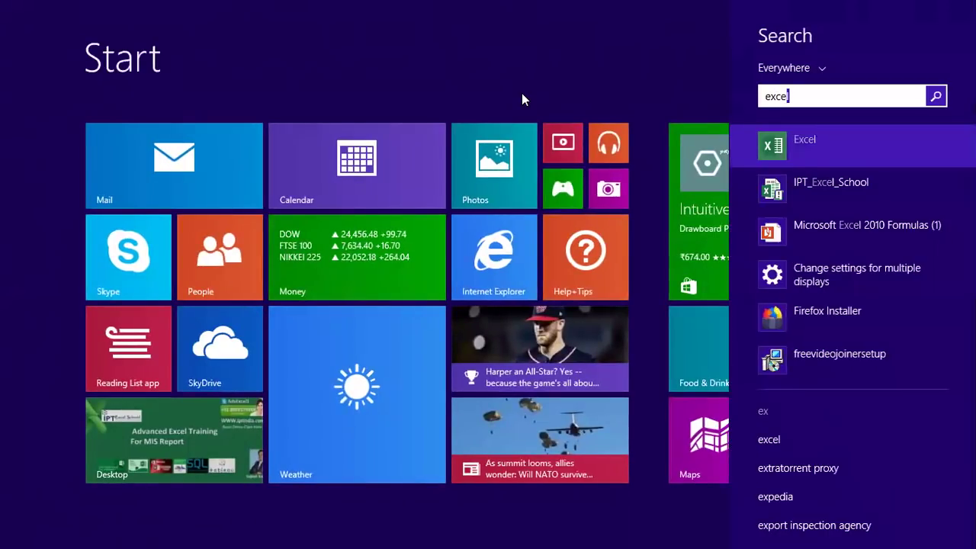
{"action": "type", "text": "l"}
{"action": "left_click", "coordinate": [847, 144]}
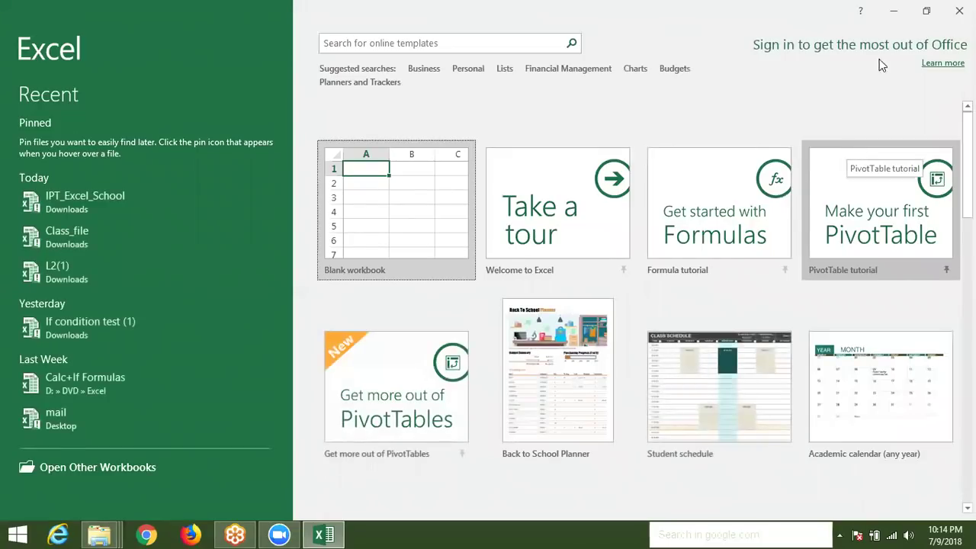
{"action": "left_click", "coordinate": [352, 173]}
Create blank workbook Book1, shrink the formula bar to one line, and select cell G8.
{"action": "left_click", "coordinate": [351, 176]}
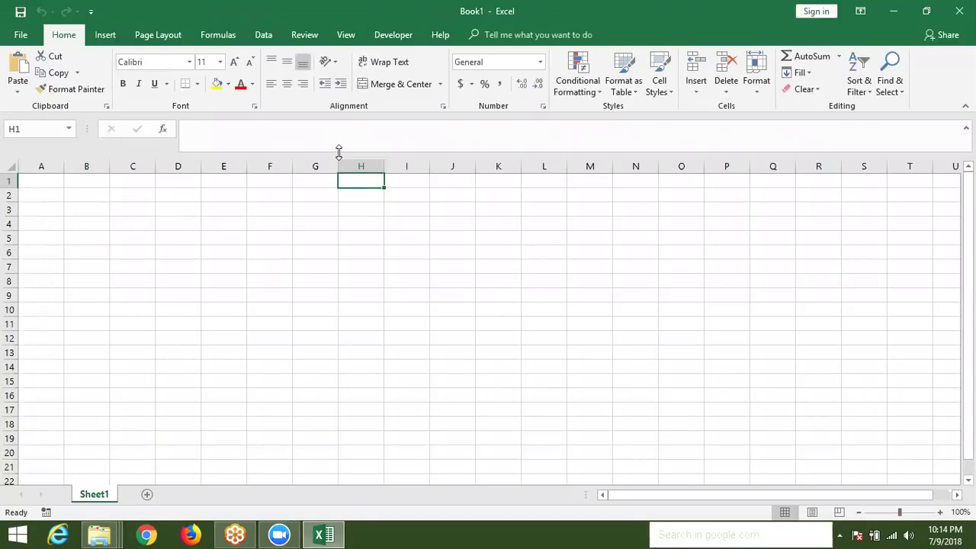
{"action": "left_click_drag", "start_coordinate": [339, 151], "coordinate": [339, 138]}
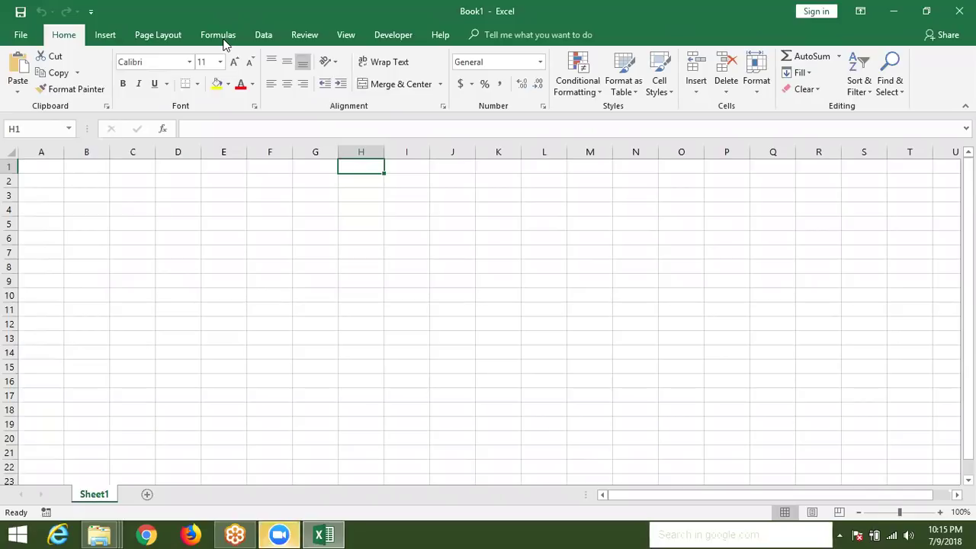
{"action": "left_click", "coordinate": [293, 267]}
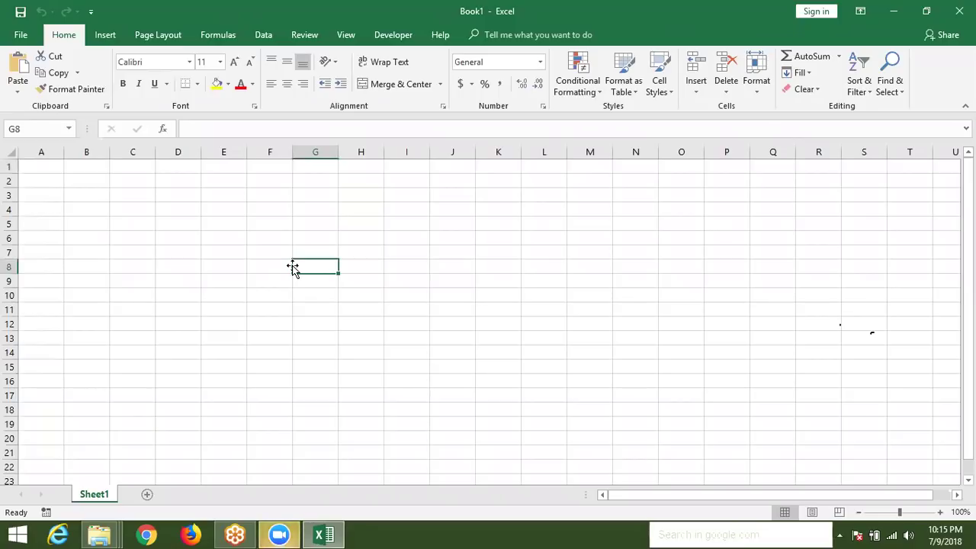
Show the Developer tab and confirm Developer is ticked under Options' Customize Ribbon main tabs.
{"action": "left_click", "coordinate": [393, 38]}
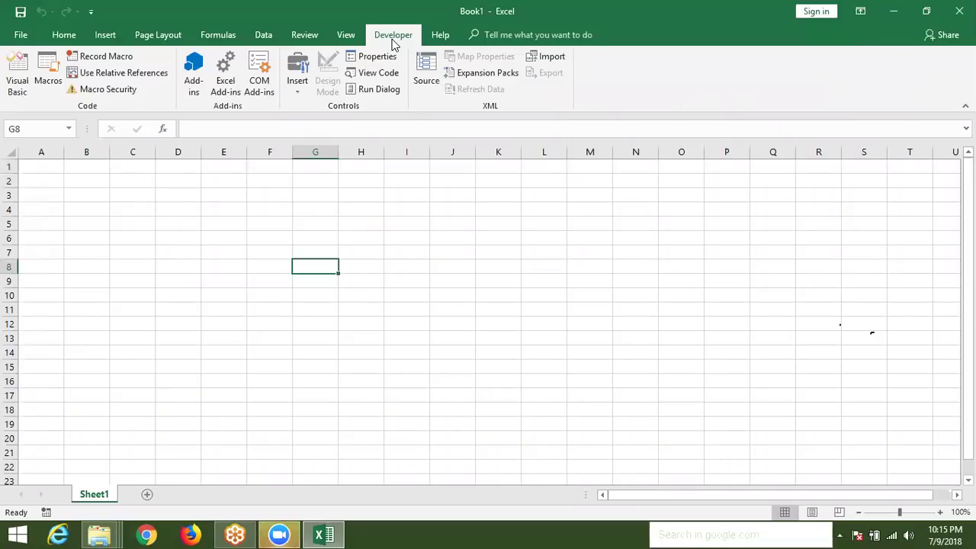
{"action": "left_click", "coordinate": [24, 33]}
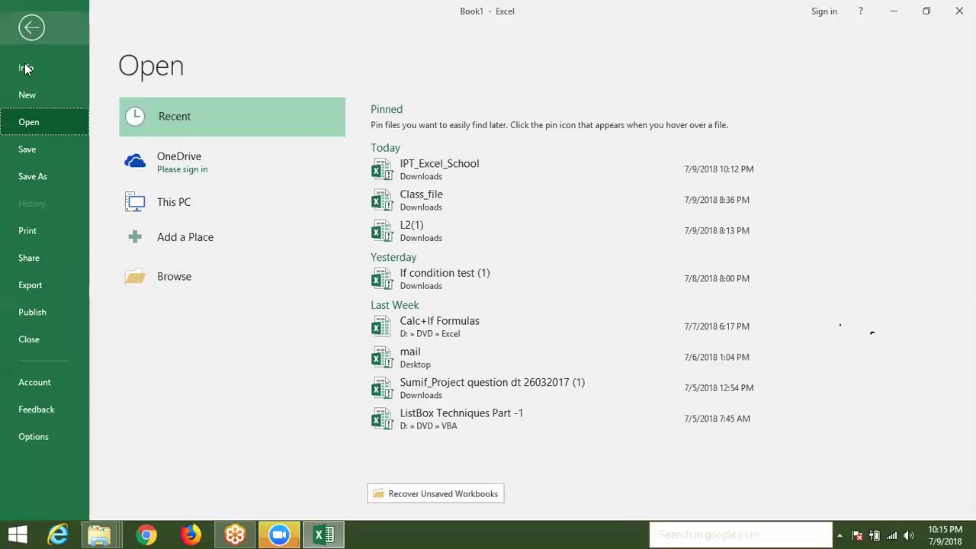
{"action": "left_click", "coordinate": [34, 437]}
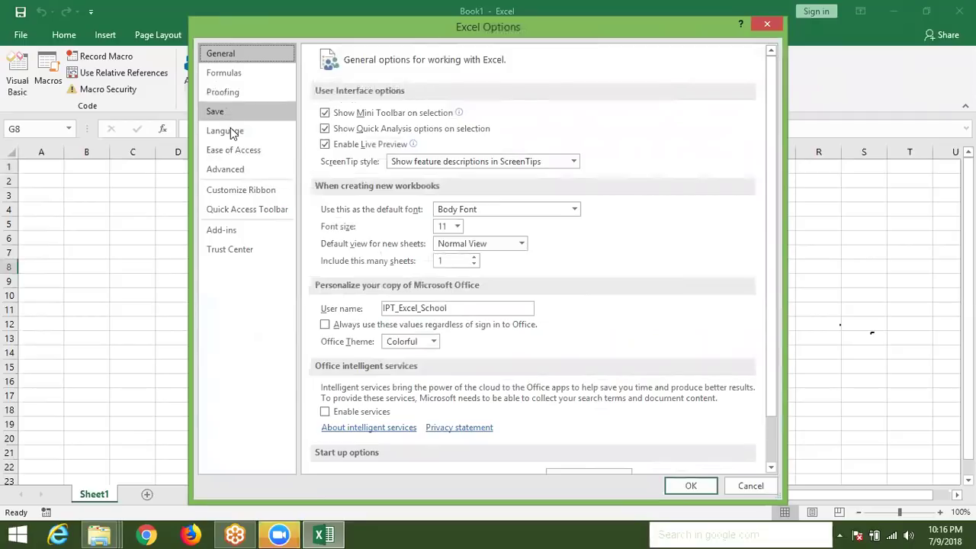
{"action": "left_click", "coordinate": [236, 191]}
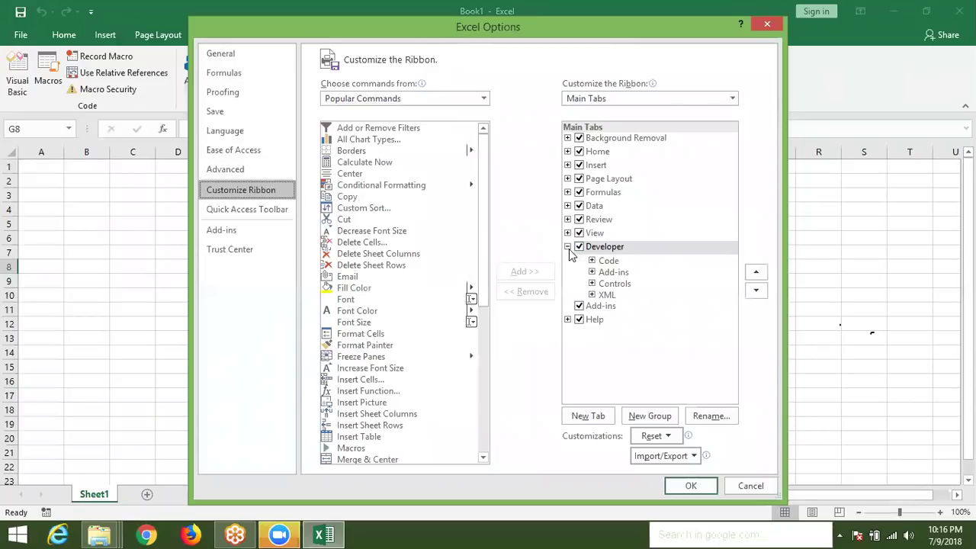
{"action": "left_click", "coordinate": [567, 247]}
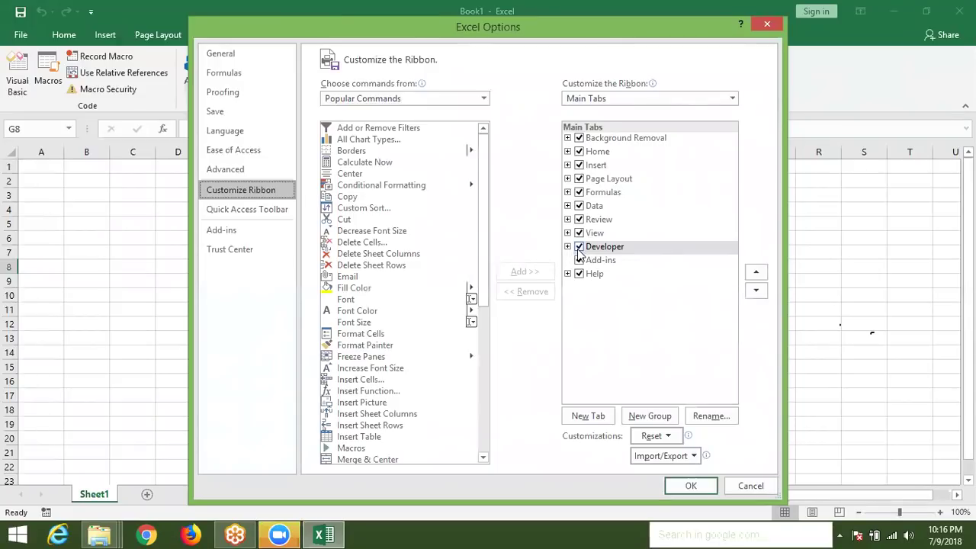
{"action": "left_click", "coordinate": [769, 25]}
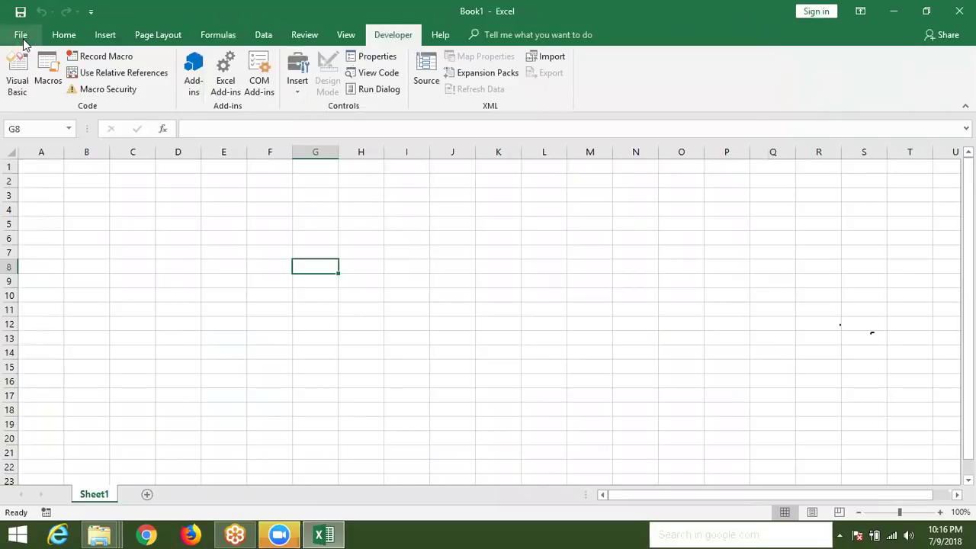
Set Macro Security to Enable all macros and confirm.
{"action": "left_click", "coordinate": [109, 92]}
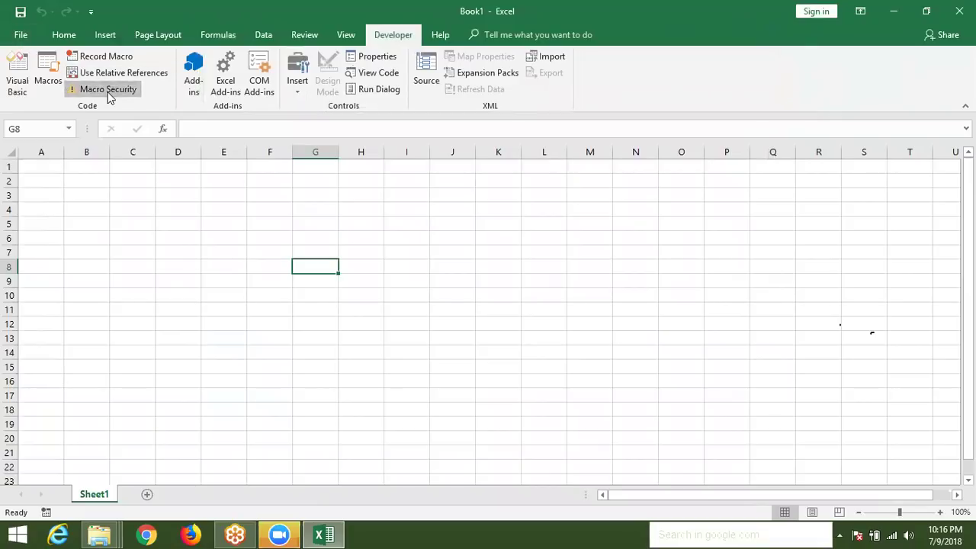
{"action": "left_click", "coordinate": [405, 144]}
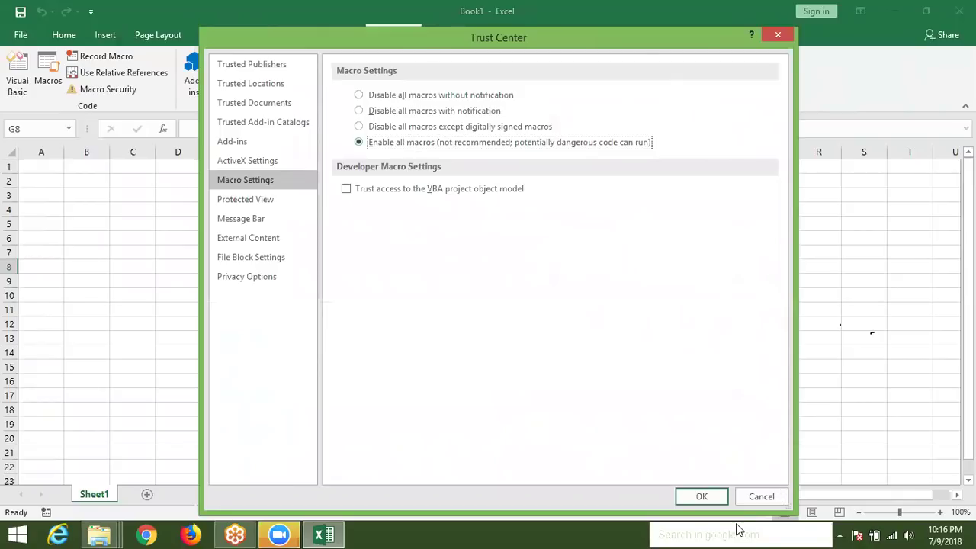
{"action": "left_click", "coordinate": [717, 501]}
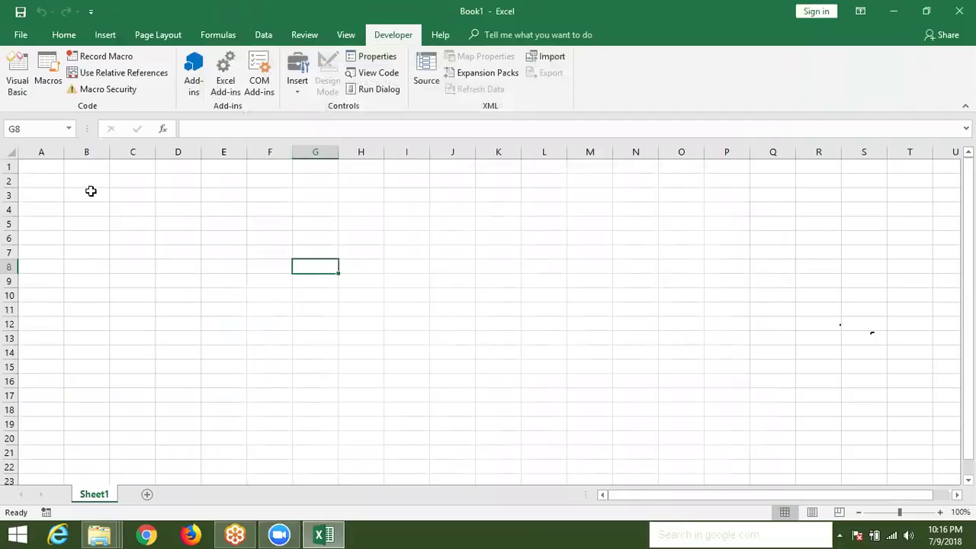
Select A2, choose Excel Macro-Enabled Workbook as the Save As type, then cancel the dialog.
{"action": "left_click", "coordinate": [69, 179]}
{"action": "left_click", "coordinate": [55, 178]}
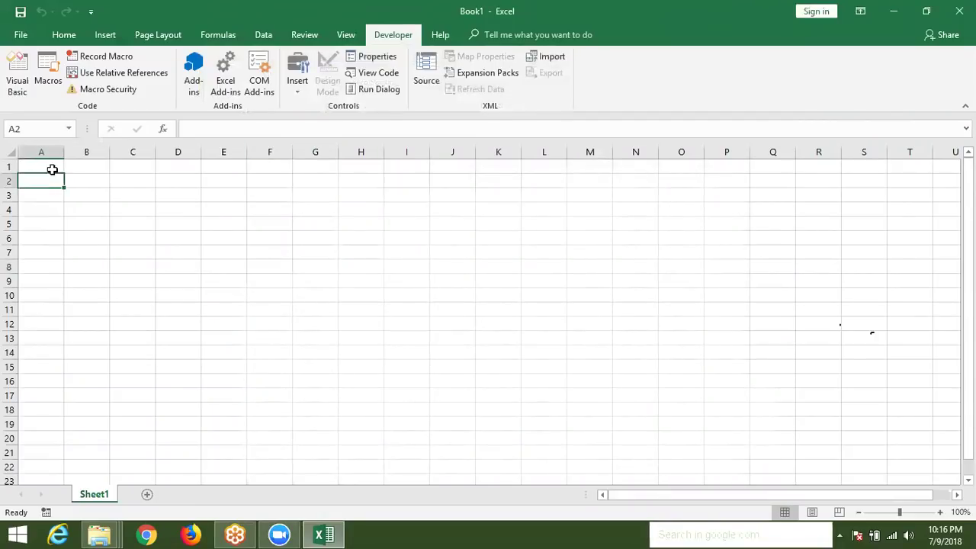
{"action": "left_click", "coordinate": [20, 11]}
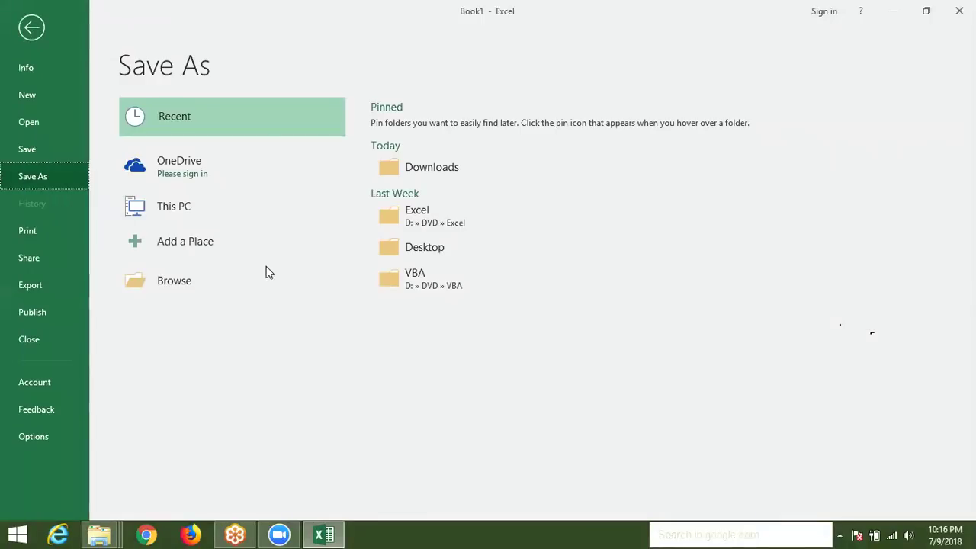
{"action": "left_click", "coordinate": [252, 280]}
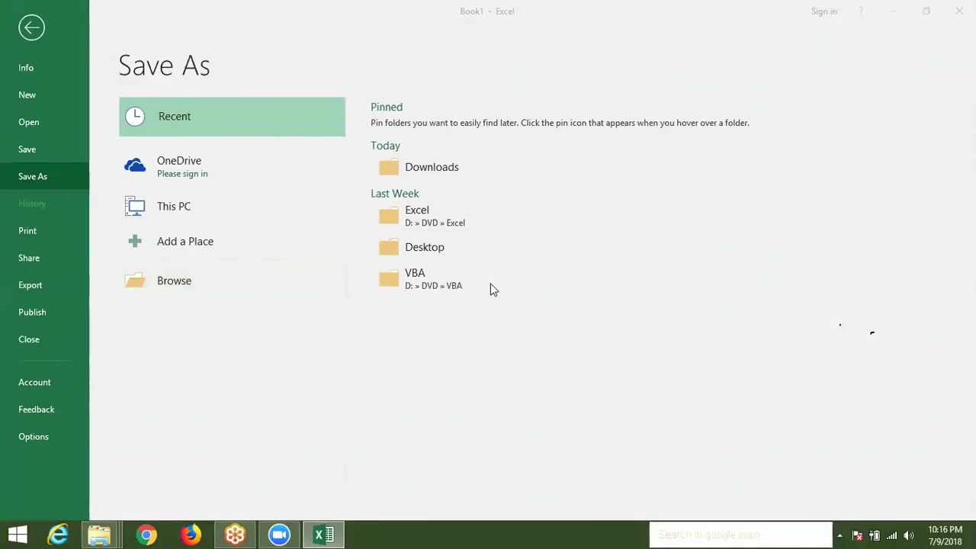
{"action": "left_click", "coordinate": [406, 264]}
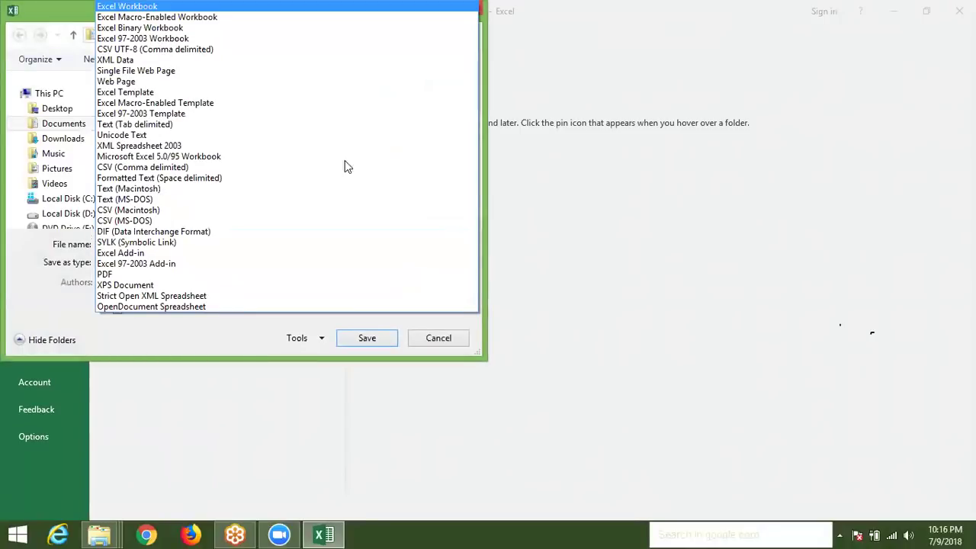
{"action": "left_click", "coordinate": [282, 18]}
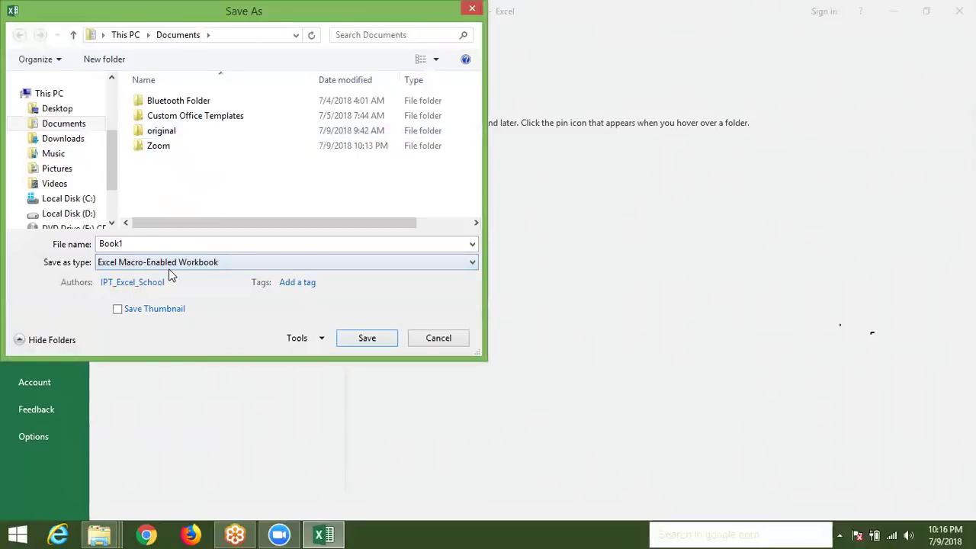
{"action": "left_click", "coordinate": [168, 266]}
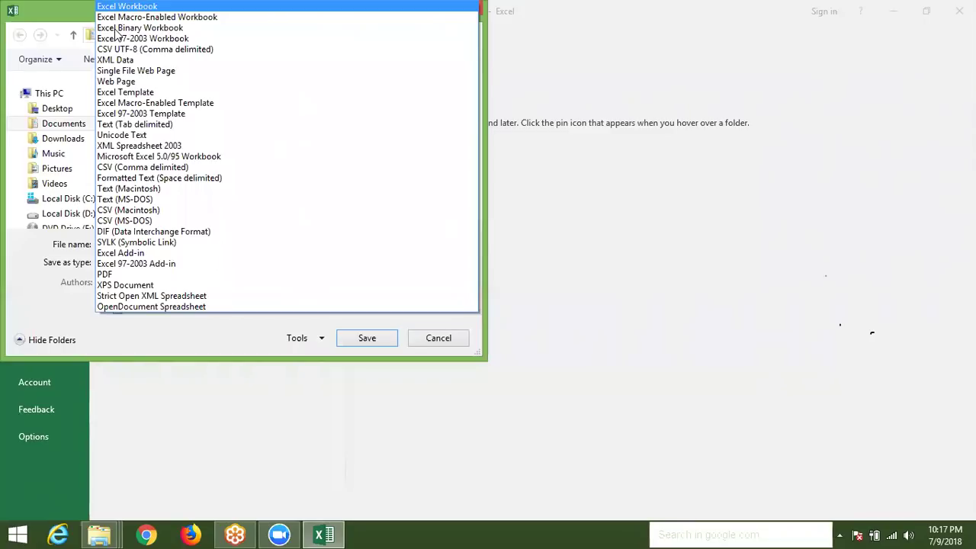
{"action": "key", "text": "Down"}
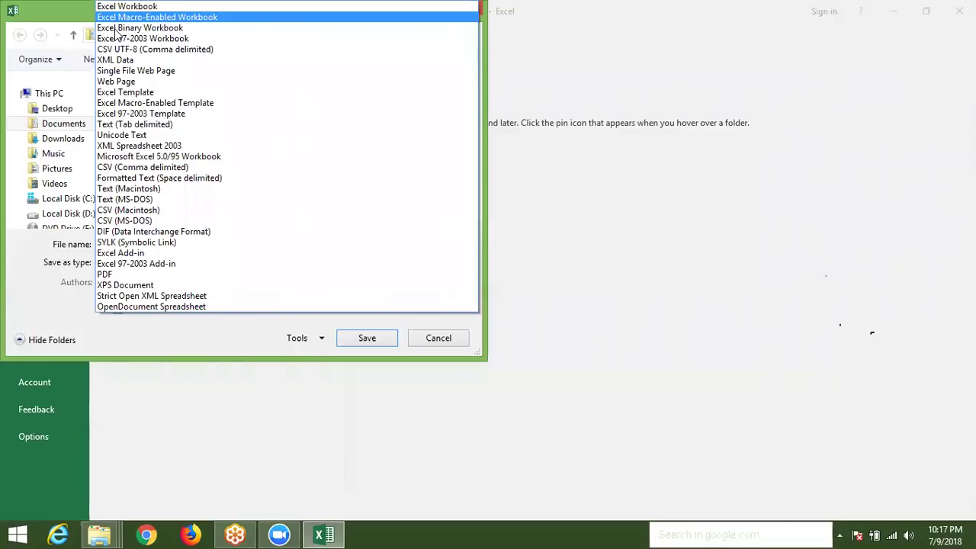
{"action": "left_click", "coordinate": [566, 299]}
{"action": "left_click", "coordinate": [465, 339]}
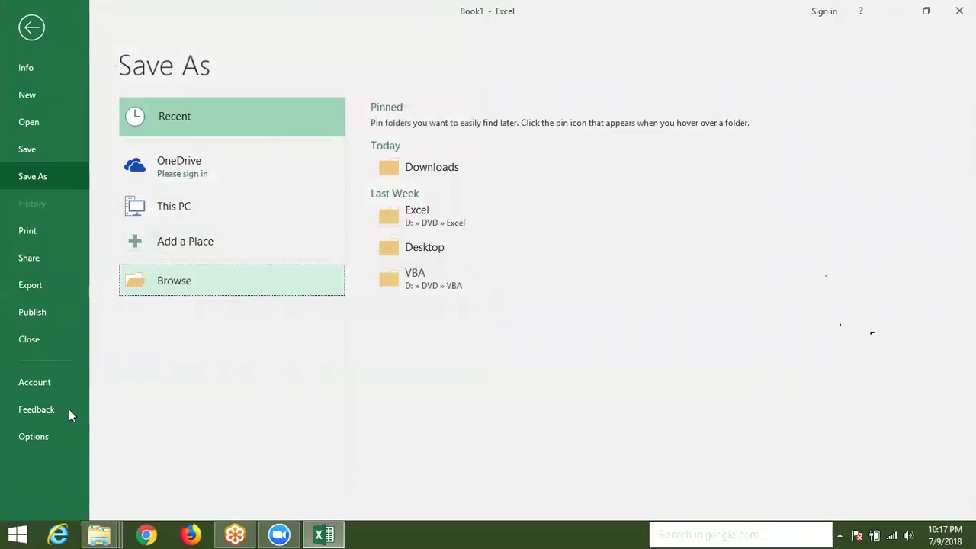
{"action": "left_click", "coordinate": [52, 435]}
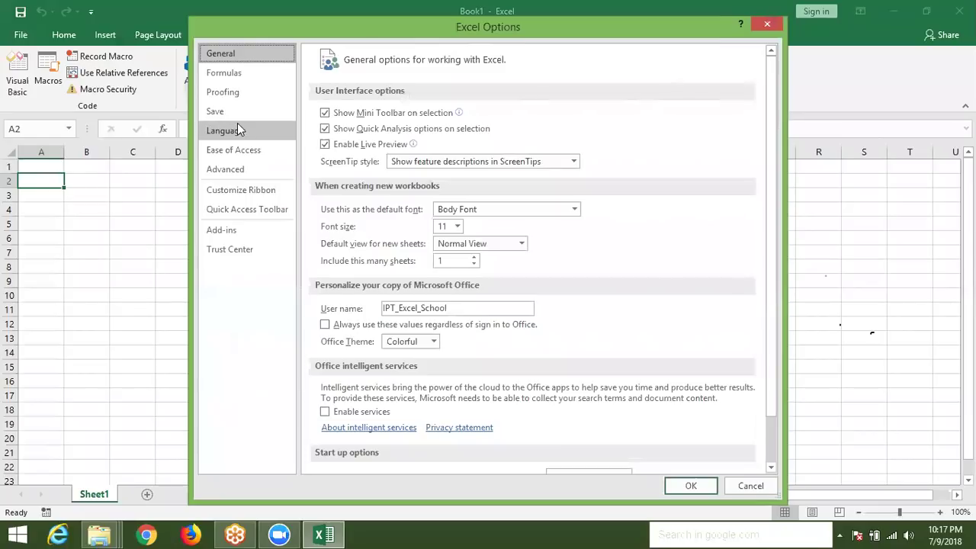
{"action": "left_click", "coordinate": [235, 110]}
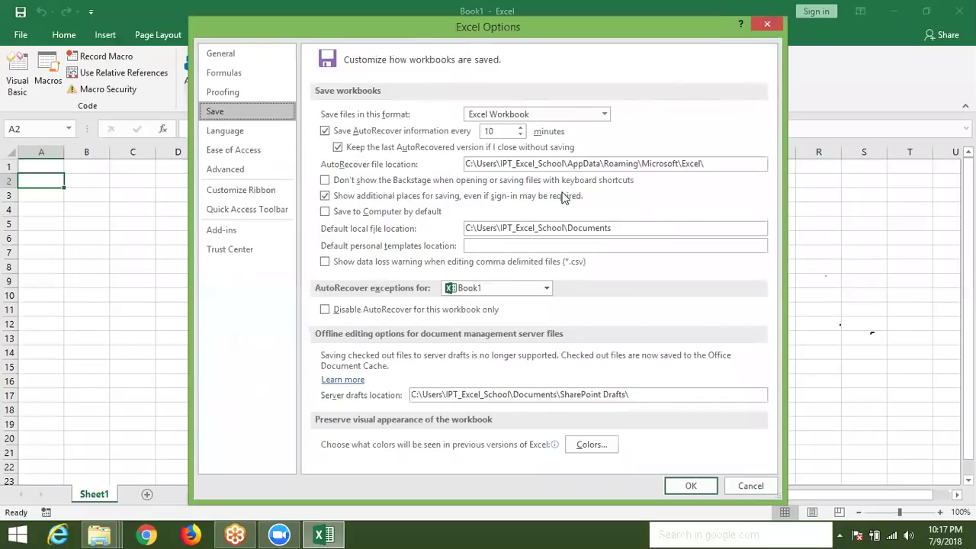
{"action": "left_click", "coordinate": [521, 116]}
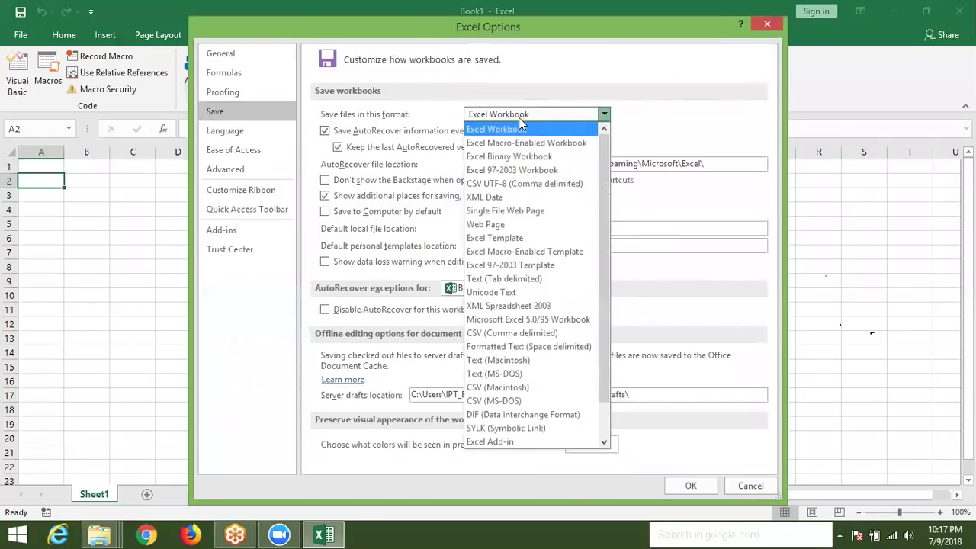
{"action": "left_click", "coordinate": [525, 144]}
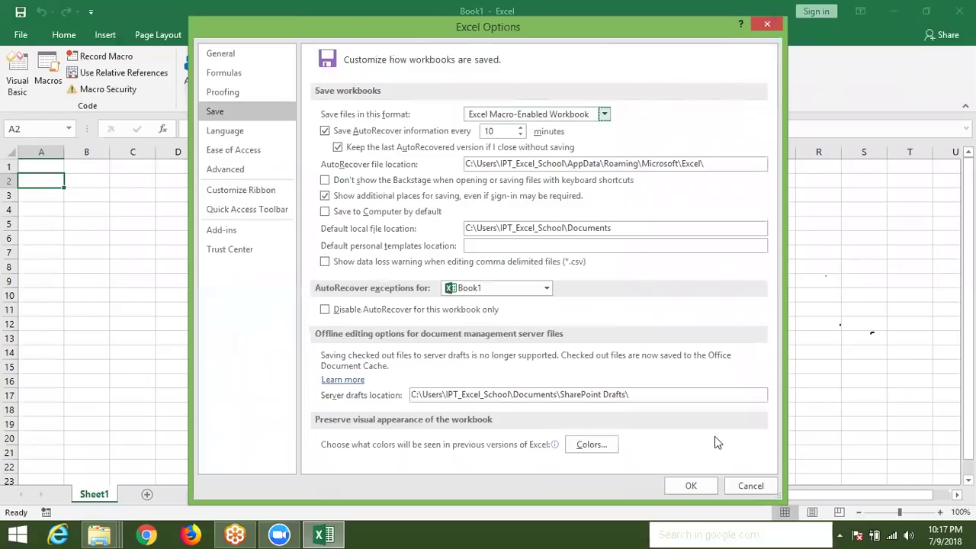
{"action": "left_click", "coordinate": [692, 486]}
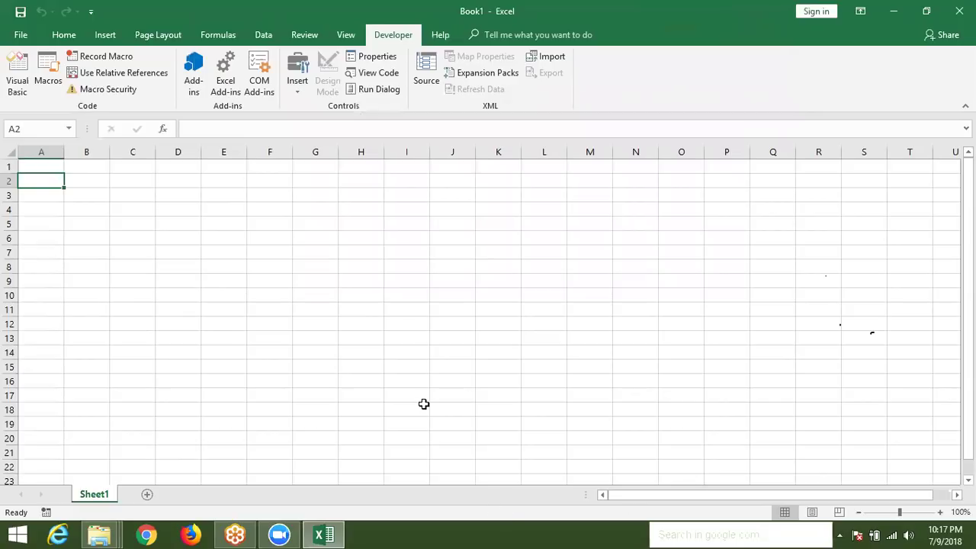
{"action": "left_click", "coordinate": [189, 281]}
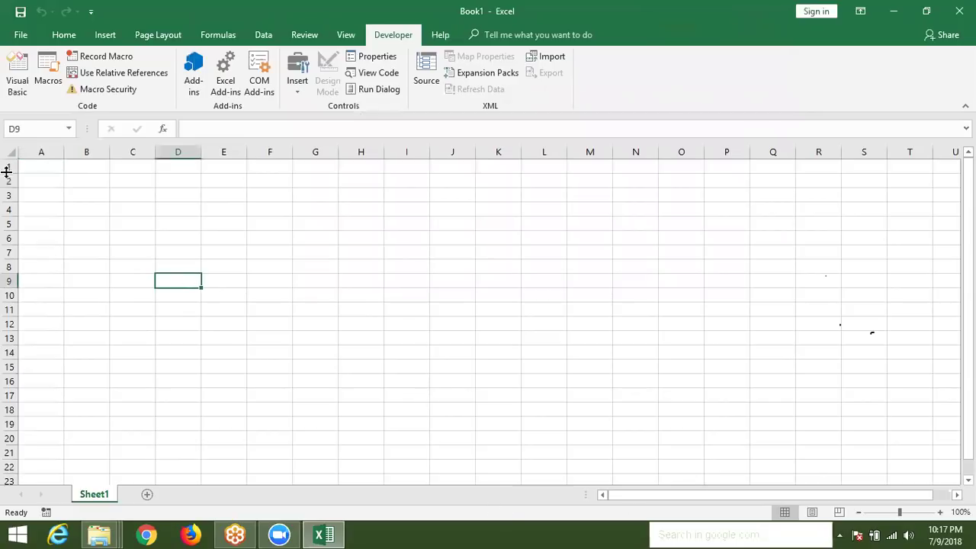
{"action": "left_click", "coordinate": [31, 168]}
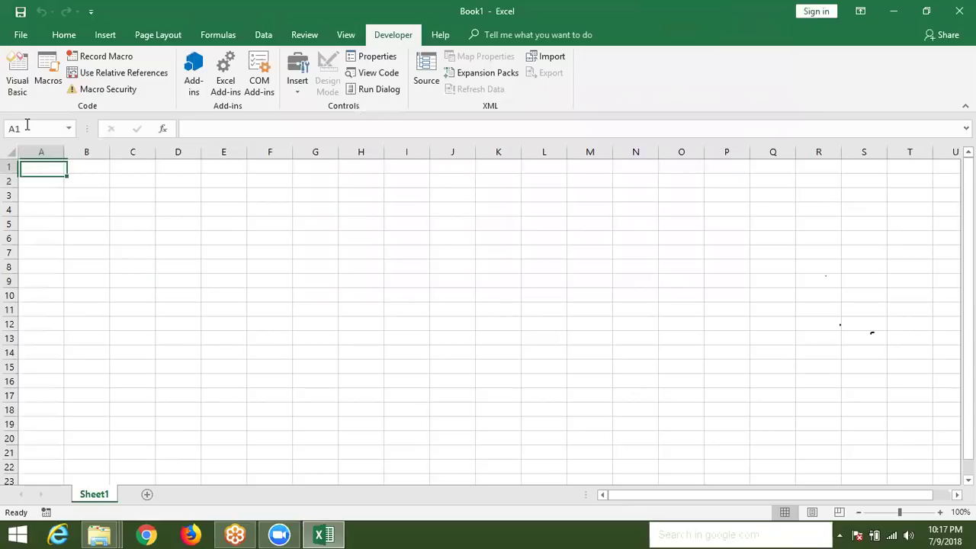
Open the Visual Basic editor on Book1's project, then bring the Book1 workbook back to the front.
{"action": "left_click", "coordinate": [18, 85]}
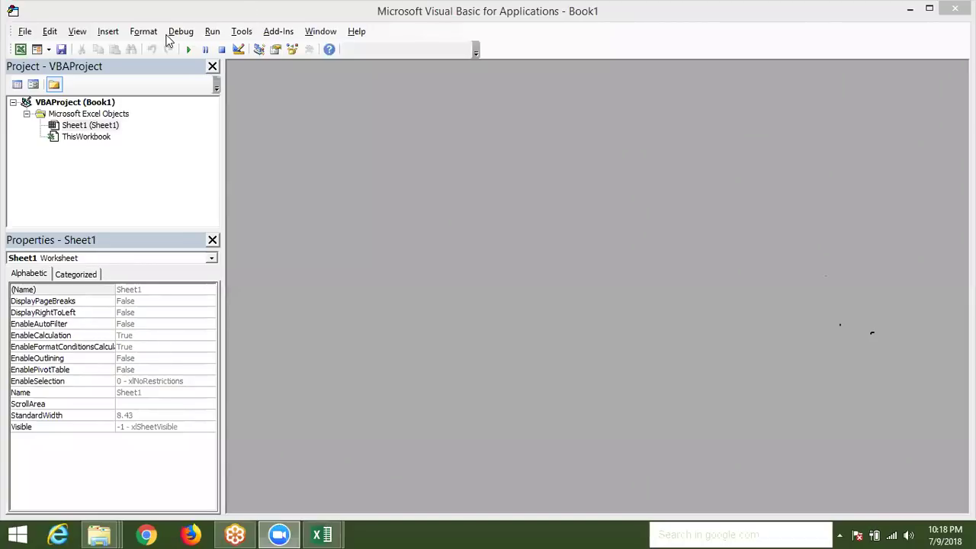
{"action": "left_click", "coordinate": [117, 36]}
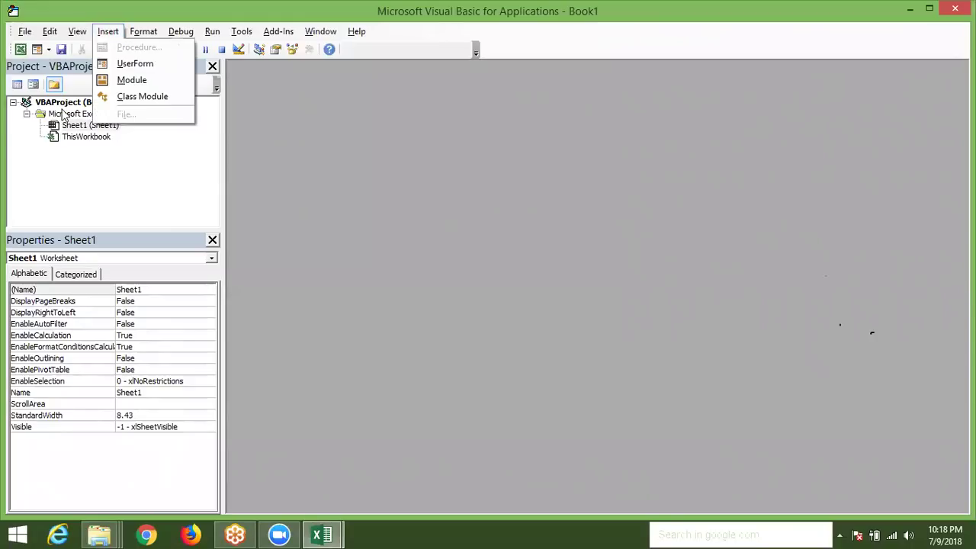
{"action": "left_click", "coordinate": [93, 174]}
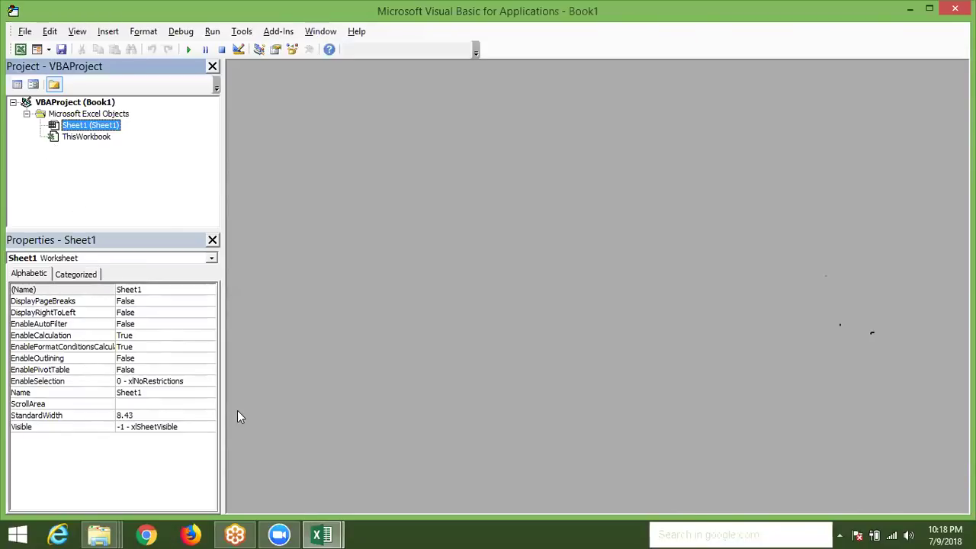
{"action": "left_click", "coordinate": [330, 534]}
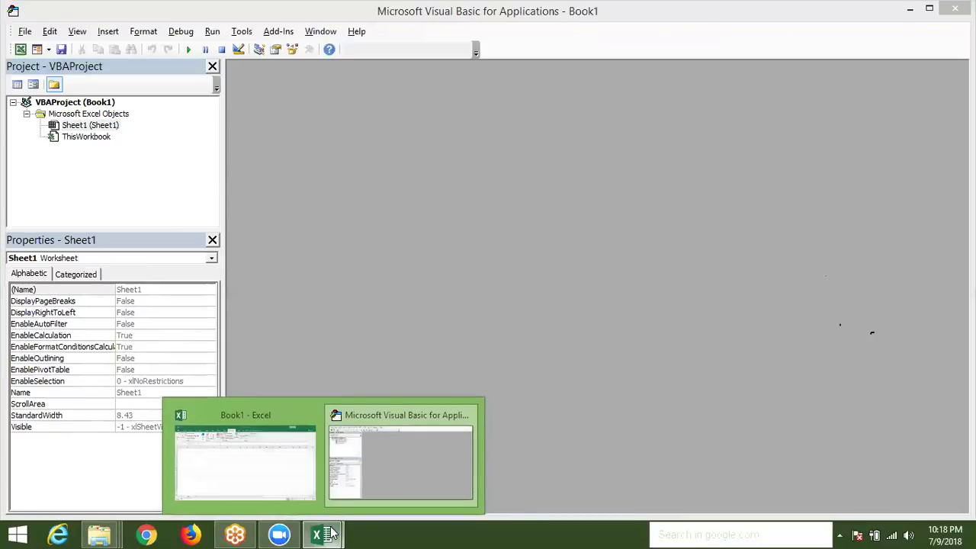
{"action": "left_click", "coordinate": [299, 486]}
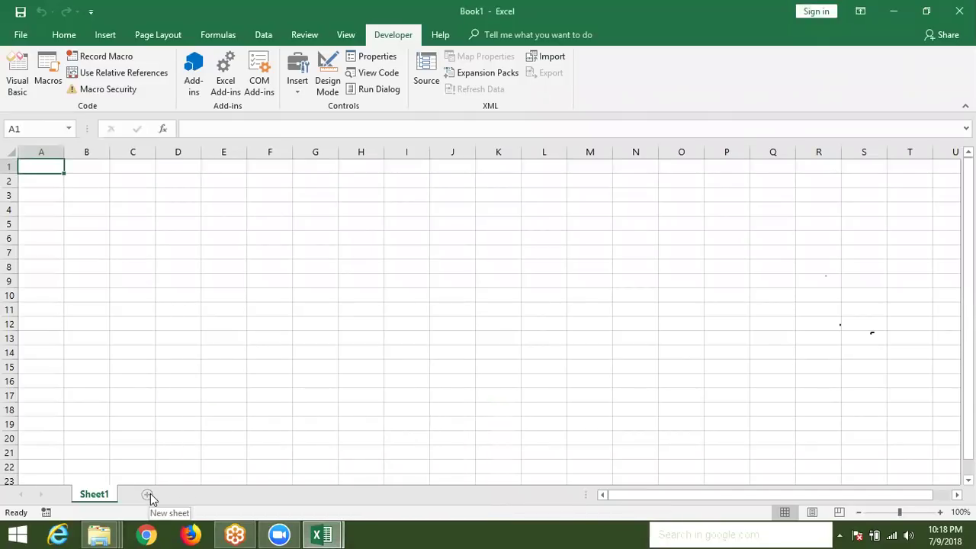
Add Sheet2, then set Sheet1's DisplayRightToLeft property to True in the VBA editor.
{"action": "left_click", "coordinate": [149, 494]}
{"action": "left_click", "coordinate": [321, 533]}
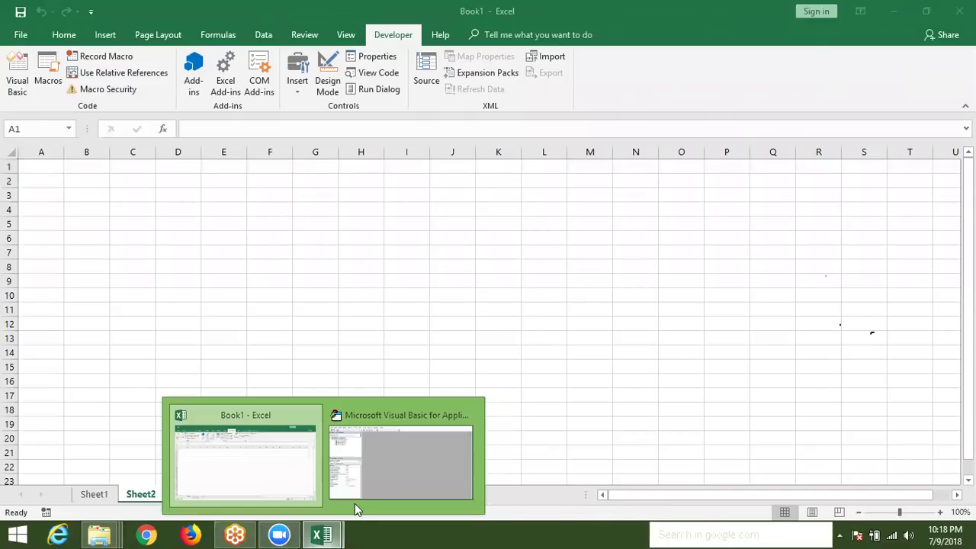
{"action": "left_click", "coordinate": [362, 500]}
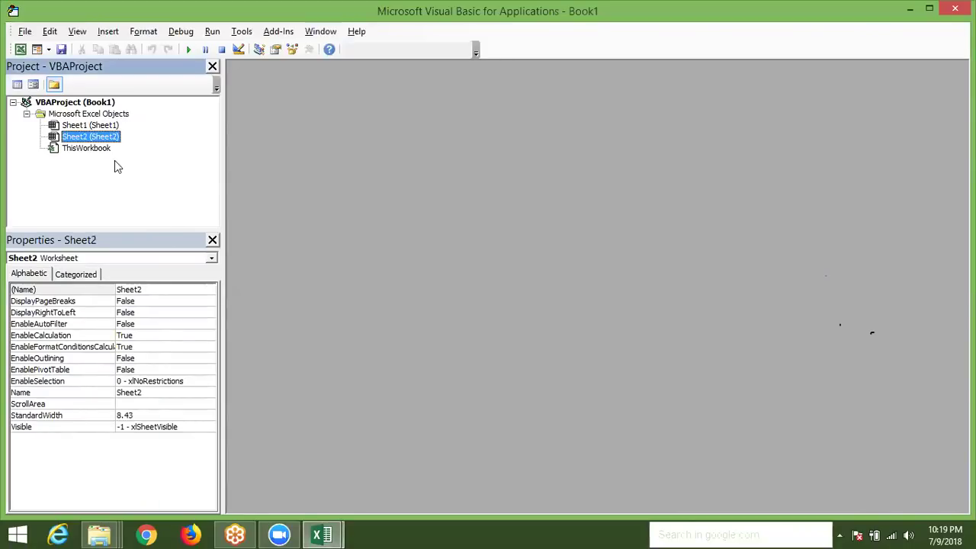
{"action": "left_click", "coordinate": [103, 126]}
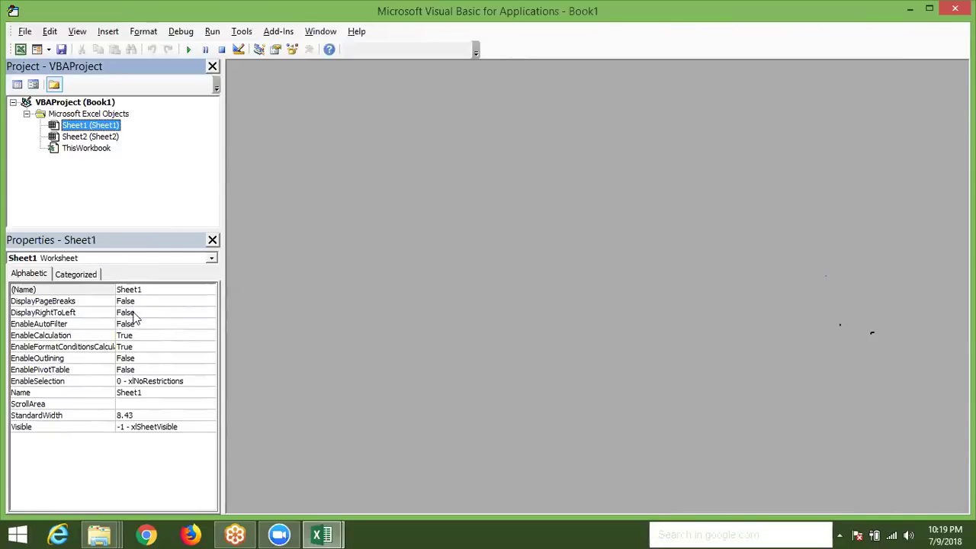
{"action": "left_click", "coordinate": [133, 312]}
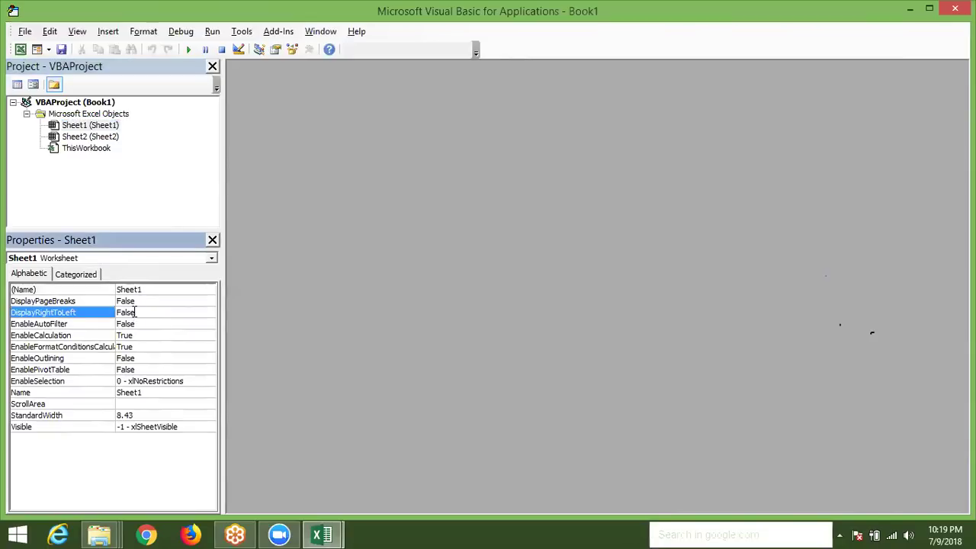
{"action": "left_click", "coordinate": [206, 314]}
{"action": "left_click", "coordinate": [203, 322]}
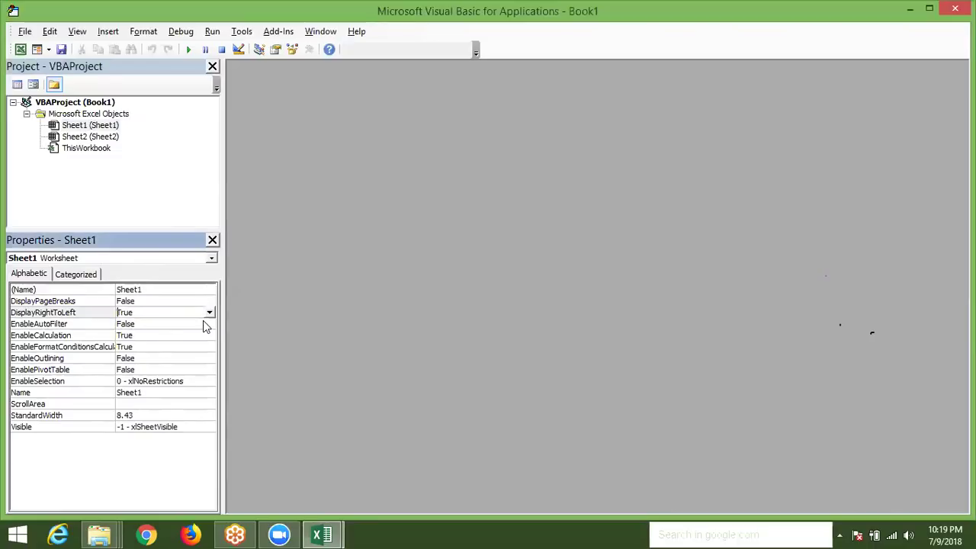
View Sheet1's right-to-left layout in Excel, then set DisplayRightToLeft back to False.
{"action": "key", "text": "alt+F11"}
{"action": "left_click", "coordinate": [106, 494]}
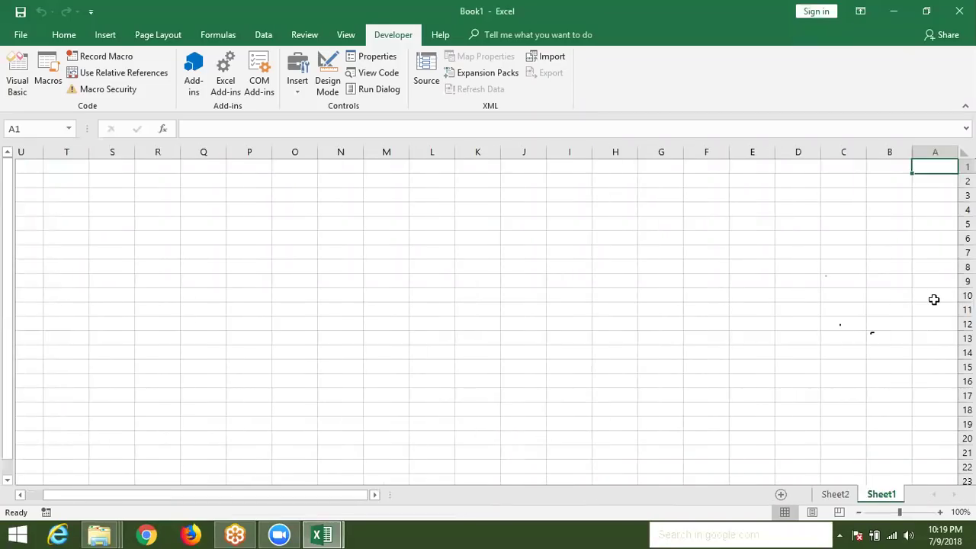
{"action": "key", "text": "alt+F11"}
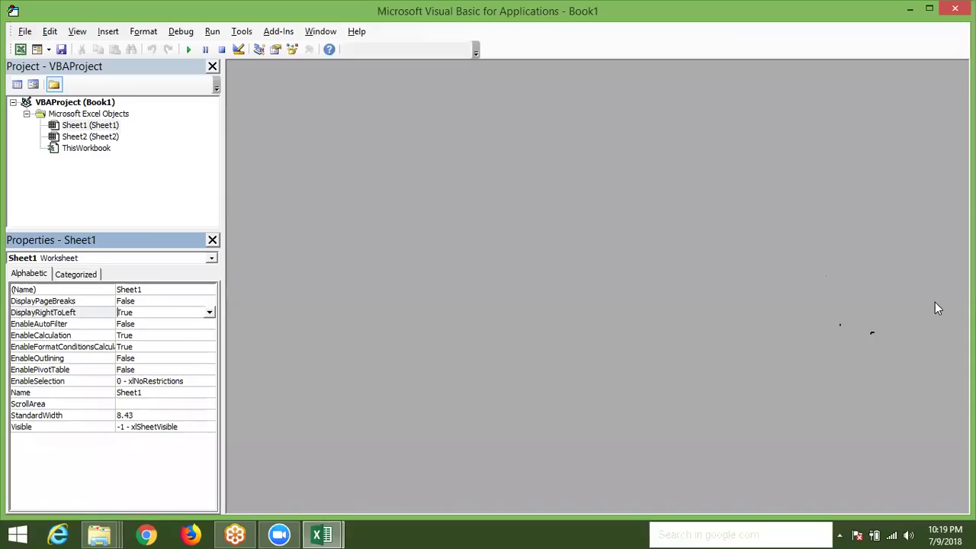
{"action": "left_click", "coordinate": [210, 313]}
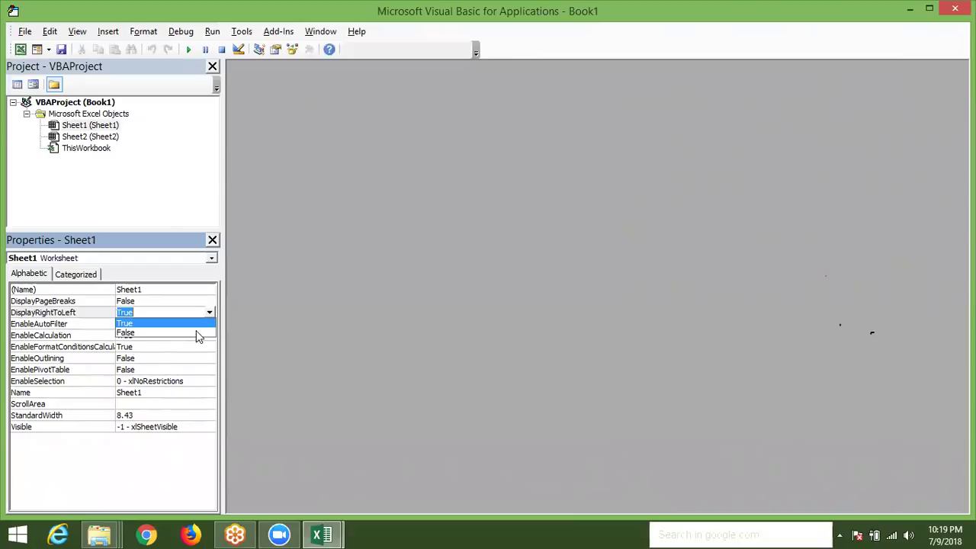
{"action": "left_click", "coordinate": [196, 332]}
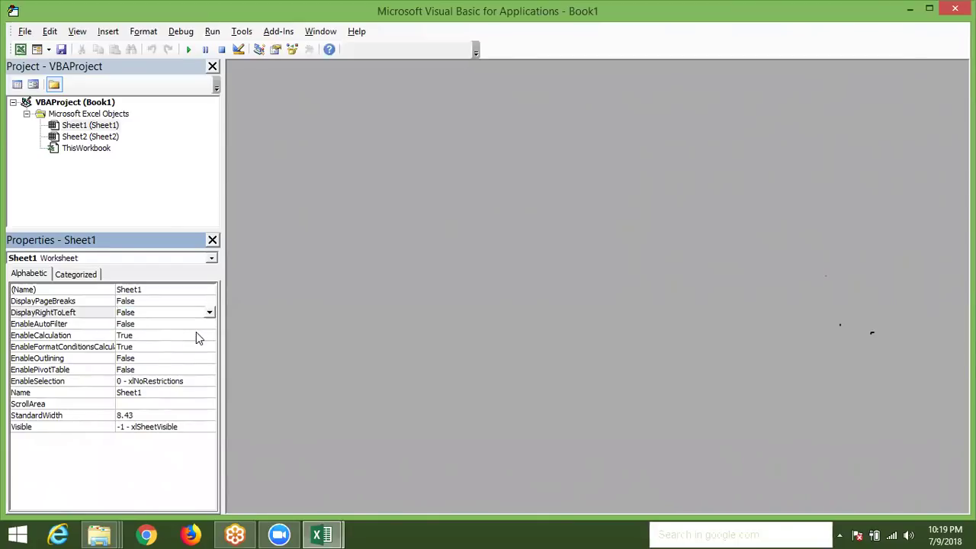
Open Sheet1's empty code window from the Project Explorer, glancing at Sheet2's properties.
{"action": "double_click", "coordinate": [106, 126]}
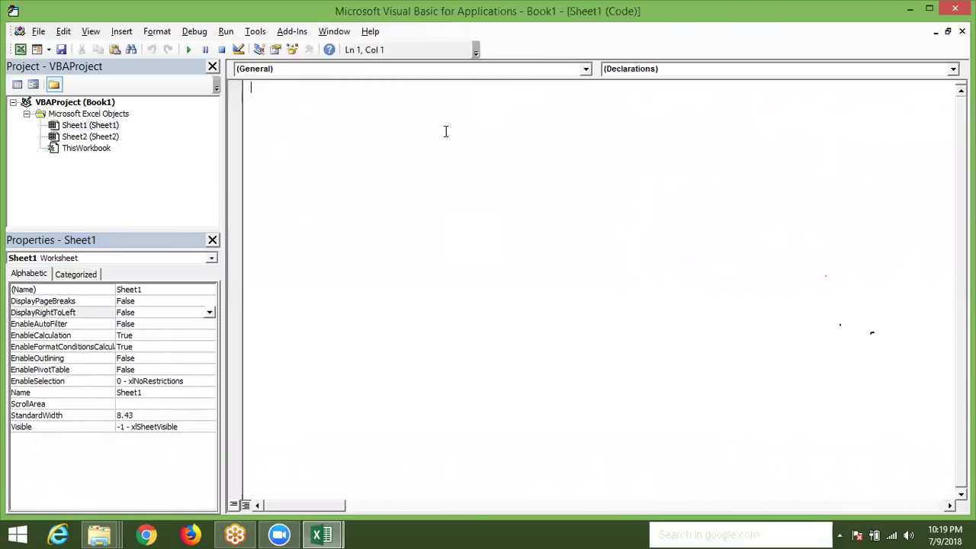
{"action": "left_click", "coordinate": [97, 138]}
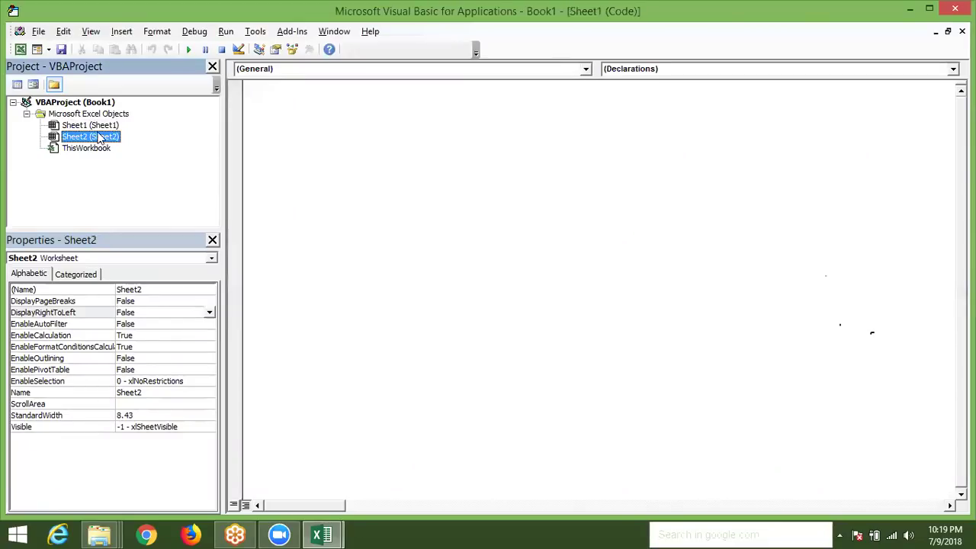
{"action": "left_click", "coordinate": [90, 126]}
{"action": "left_click", "coordinate": [294, 129]}
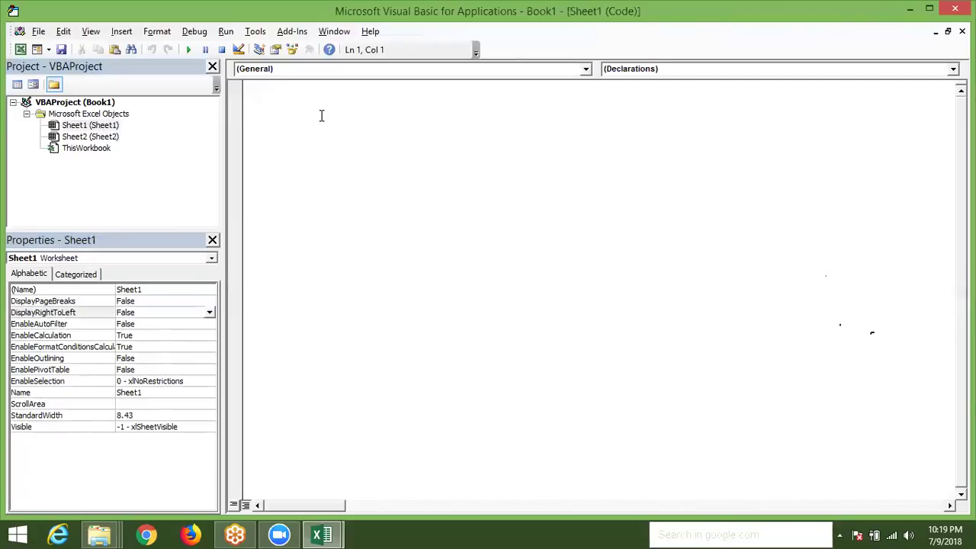
Insert Module1 with an empty Sub rr() procedure, then switch back to the Excel workbook.
{"action": "left_click", "coordinate": [119, 34]}
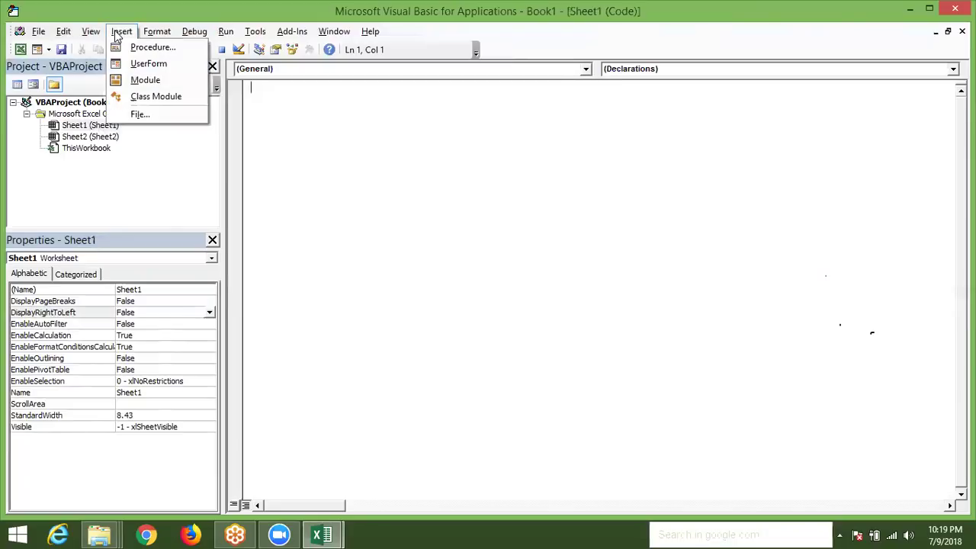
{"action": "left_click", "coordinate": [144, 81]}
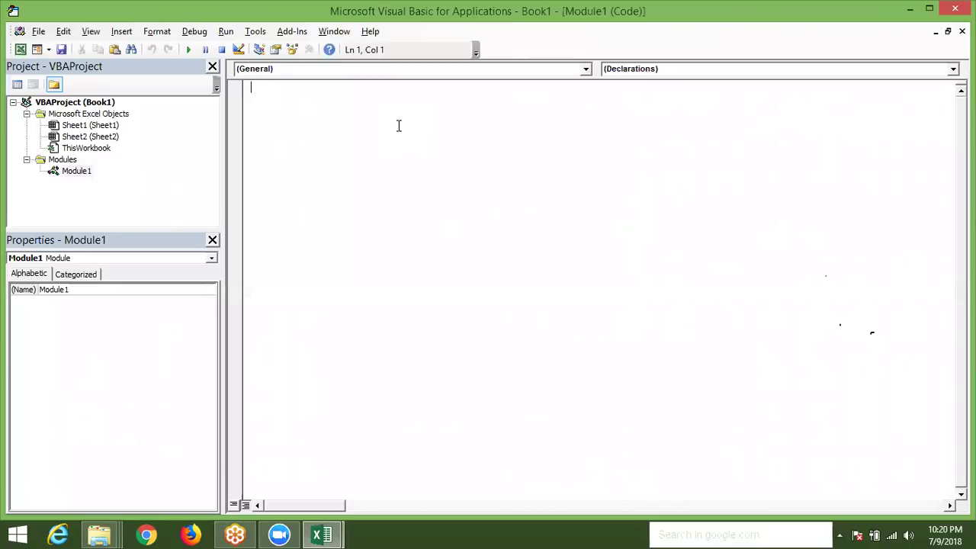
{"action": "type", "text": "sub rr"}
{"action": "type", "text": "("}
{"action": "key", "text": "Return"}
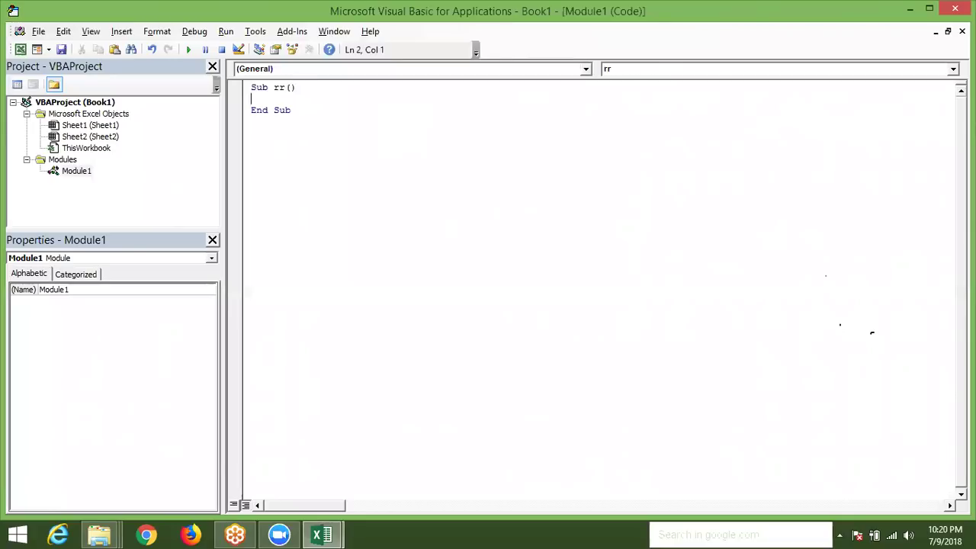
{"action": "key", "text": "Return"}
{"action": "key", "text": "Return"}
{"action": "key", "text": "Up"}
{"action": "key", "text": "Up"}
{"action": "key", "text": "shift+Down"}
{"action": "key", "text": "shift+Down"}
{"action": "key", "text": "shift+Down"}
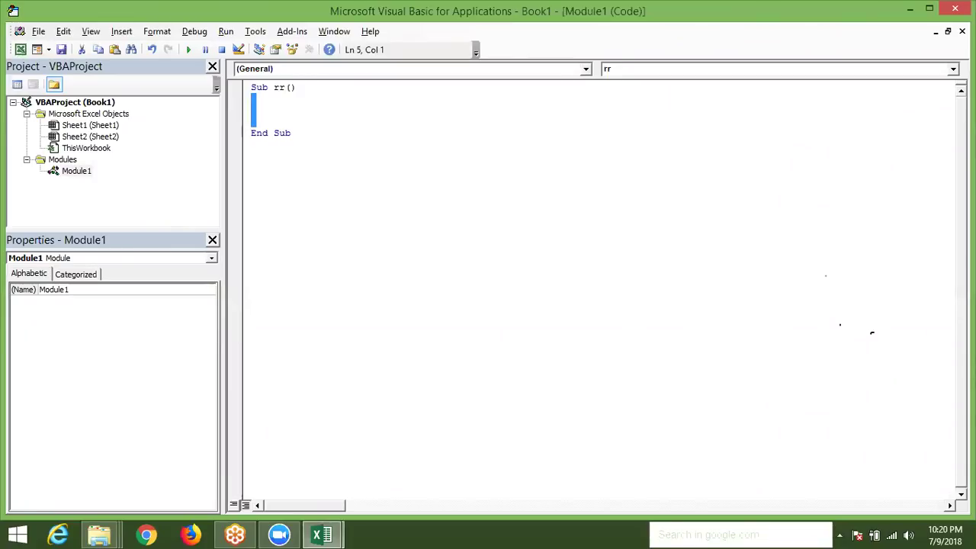
{"action": "key", "text": "alt+Tab"}
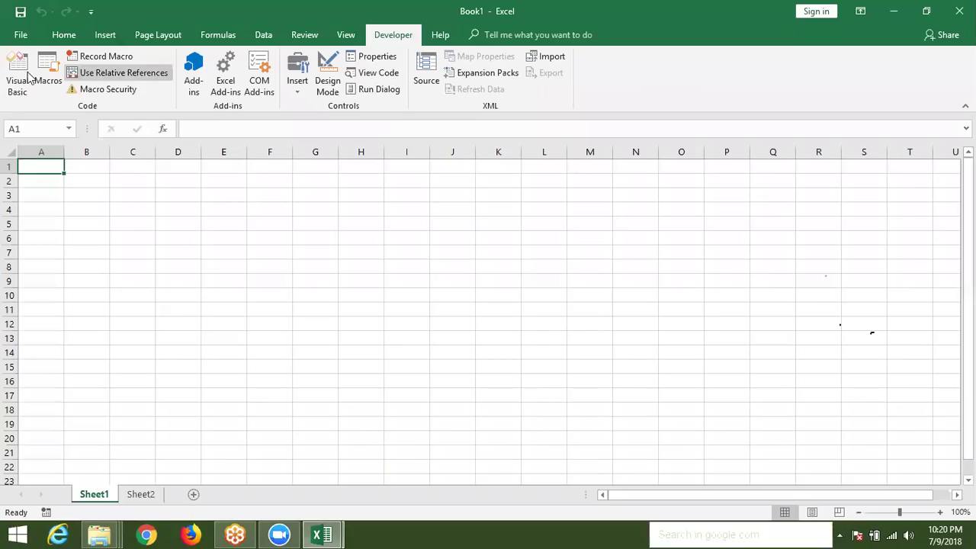
Confirm the rr macro is listed in the Macro dialog, then return to Module1 in the VBA editor.
{"action": "left_click", "coordinate": [47, 77]}
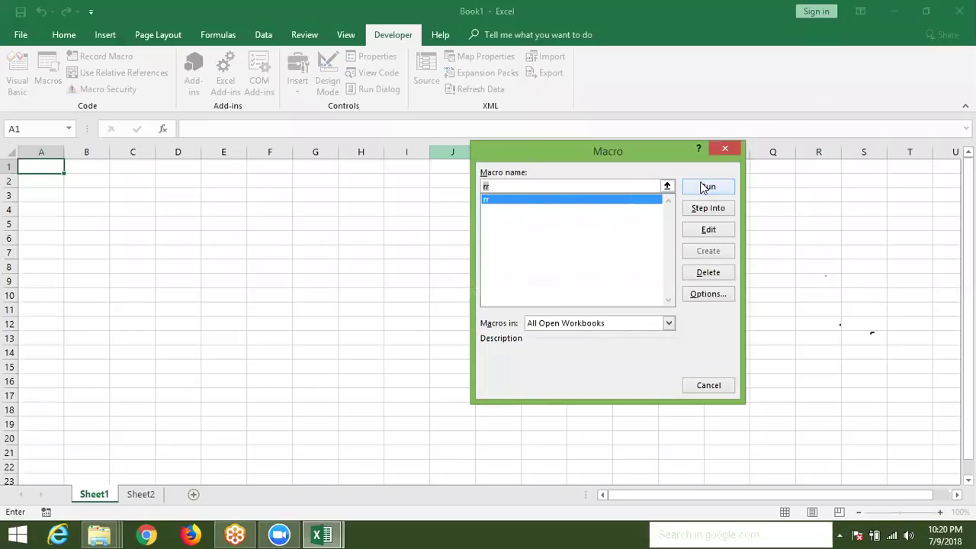
{"action": "left_click", "coordinate": [631, 200]}
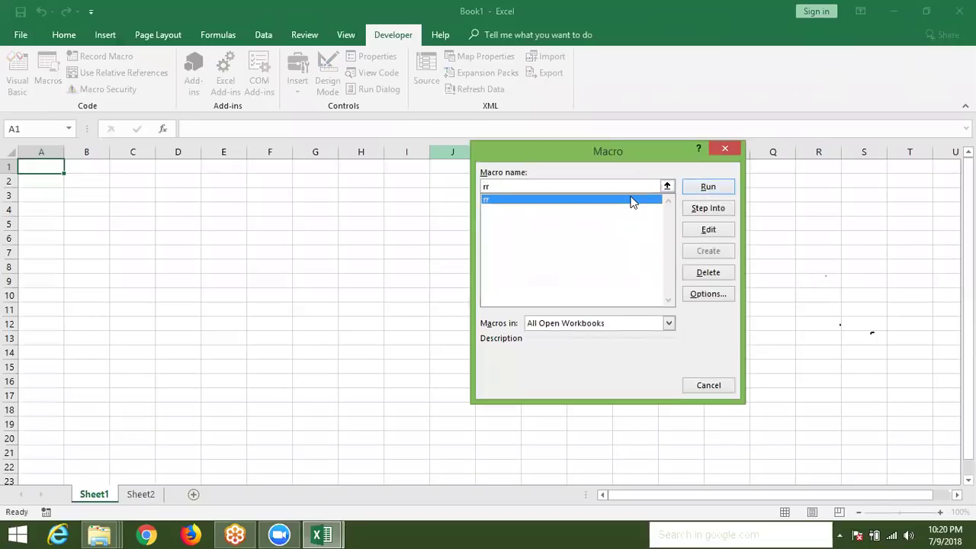
{"action": "left_click", "coordinate": [724, 150]}
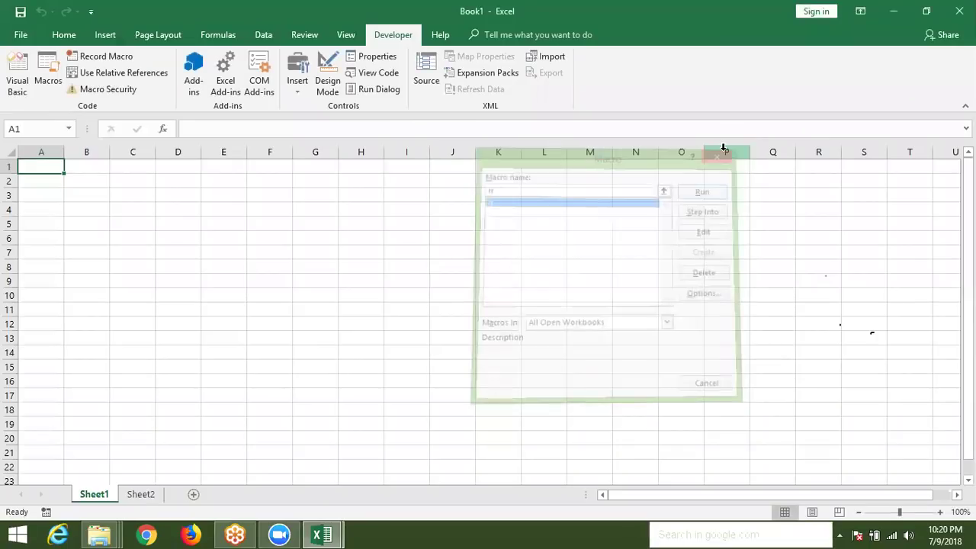
{"action": "key", "text": "alt+F11"}
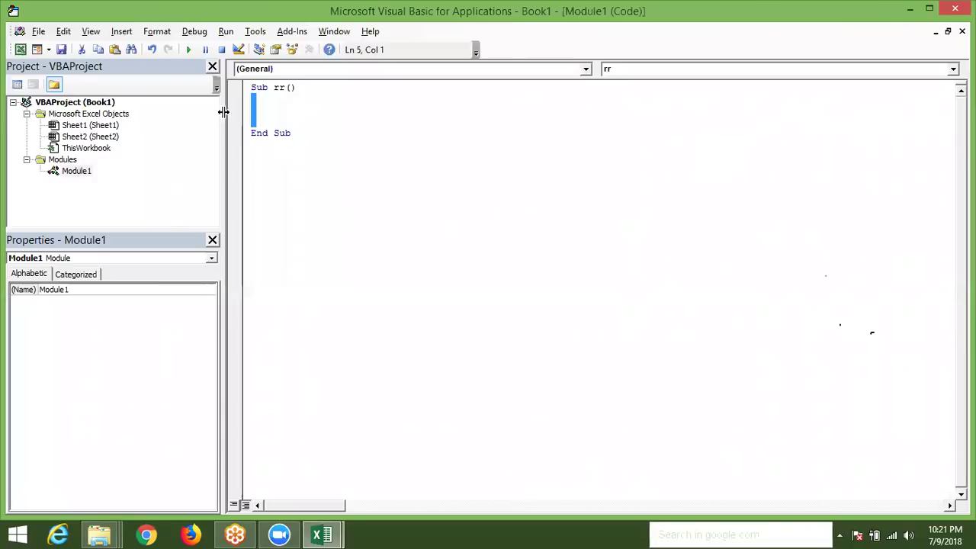
Replace the procedure name rr with a person's first and last name joined by an underscore.
{"action": "left_click", "coordinate": [250, 102]}
{"action": "left_click", "coordinate": [256, 111]}
{"action": "key", "text": "Up"}
{"action": "key", "text": "Up"}
{"action": "left_click", "coordinate": [283, 90]}
{"action": "key", "text": "BackSpace"}
{"action": "key", "text": "BackSpace"}
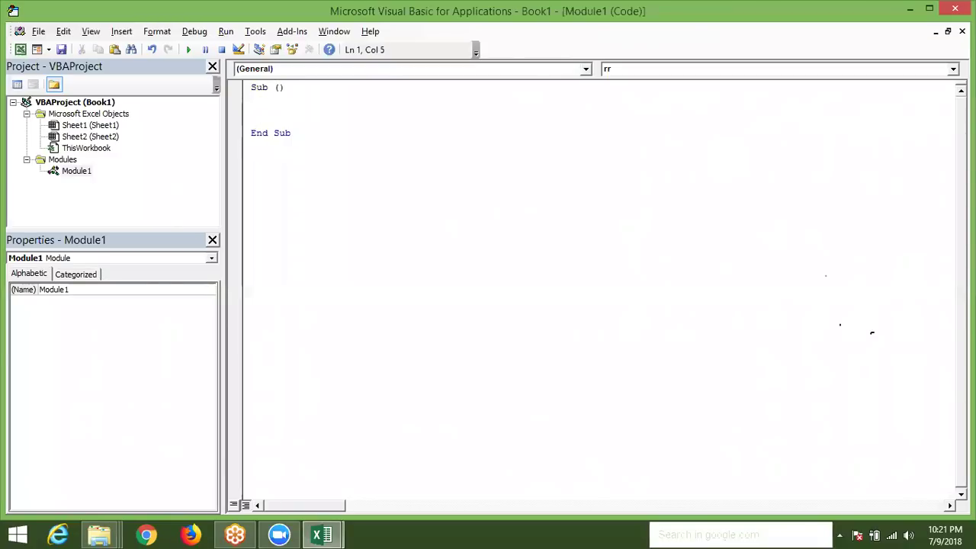
{"action": "double_click", "coordinate": [313, 89]}
{"action": "left_click", "coordinate": [313, 88]}
{"action": "key", "text": "BackSpace"}
{"action": "key", "text": "BackSpace"}
{"action": "type", "text": "_"}
Rename the procedure to raj1 so it reads Sub raj1().
{"action": "left_click", "coordinate": [340, 89]}
{"action": "key", "text": "Right"}
{"action": "key", "text": "BackSpace"}
{"action": "key", "text": "BackSpace"}
{"action": "key", "text": "BackSpace"}
{"action": "key", "text": "BackSpace"}
{"action": "key", "text": "BackSpace"}
{"action": "key", "text": "BackSpace"}
{"action": "key", "text": "BackSpace"}
{"action": "key", "text": "BackSpace"}
{"action": "type", "text": "raj"}
{"action": "type", "text": "1"}
Bring the Book1 workbook with its blank Sheet1 back to the front.
{"action": "left_click", "coordinate": [311, 120]}
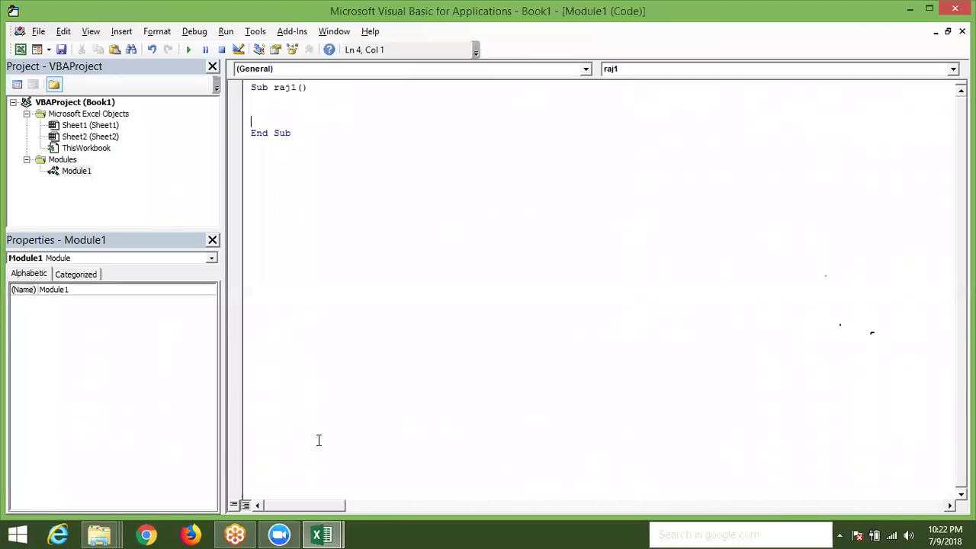
{"action": "left_click", "coordinate": [327, 534]}
{"action": "left_click", "coordinate": [254, 469]}
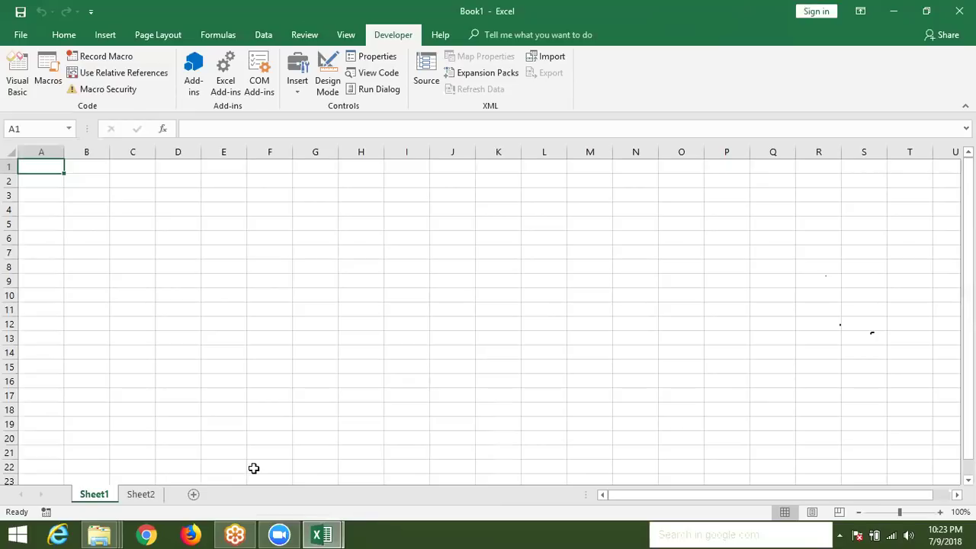
Enter raj1 in the Name Box, which jumps to cell RAJ1.
{"action": "left_click", "coordinate": [43, 127]}
{"action": "type", "text": "ra"}
{"action": "type", "text": "j1"}
{"action": "key", "text": "Return"}
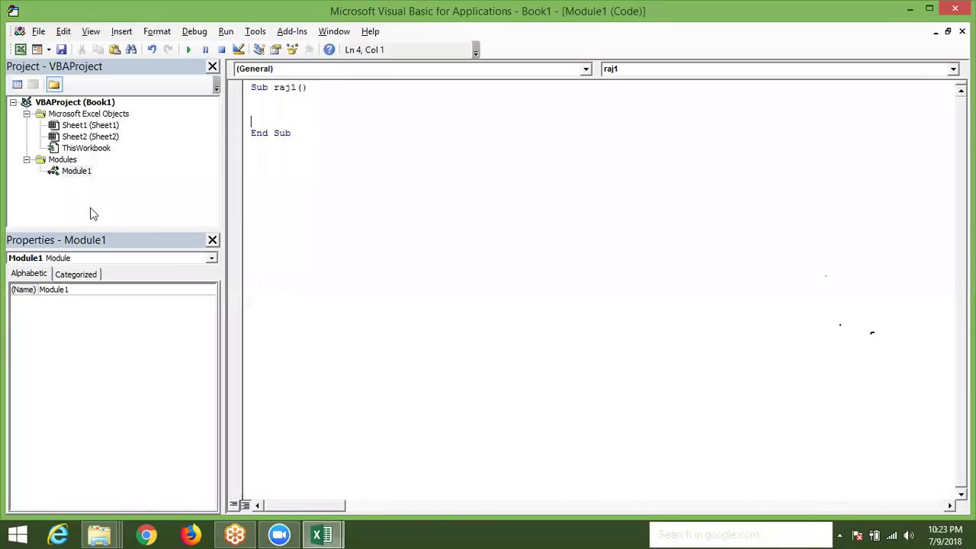
Rename the macro to raj_1 and add a Workbooks.Add line inside it.
{"action": "left_click", "coordinate": [291, 89]}
{"action": "type", "text": "_"}
{"action": "left_click", "coordinate": [285, 100]}
{"action": "type", "text": "work"}
{"action": "type", "text": "books"}
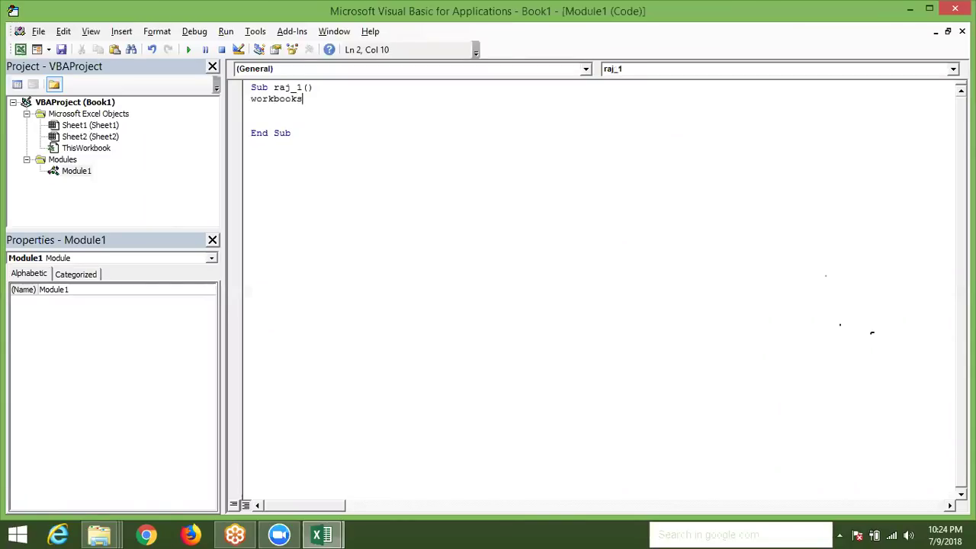
{"action": "type", "text": ".ad"}
{"action": "key", "text": "Tab"}
{"action": "key", "text": "Return"}
Add the line ActiveWorkbook.SaveAs "D:\123.xlsx" below Workbooks.Add.
{"action": "type", "text": "activ"}
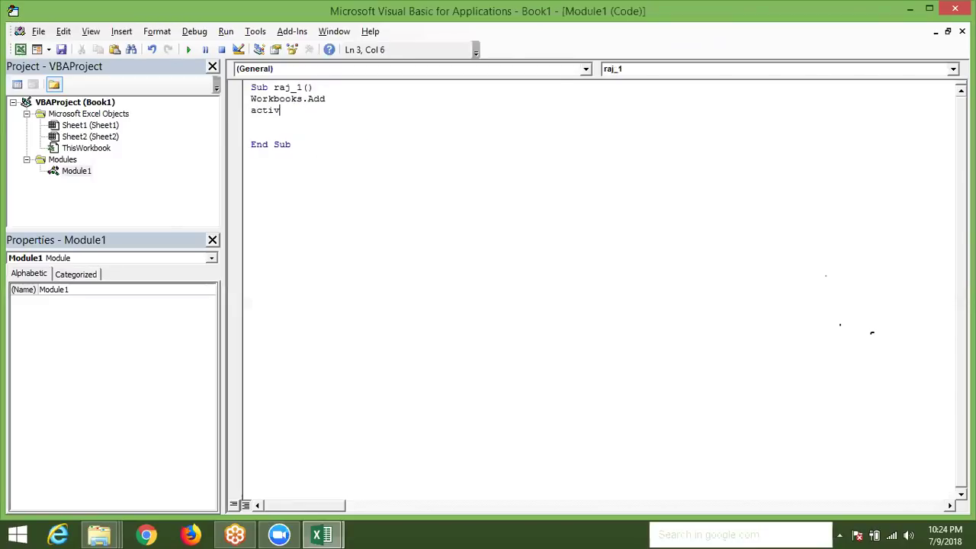
{"action": "type", "text": "eworkbook."}
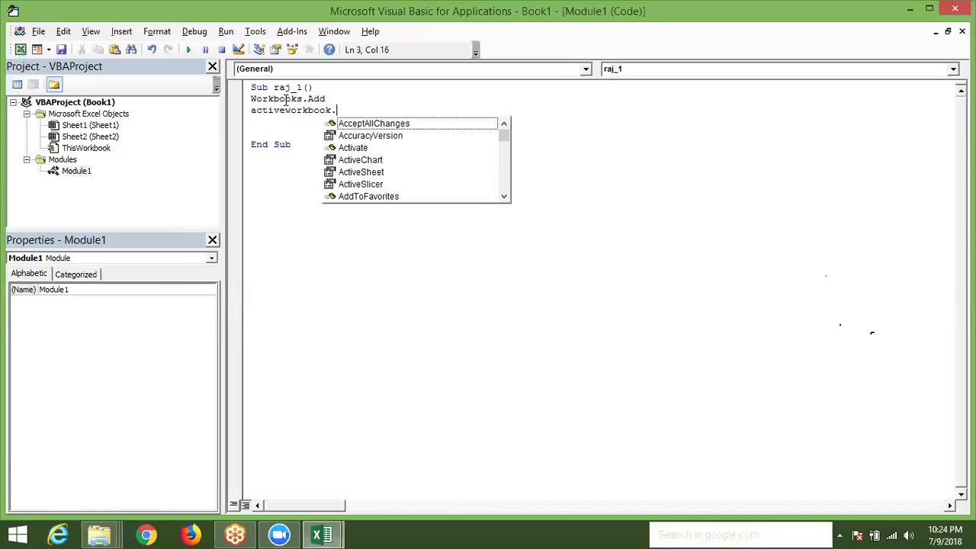
{"action": "type", "text": "a"}
{"action": "key", "text": "BackSpace"}
{"action": "type", "text": "sa"}
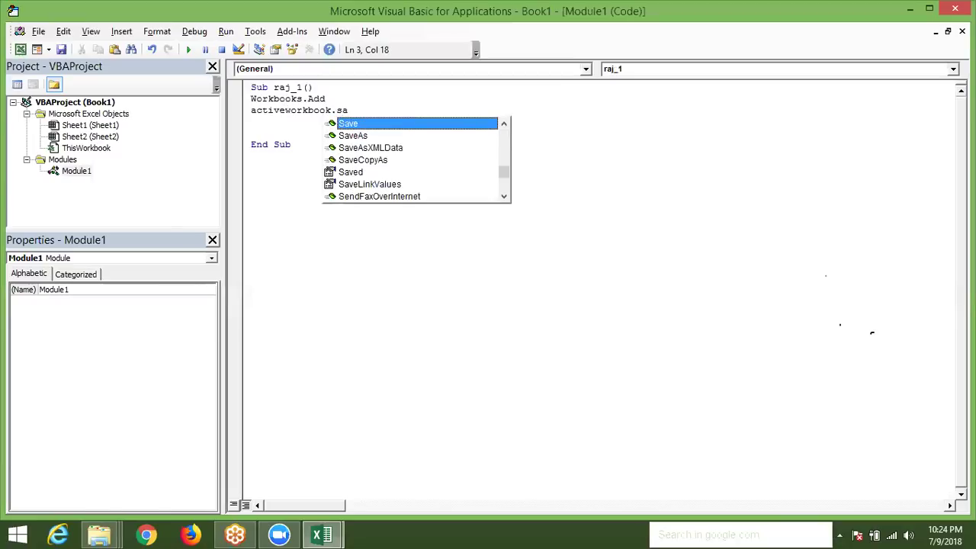
{"action": "key", "text": "Down"}
{"action": "key", "text": "Tab"}
{"action": "type", "text": "d\""}
{"action": "key", "text": "BackSpace"}
{"action": "key", "text": "BackSpace"}
{"action": "type", "text": "\"D:"}
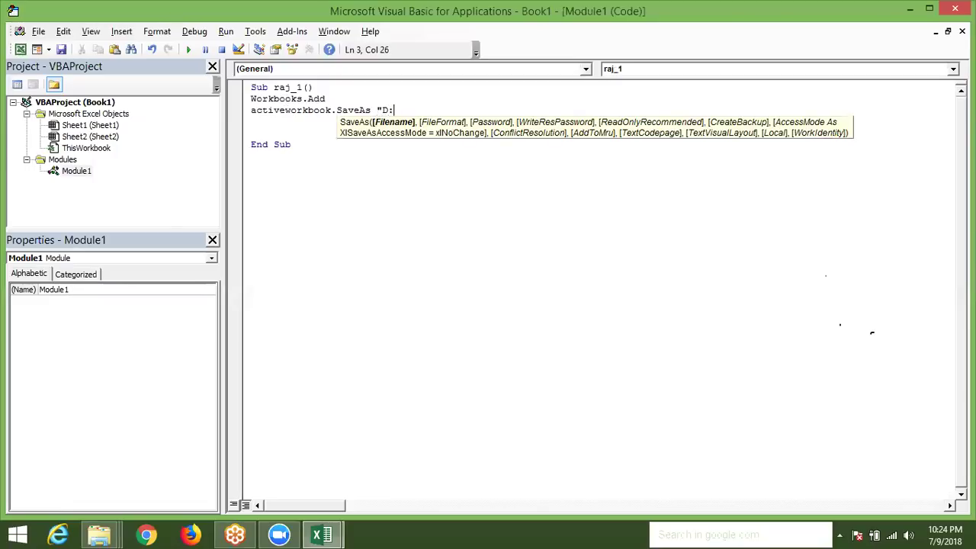
{"action": "type", "text": "\\123.xlsx"}
{"action": "key", "text": "BackSpace"}
{"action": "key", "text": "BackSpace"}
{"action": "key", "text": "BackSpace"}
{"action": "type", "text": "lsx"}
{"action": "type", "text": "\""}
{"action": "key", "text": "Return"}
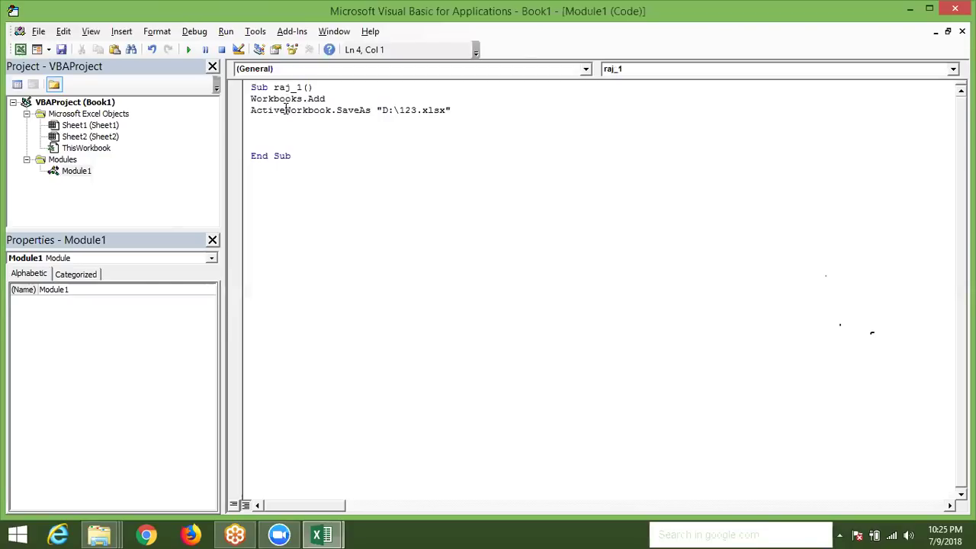
{"action": "double_click", "coordinate": [287, 110]}
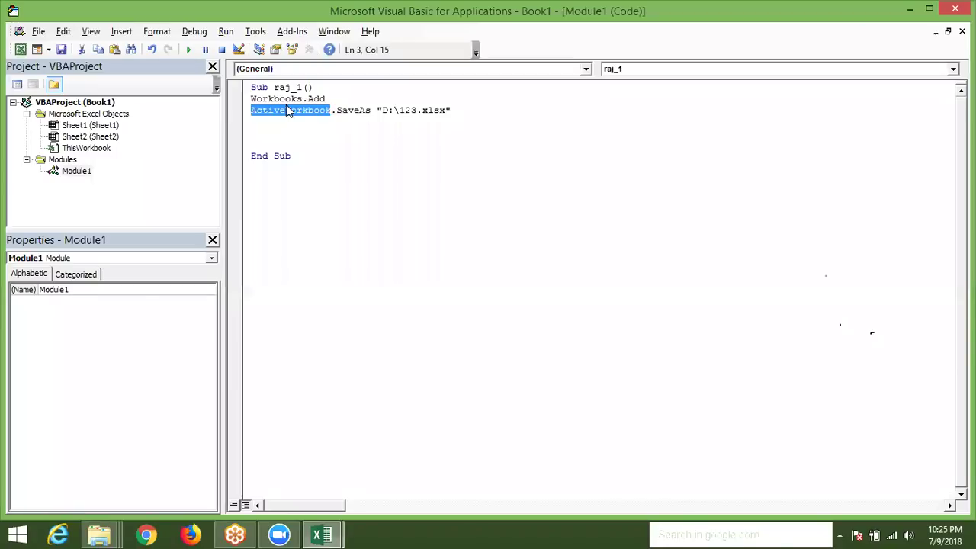
{"action": "key", "text": "Down"}
{"action": "key", "text": "Down"}
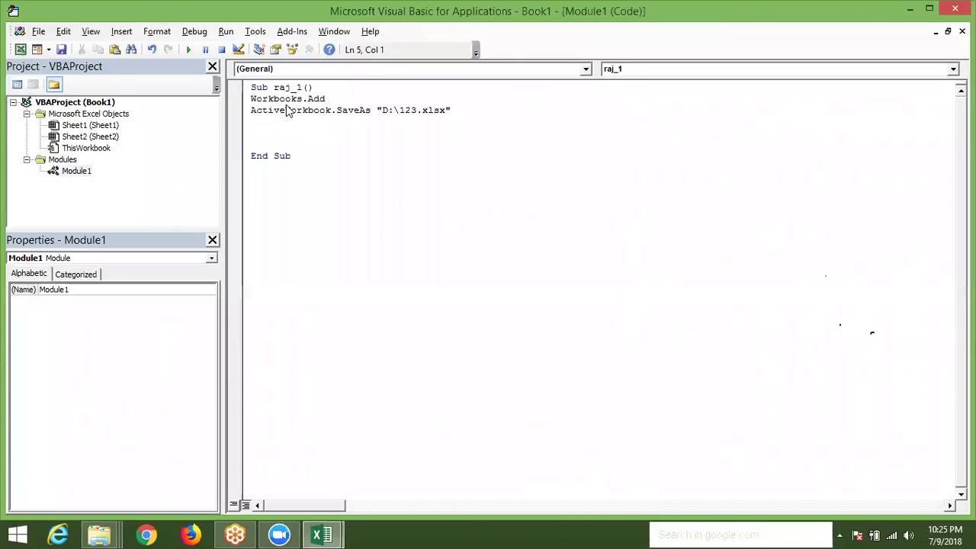
{"action": "double_click", "coordinate": [290, 111]}
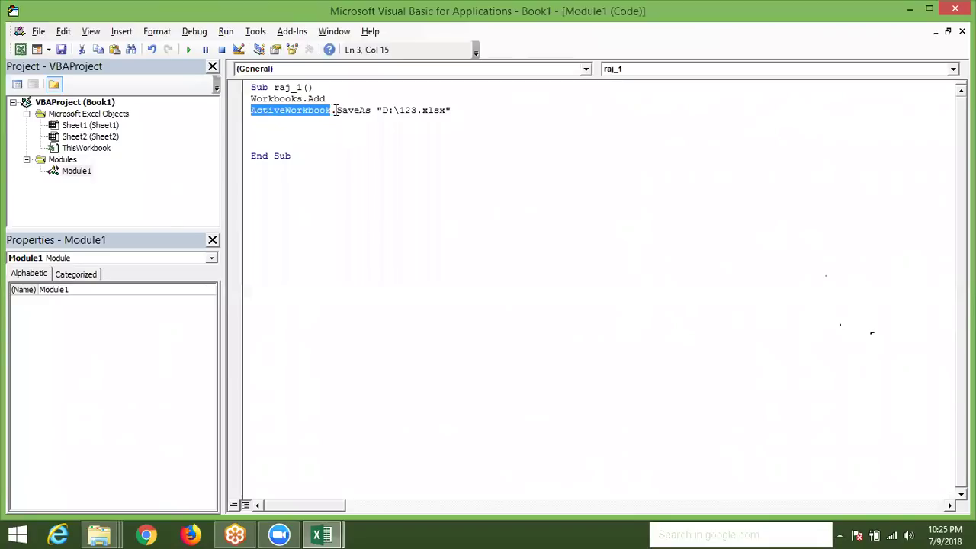
{"action": "double_click", "coordinate": [335, 112]}
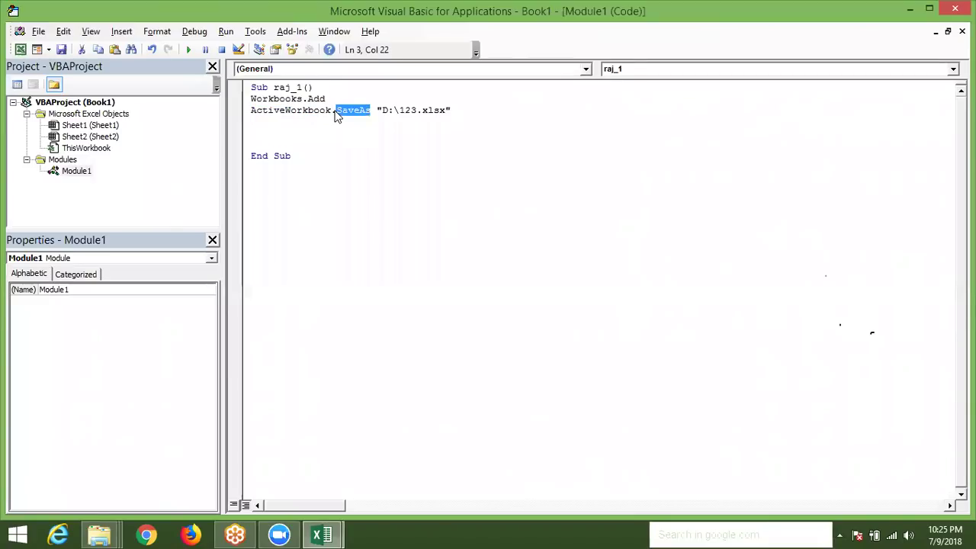
{"action": "double_click", "coordinate": [391, 113]}
{"action": "double_click", "coordinate": [296, 102]}
{"action": "double_click", "coordinate": [298, 113]}
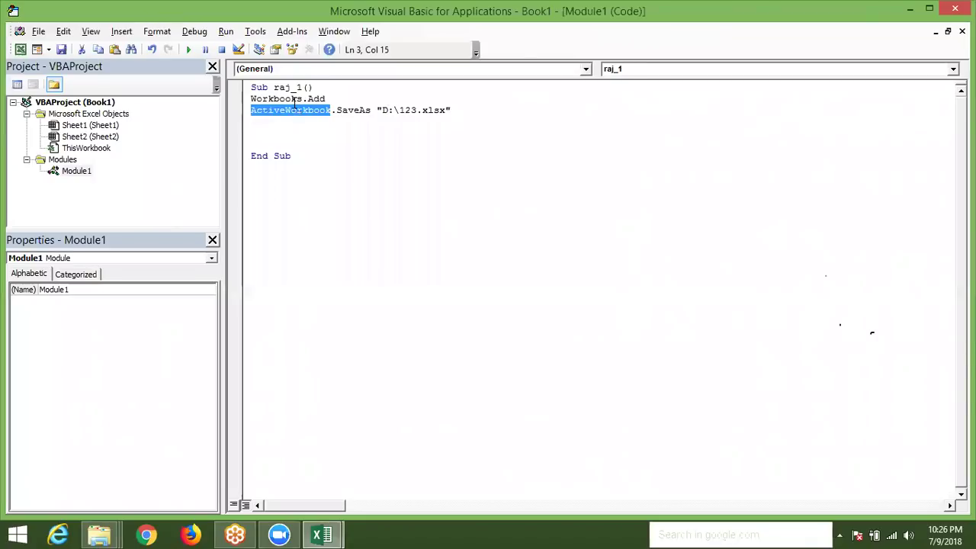
{"action": "double_click", "coordinate": [295, 100]}
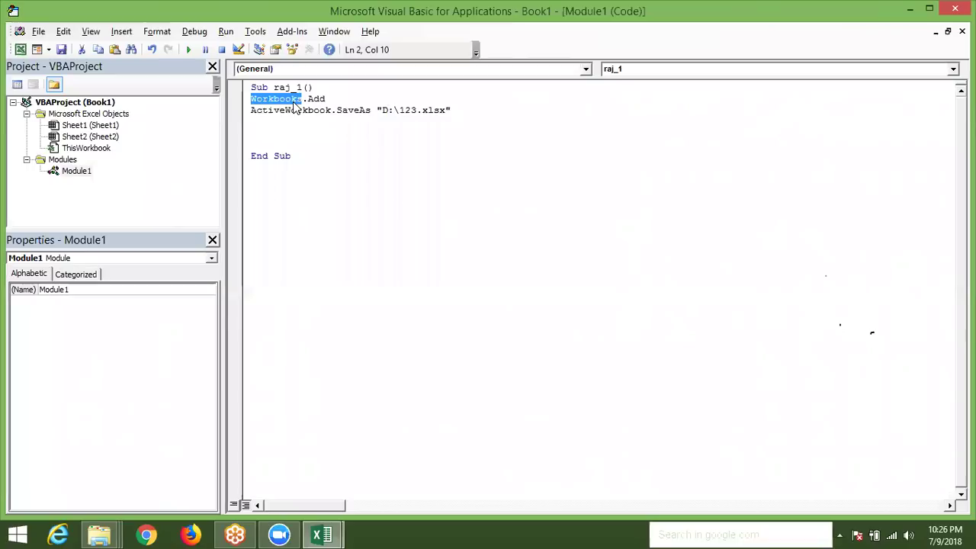
{"action": "double_click", "coordinate": [301, 116]}
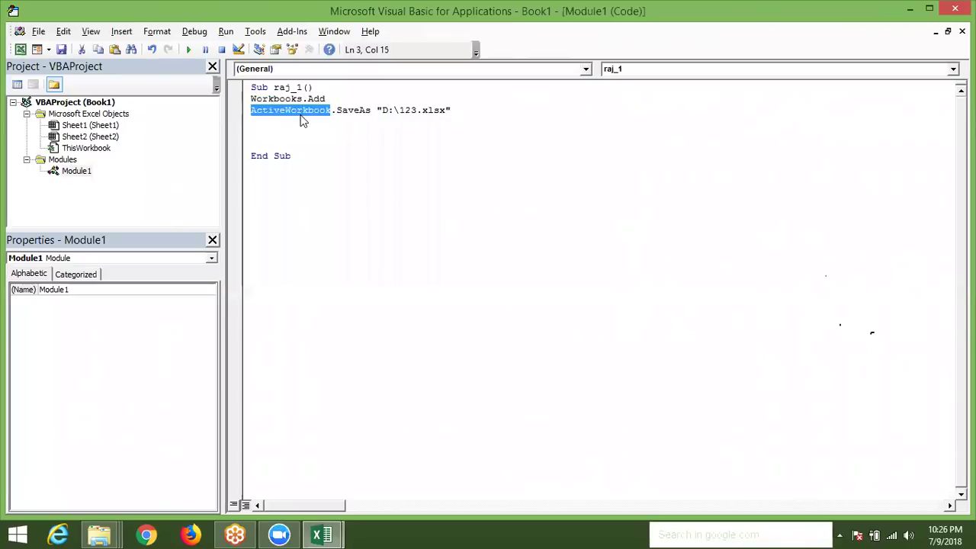
Type Application, Workbooks, Sheets and Range on four lines below the SaveAs line.
{"action": "left_click", "coordinate": [293, 123]}
{"action": "key", "text": "Return"}
{"action": "key", "text": "Return"}
{"action": "type", "text": "application"}
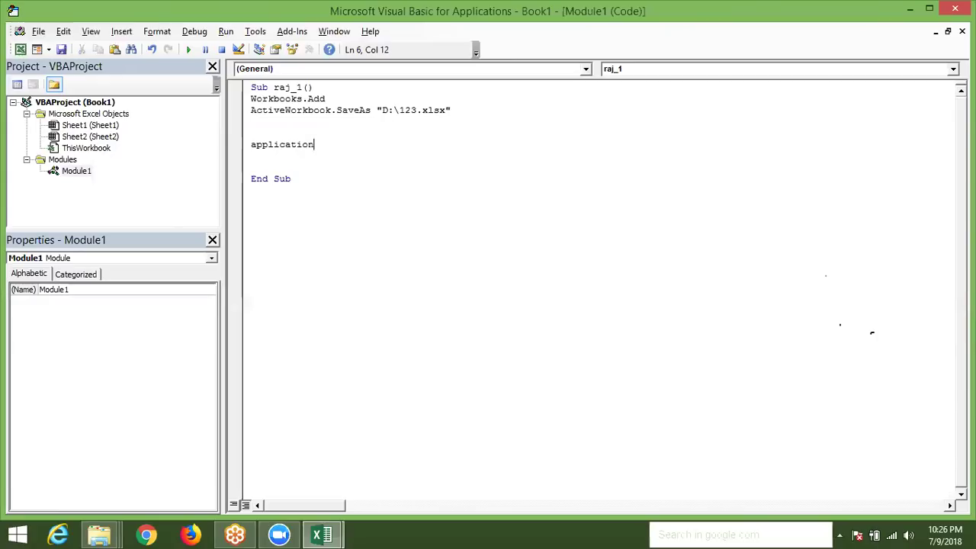
{"action": "key", "text": "Return"}
{"action": "type", "text": "workbooks"}
{"action": "key", "text": "Return"}
{"action": "type", "text": "sheets"}
{"action": "key", "text": "Return"}
{"action": "type", "text": "range"}
{"action": "key", "text": "Return"}
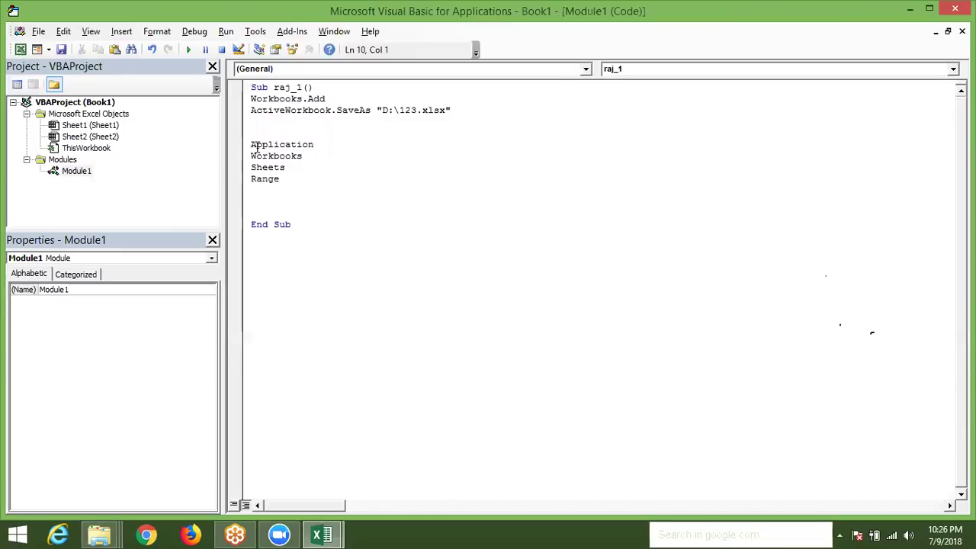
Highlight Application, Workbooks, Sheets and Range in turn to explain each object.
{"action": "left_click", "coordinate": [256, 146]}
{"action": "double_click", "coordinate": [257, 146]}
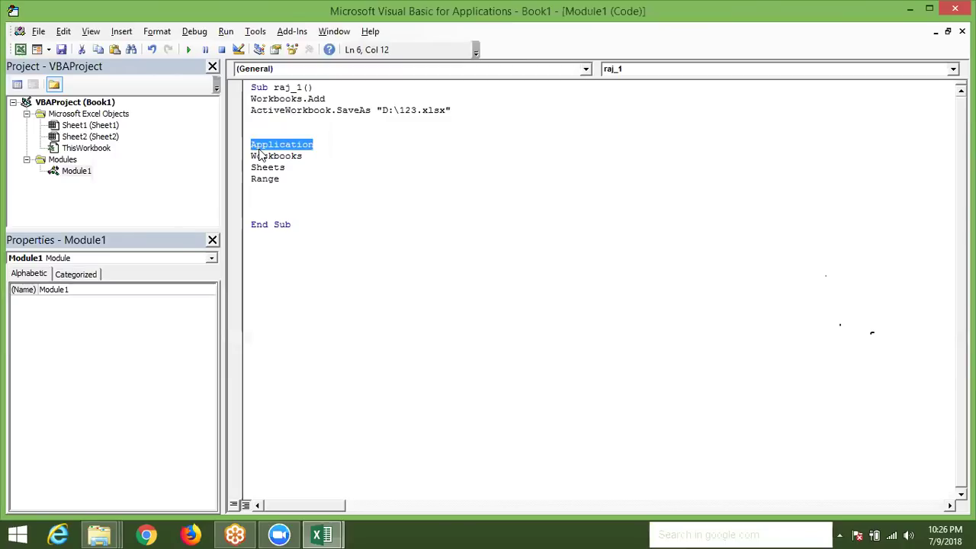
{"action": "double_click", "coordinate": [261, 157]}
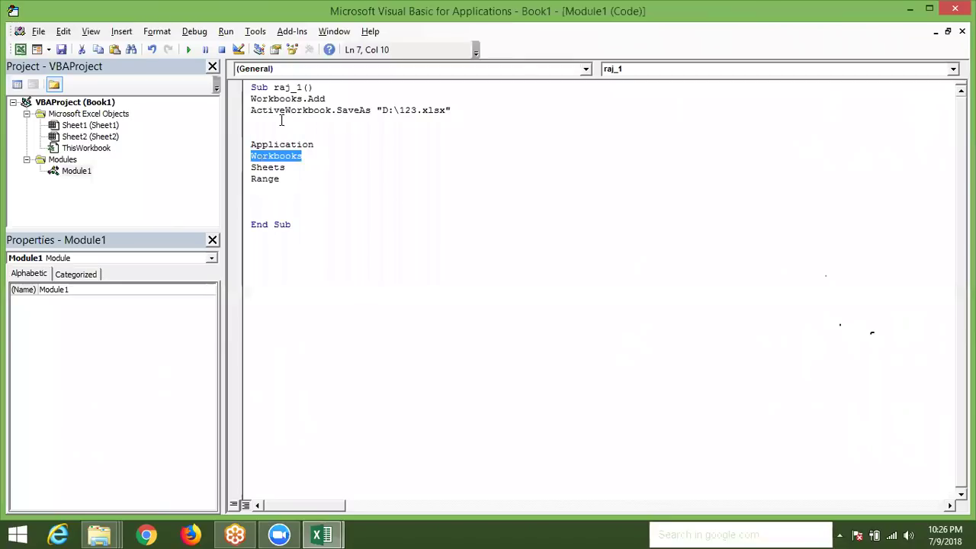
{"action": "double_click", "coordinate": [269, 168]}
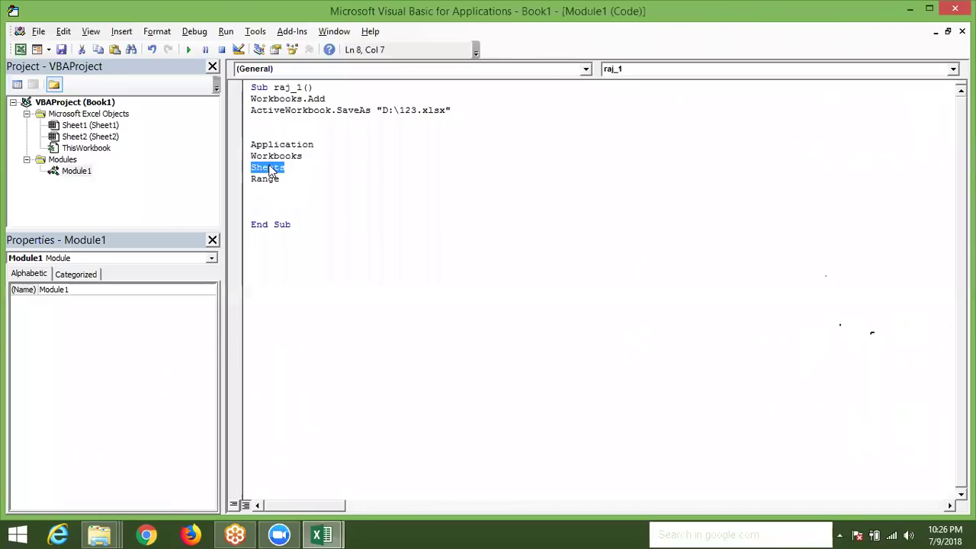
{"action": "double_click", "coordinate": [268, 182]}
Set a breakpoint on the Application line only.
{"action": "left_click", "coordinate": [241, 147]}
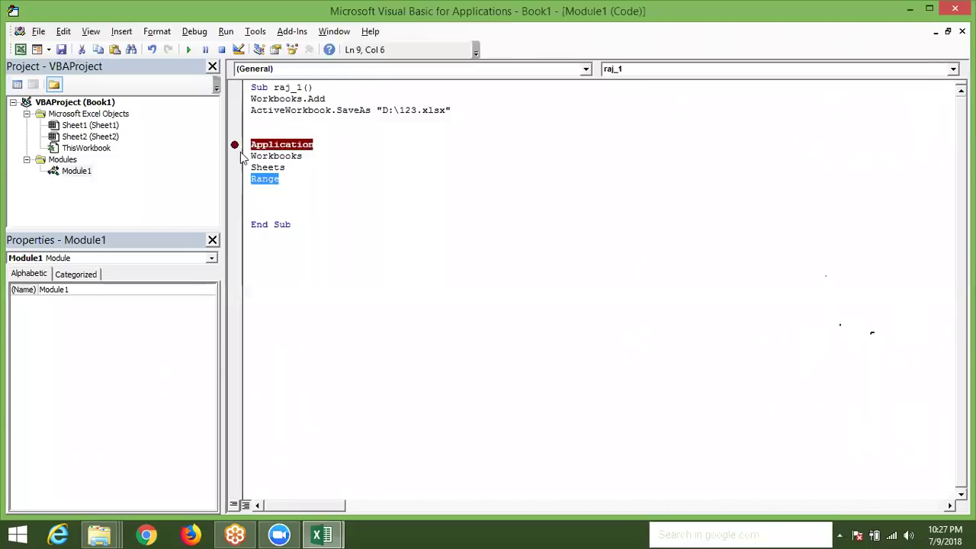
{"action": "left_click", "coordinate": [238, 156]}
{"action": "left_click", "coordinate": [238, 156]}
Declare a new empty procedure Sub rr() below End Sub of raj_1.
{"action": "left_click", "coordinate": [274, 246]}
{"action": "type", "text": "sub rr("}
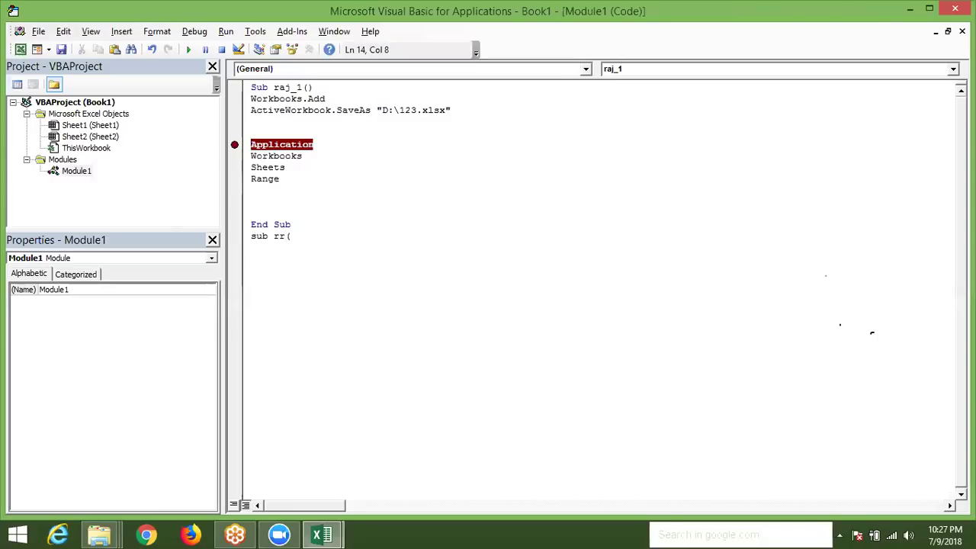
{"action": "key", "text": "Return"}
{"action": "key", "text": "Return"}
{"action": "key", "text": "Return"}
{"action": "key", "text": "Up"}
{"action": "left_click", "coordinate": [252, 258]}
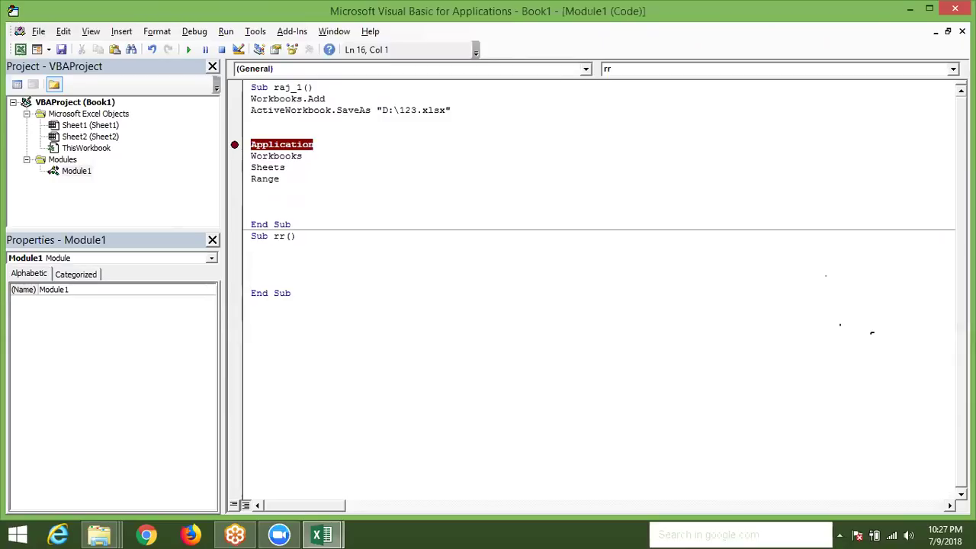
Add Workbooks.Add as the first line of Sub rr.
{"action": "type", "text": "wor"}
{"action": "type", "text": "kbooks."}
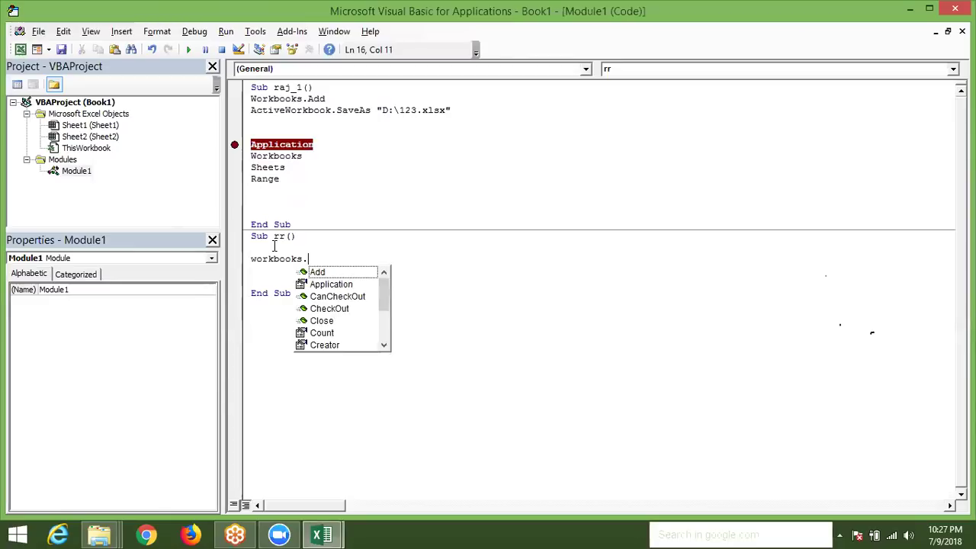
{"action": "key", "text": "Down"}
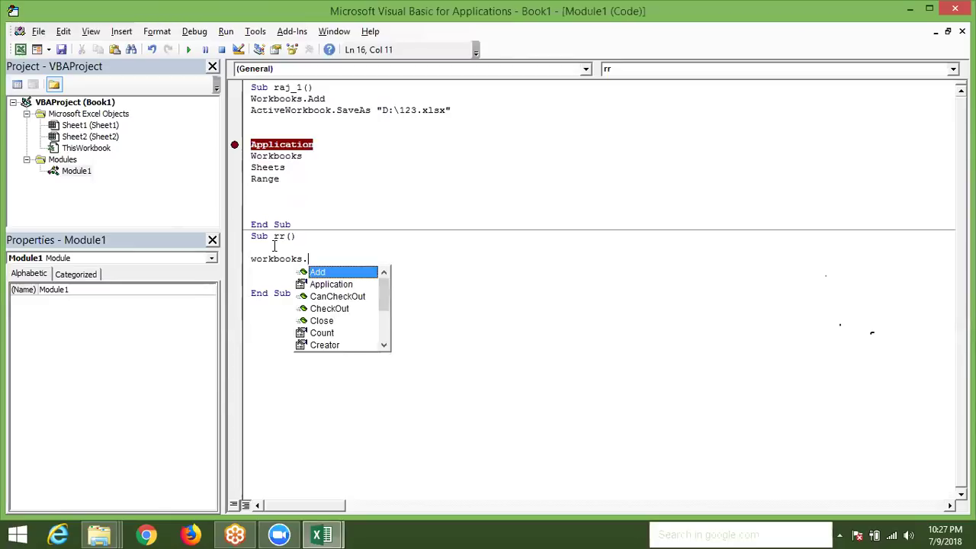
{"action": "key", "text": "Return"}
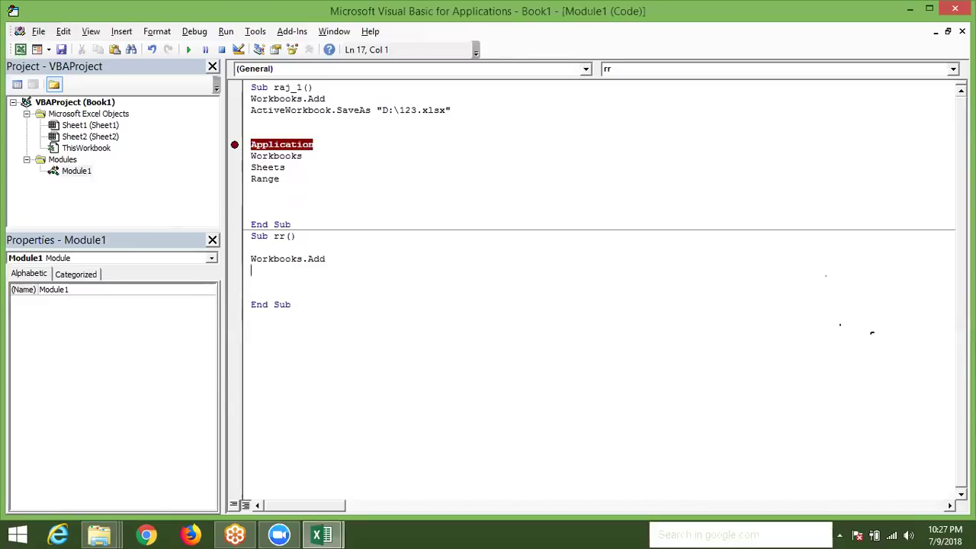
{"action": "key", "text": "Down"}
Add the line Workbooks("Book1.xlsm").SaveAs "D\123.xlsx" below Workbooks.Add.
{"action": "type", "text": "workboos"}
{"action": "key", "text": "BackSpace"}
{"action": "type", "text": "ks"}
{"action": "type", "text": "(\"Book1.xlsm\""}
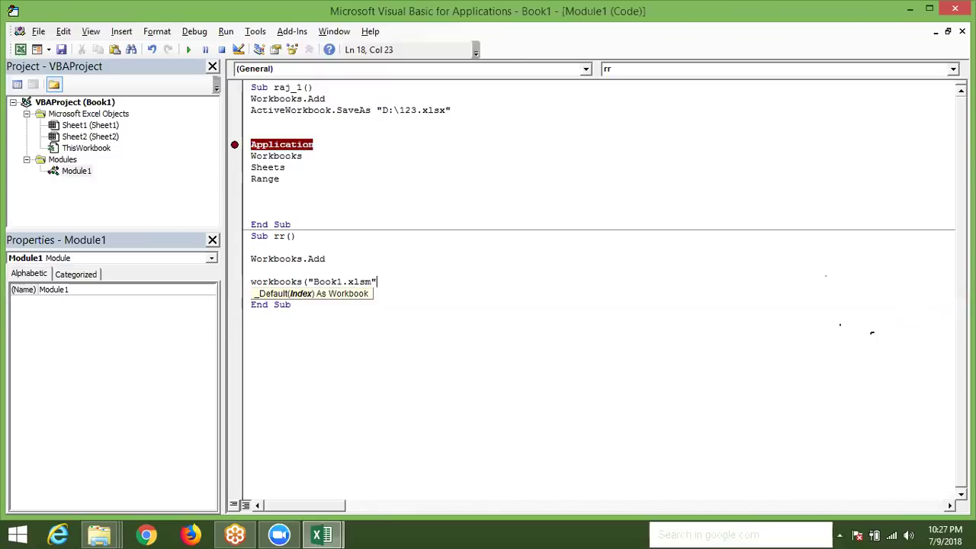
{"action": "type", "text": ").s"}
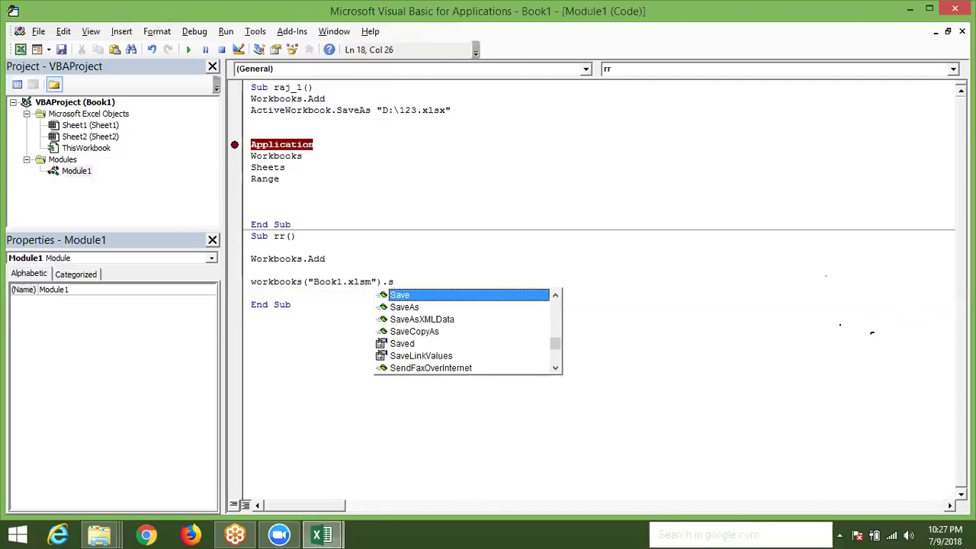
{"action": "key", "text": "Down"}
{"action": "key", "text": "Tab"}
{"action": "type", "text": "\"D"}
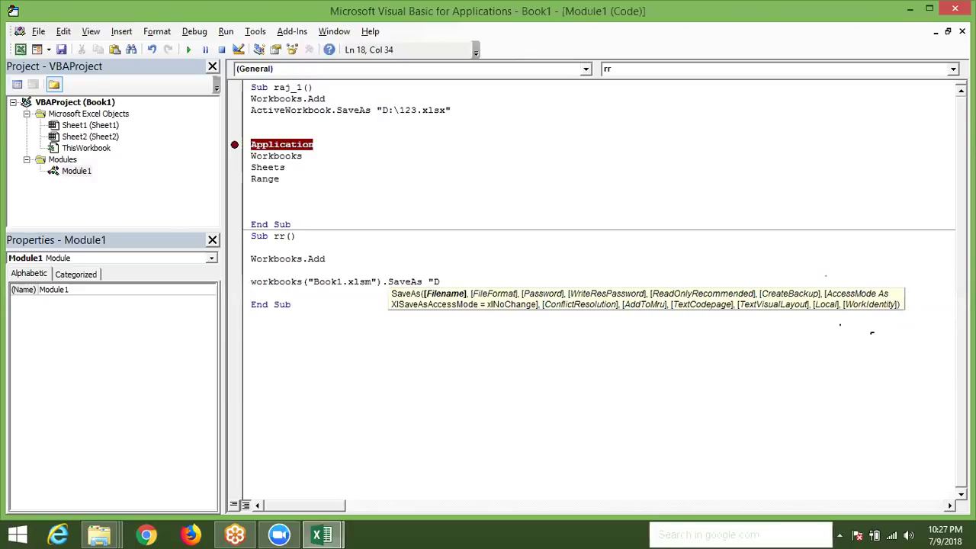
{"action": "type", "text": "\\123.xlsx\""}
{"action": "key", "text": "Return"}
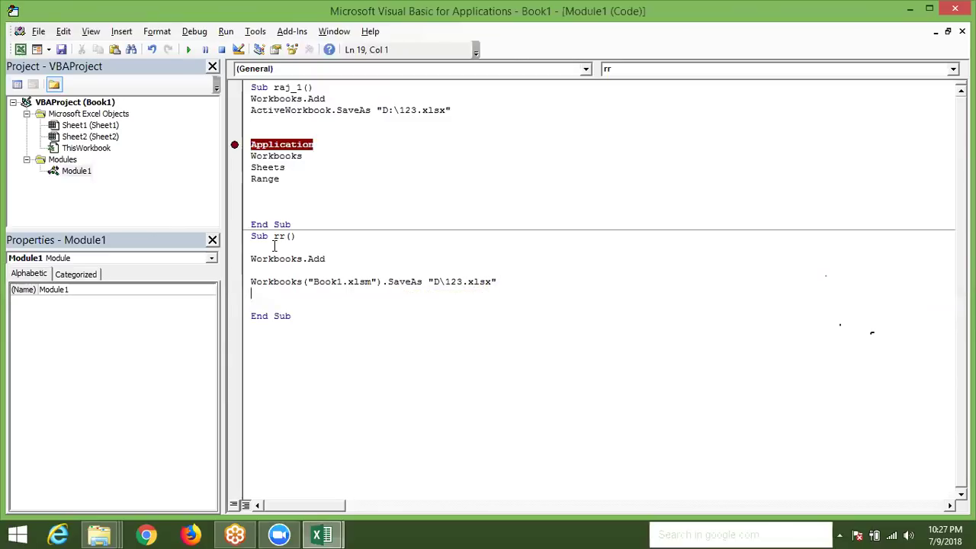
{"action": "double_click", "coordinate": [268, 259]}
Comment out the Workbooks("Book1.xlsm").SaveAs line with an apostrophe.
{"action": "double_click", "coordinate": [279, 284]}
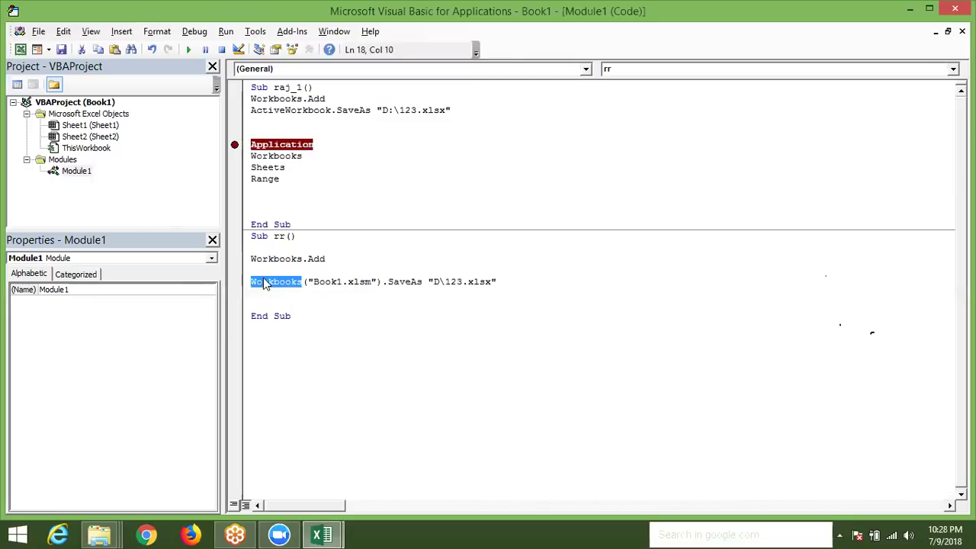
{"action": "left_click", "coordinate": [261, 282]}
{"action": "key", "text": "Up"}
{"action": "key", "text": "Up"}
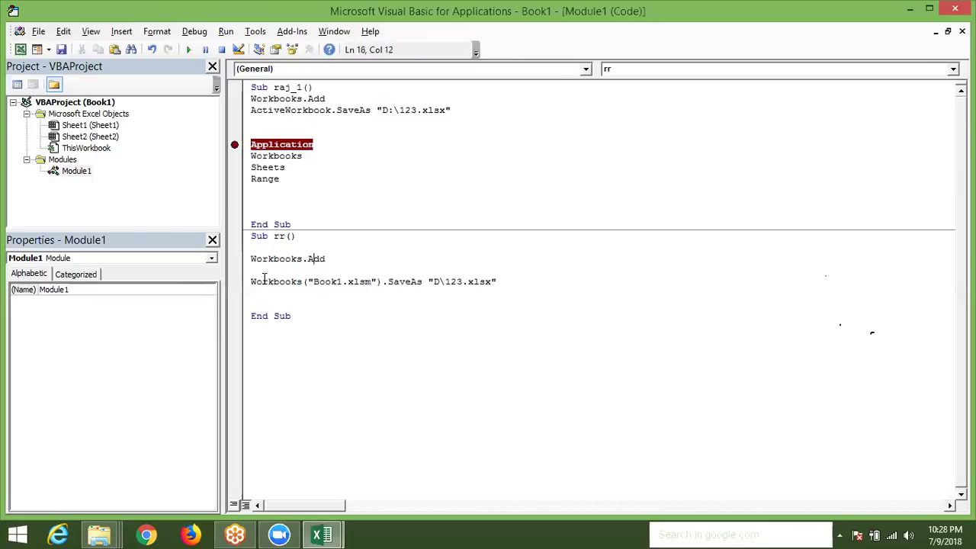
{"action": "key", "text": "Down"}
{"action": "key", "text": "Down"}
{"action": "type", "text": "'"}
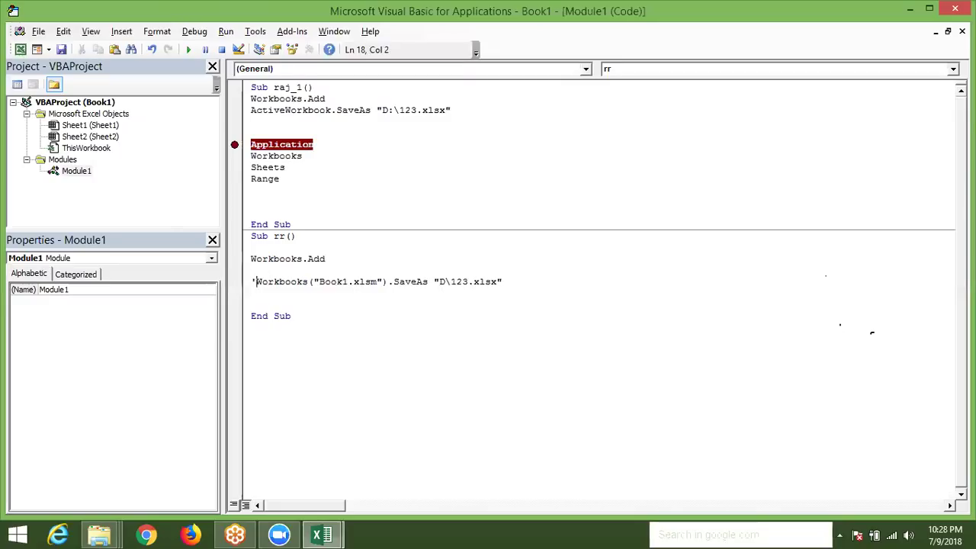
{"action": "key", "text": "Up"}
{"action": "key", "text": "Up"}
{"action": "key", "text": "Up"}
{"action": "key", "text": "Up"}
{"action": "key", "text": "Up"}
{"action": "key", "text": "Up"}
{"action": "key", "text": "Up"}
{"action": "key", "text": "Up"}
{"action": "key", "text": "Up"}
{"action": "key", "text": "Up"}
{"action": "key", "text": "Up"}
{"action": "key", "text": "Up"}
{"action": "key", "text": "Up"}
{"action": "key", "text": "Up"}
Copy raj_1's ActiveWorkbook.SaveAs "D:\123.xlsx" line into Sub rr under Workbooks.Add.
{"action": "key", "text": "Left"}
{"action": "key", "text": "shift+Down"}
{"action": "key", "text": "ctrl+c"}
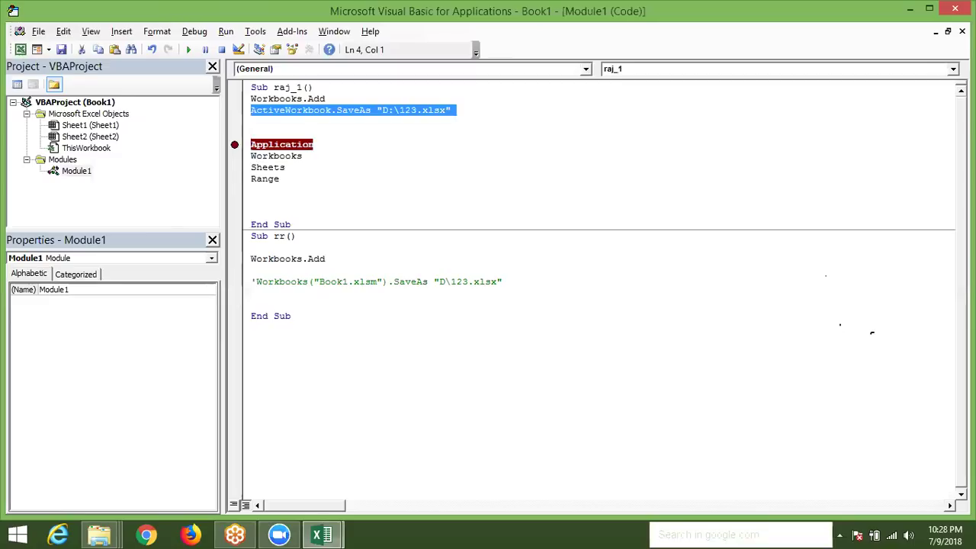
{"action": "key", "text": "Down"}
{"action": "key", "text": "Down"}
{"action": "key", "text": "Down"}
{"action": "key", "text": "Down"}
{"action": "key", "text": "Down"}
{"action": "key", "text": "Down"}
{"action": "key", "text": "Down"}
{"action": "key", "text": "Down"}
{"action": "key", "text": "ctrl+v"}
{"action": "key", "text": "Down"}
{"action": "key", "text": "Down"}
{"action": "key", "text": "Down"}
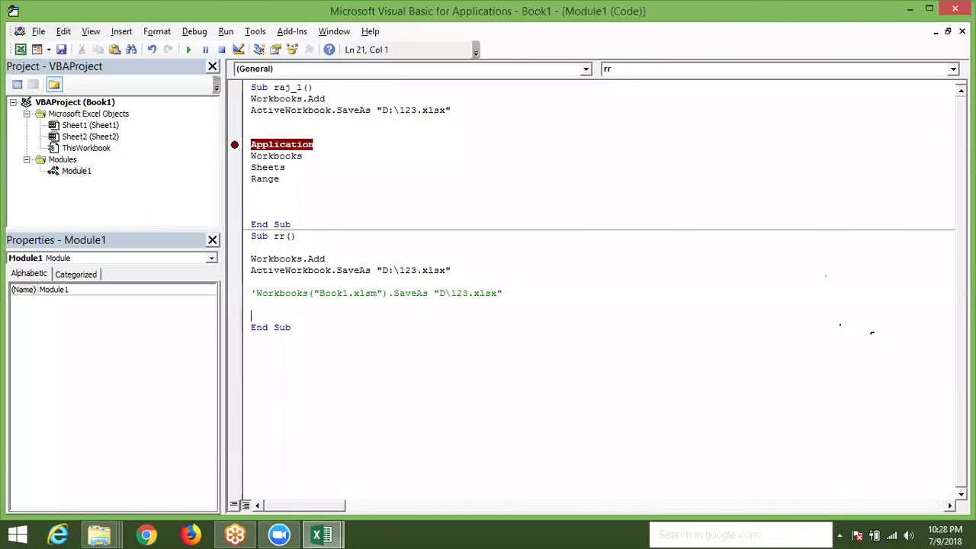
Duplicate the Workbooks.Add line onto a new line above End Sub.
{"action": "key", "text": "Up"}
{"action": "key", "text": "Up"}
{"action": "key", "text": "Up"}
{"action": "key", "text": "shift+Up"}
{"action": "key", "text": "ctrl+c"}
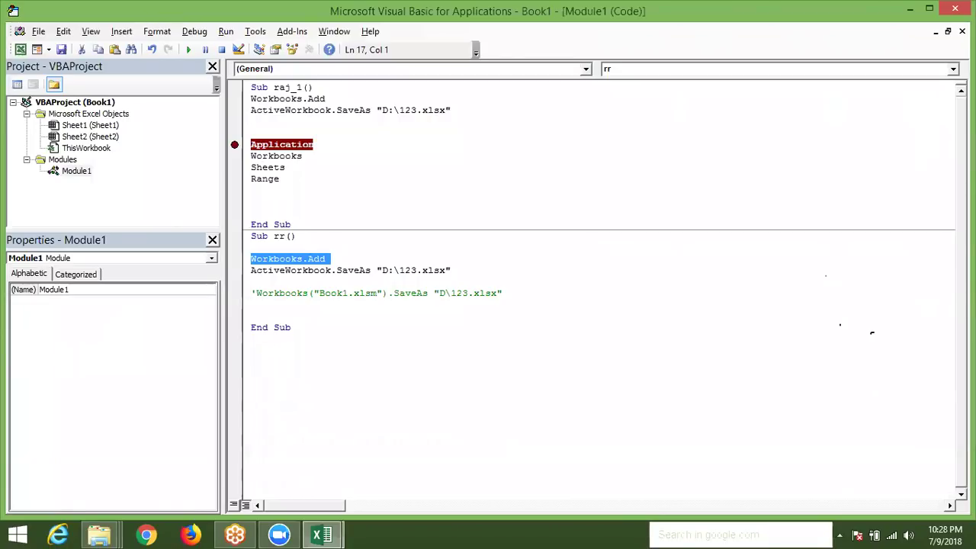
{"action": "key", "text": "Down"}
{"action": "key", "text": "Down"}
{"action": "key", "text": "Down"}
{"action": "key", "text": "Return"}
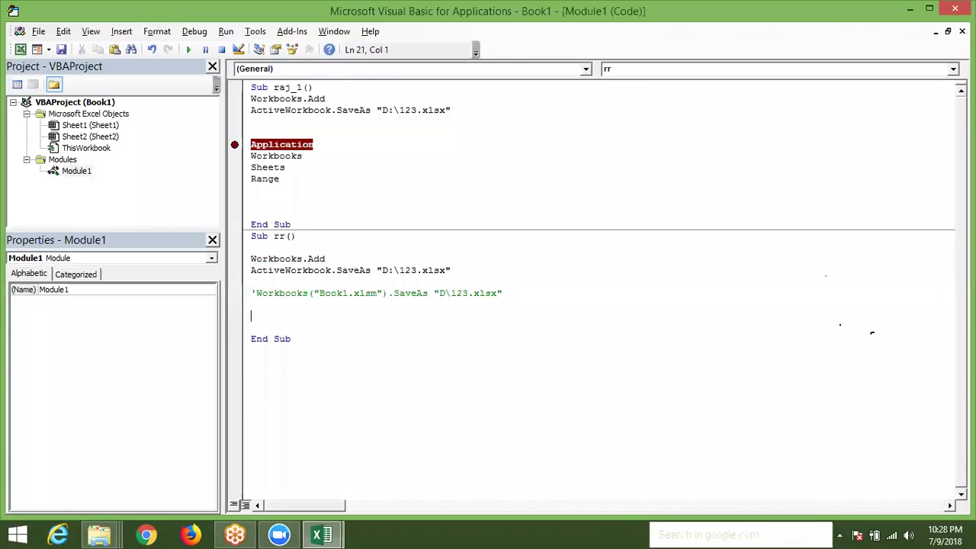
{"action": "key", "text": "ctrl+v"}
{"action": "key", "text": "BackSpace"}
Extend the duplicated line to Workbooks.Add.SaveAs "d:\123.xlsx".
{"action": "type", "text": ".sa"}
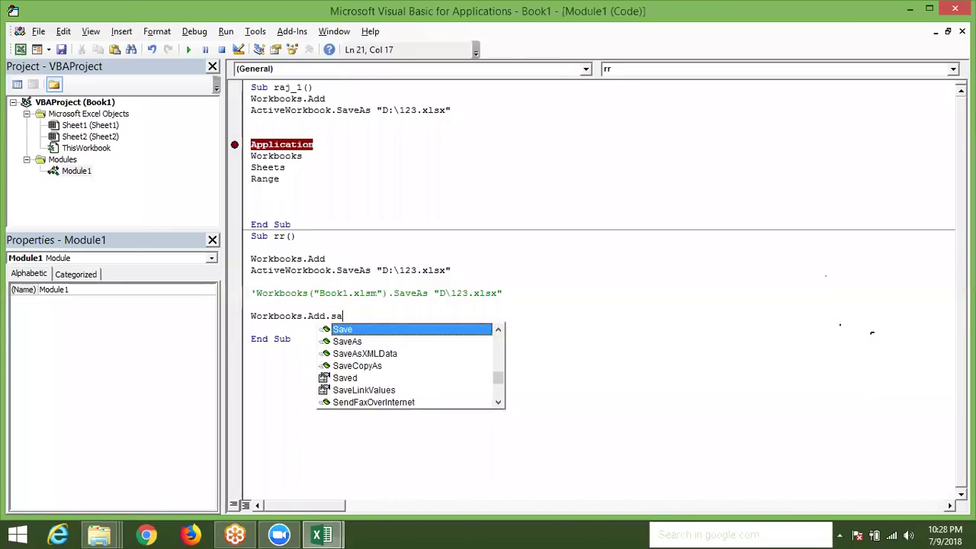
{"action": "key", "text": "Down"}
{"action": "key", "text": "Tab"}
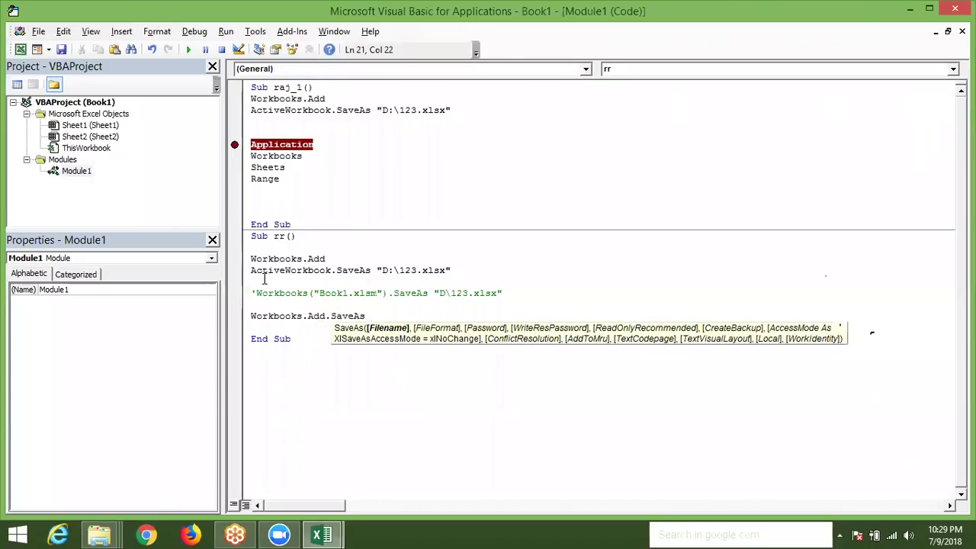
{"action": "type", "text": "\"d:\\123.xlsx\""}
{"action": "key", "text": "Return"}
{"action": "key", "text": "Down"}
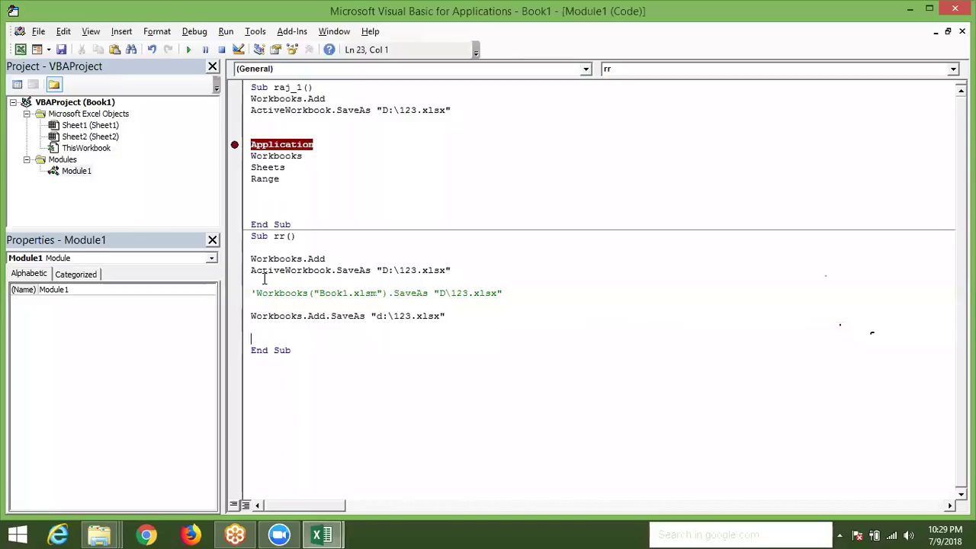
Write a Workbooks.Open statement for "D:\123.xslx" in the rr macro.
{"action": "type", "text": "workbooks."}
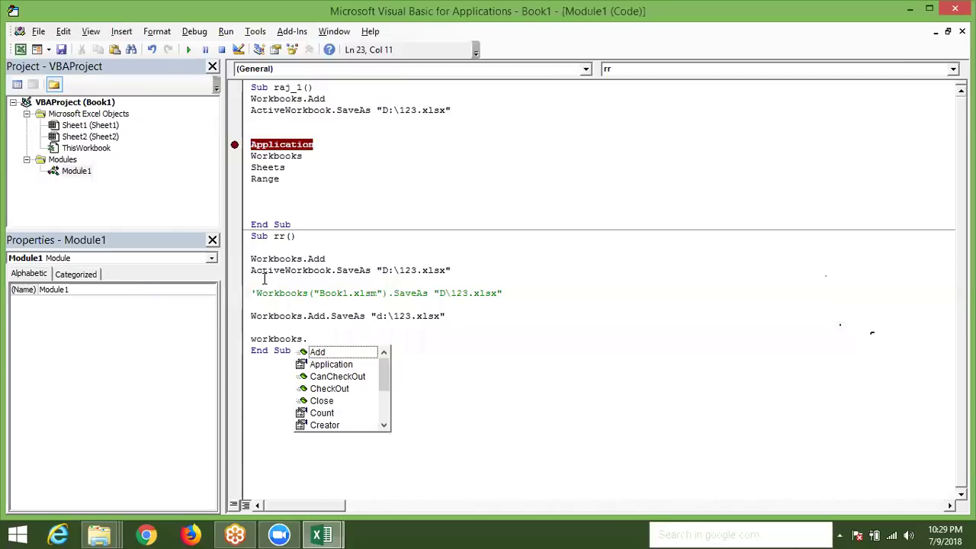
{"action": "type", "text": "op"}
{"action": "key", "text": "Tab"}
{"action": "key", "text": "alt"}
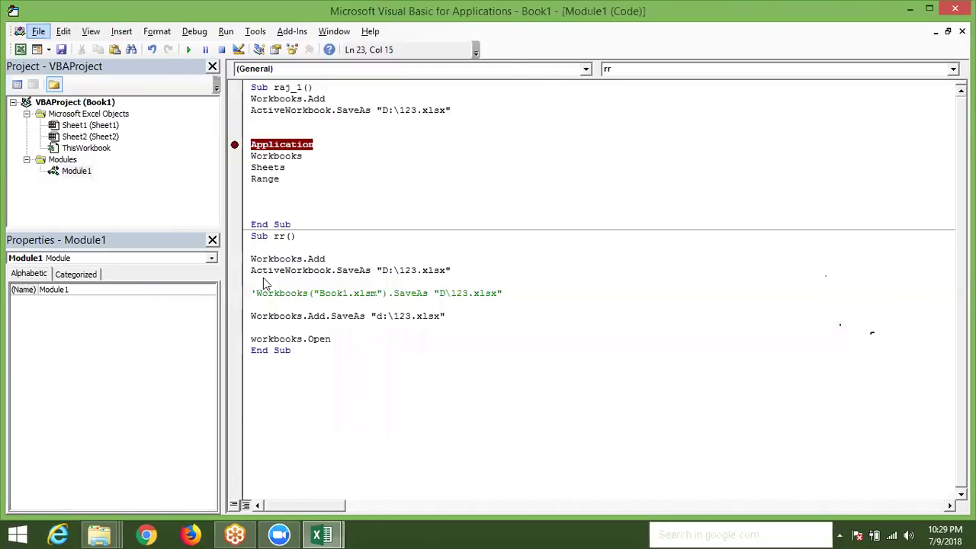
{"action": "key", "text": "space"}
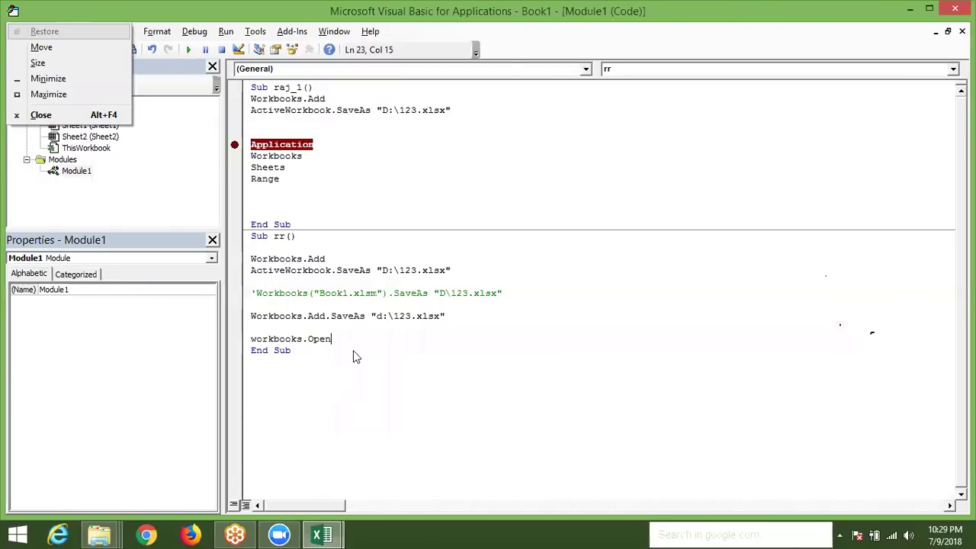
{"action": "left_click", "coordinate": [355, 350]}
{"action": "left_click", "coordinate": [352, 340]}
{"action": "type", "text": "\"D"}
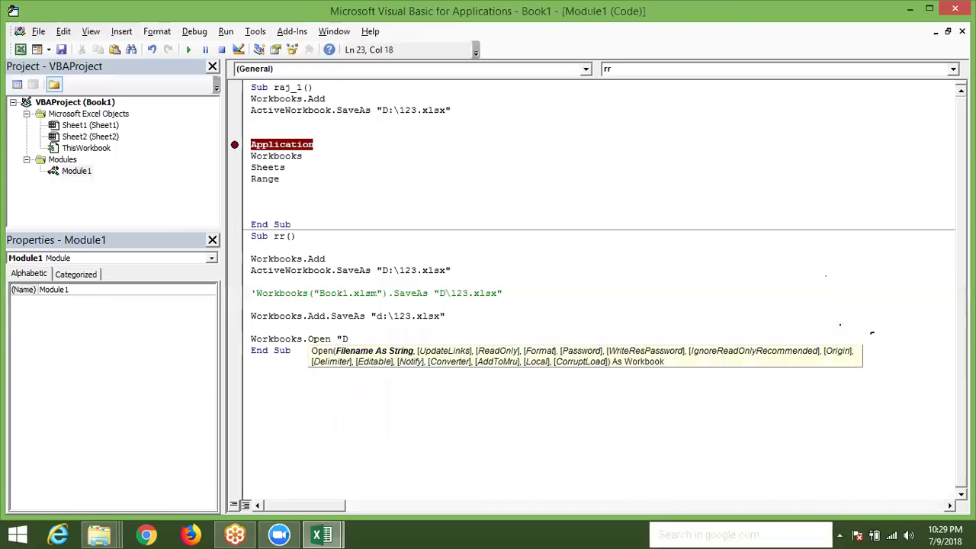
{"action": "type", "text": ":"}
{"action": "type", "text": "\\123.xslx\""}
{"action": "key", "text": "Return"}
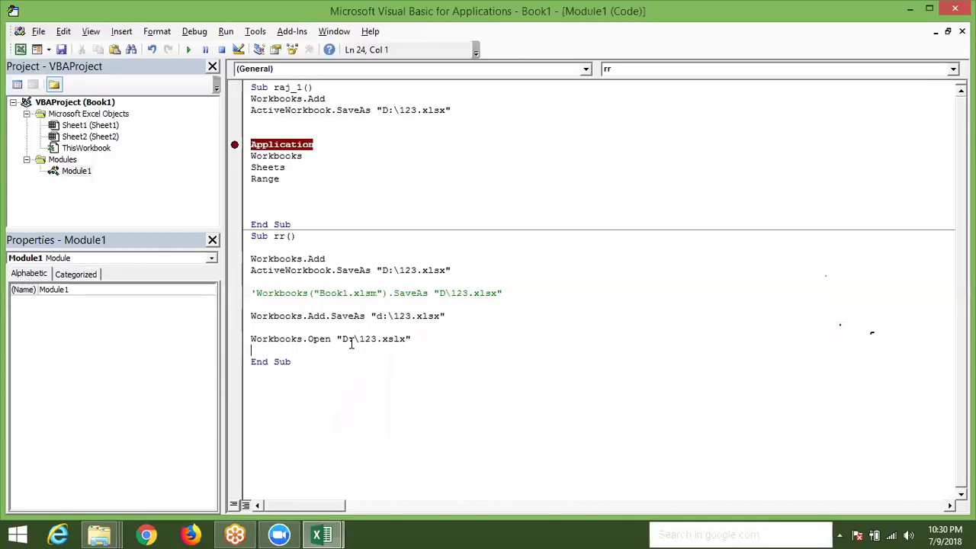
{"action": "left_click", "coordinate": [415, 341]}
{"action": "type", "text": ","}
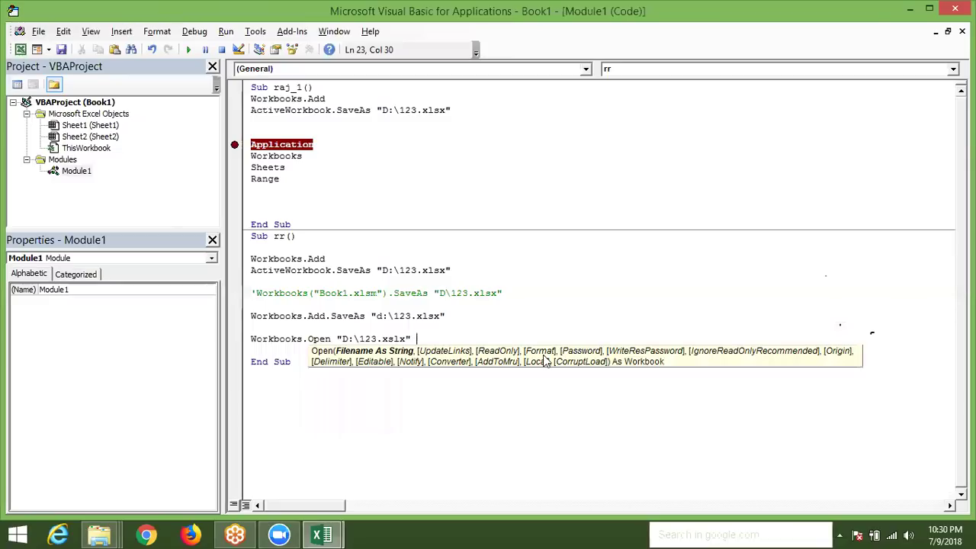
{"action": "type", "text": ",,,"}
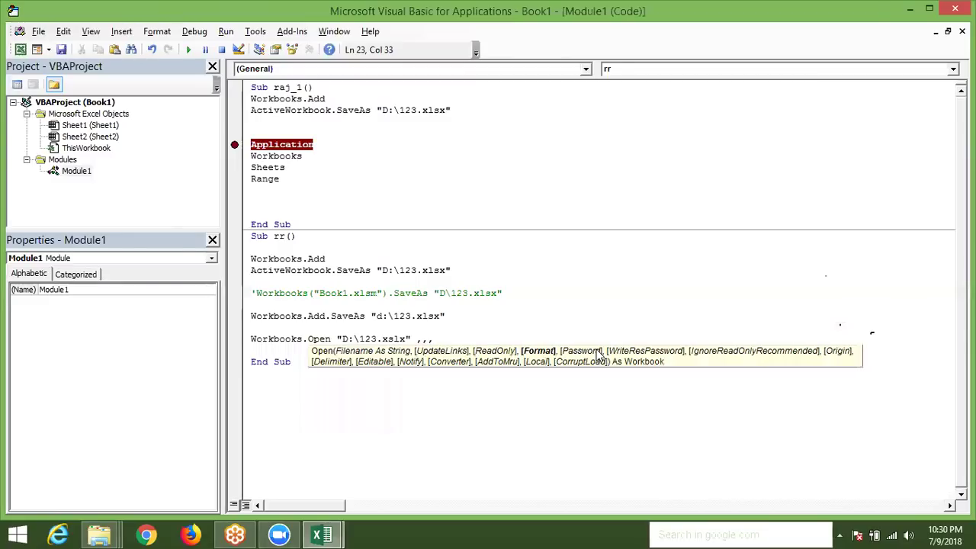
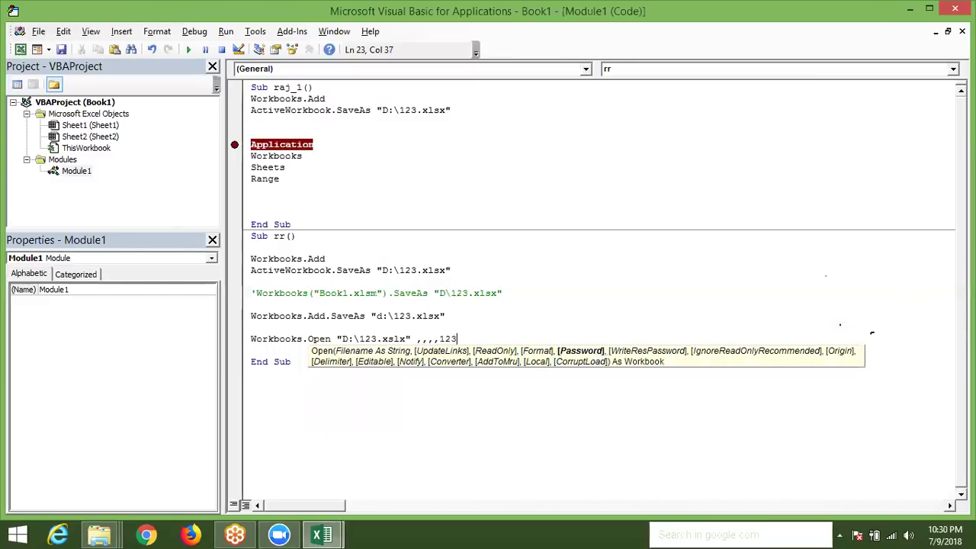
{"action": "left_click", "coordinate": [496, 414]}
{"action": "left_click", "coordinate": [466, 319]}
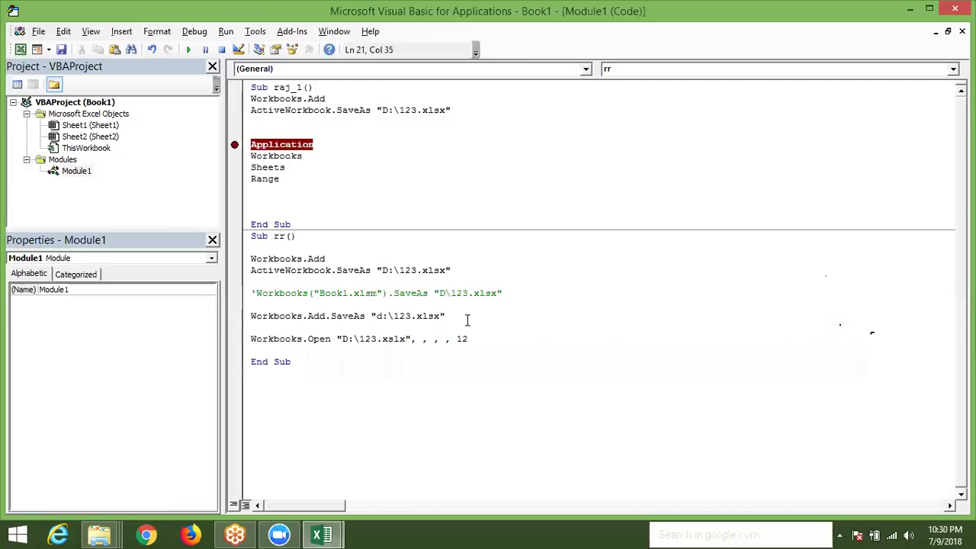
{"action": "key", "text": "BackSpace"}
{"action": "type", "text": ", , "}
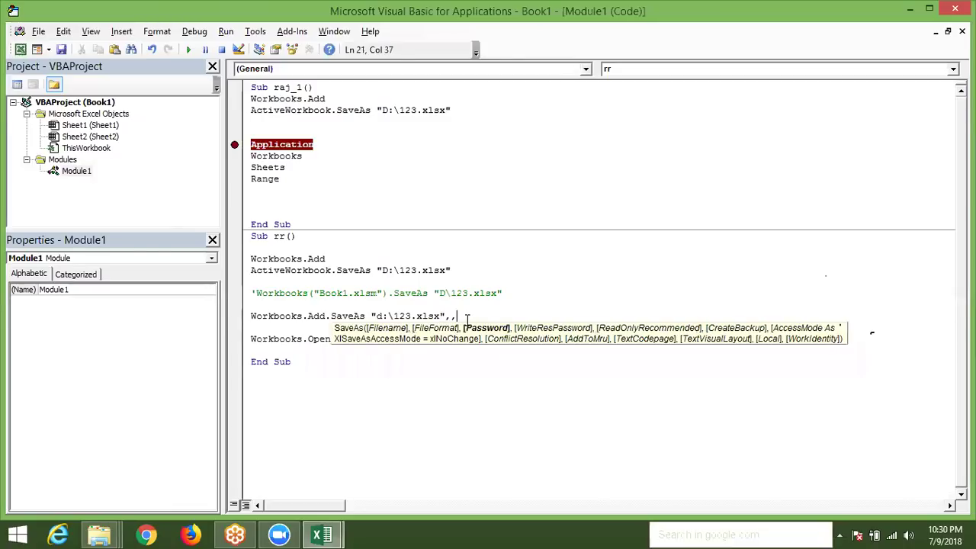
{"action": "key", "text": "Return"}
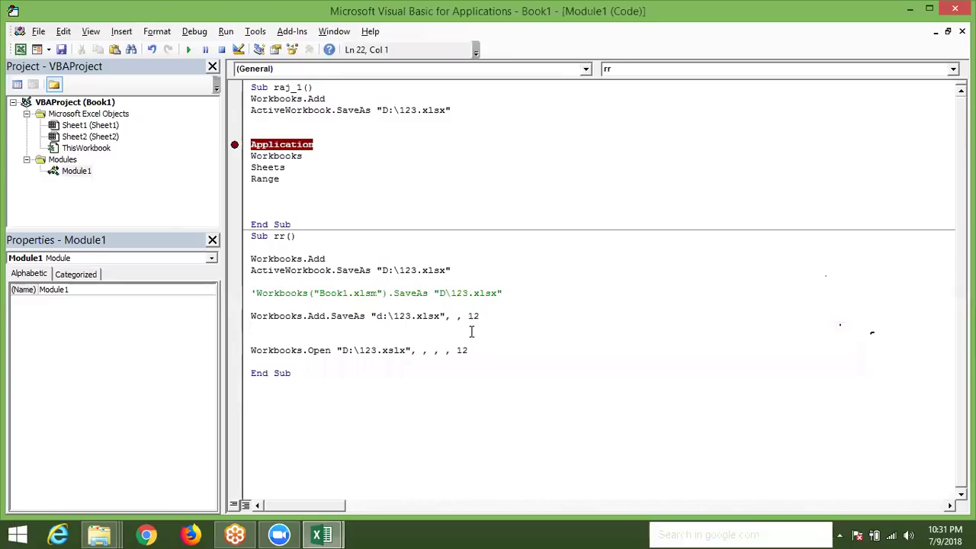
Pass True as the ReadOnly argument of Workbooks.Open and add a blank line above End Sub.
{"action": "left_click", "coordinate": [480, 354]}
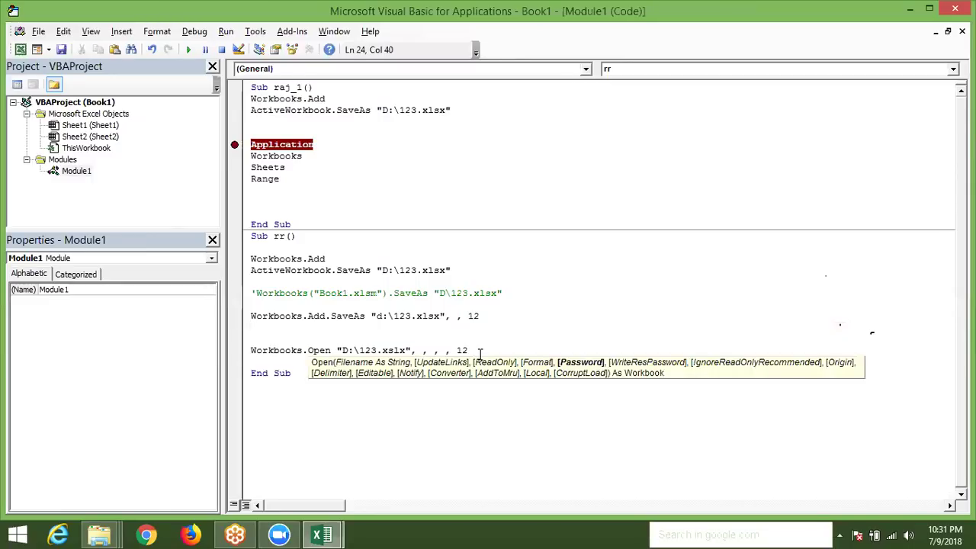
{"action": "type", "text": ","}
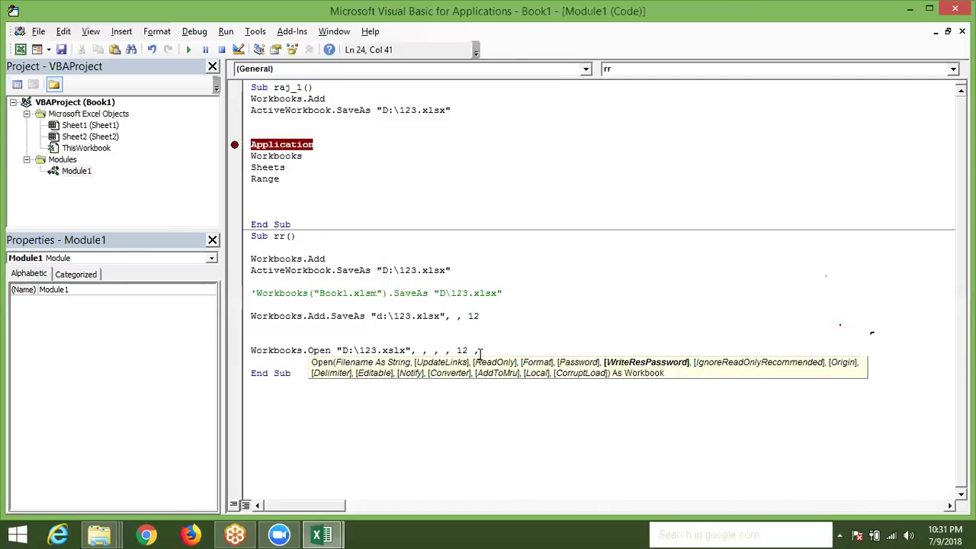
{"action": "key", "text": "BackSpace"}
{"action": "key", "text": "BackSpace"}
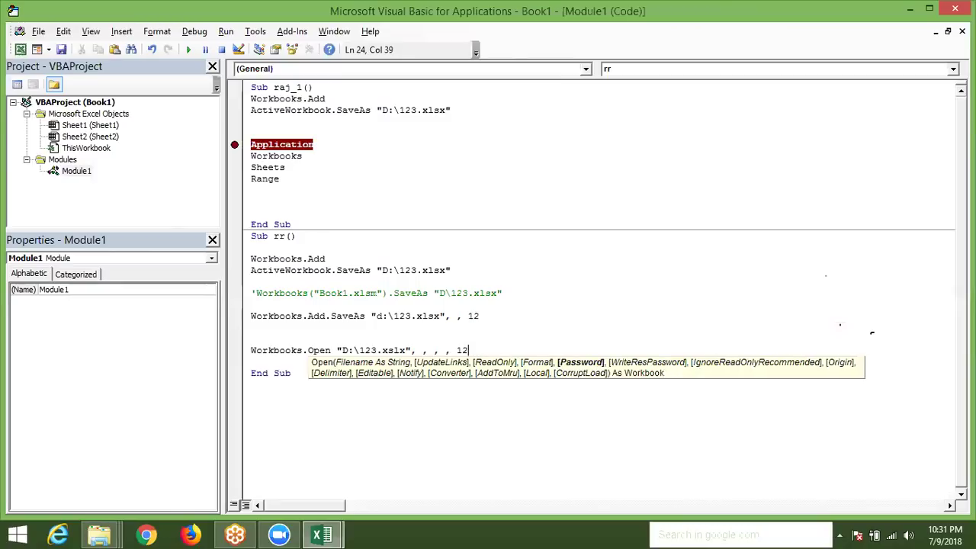
{"action": "key", "text": "Left"}
{"action": "key", "text": "Left"}
{"action": "key", "text": "Left"}
{"action": "key", "text": "Left"}
{"action": "key", "text": "Left"}
{"action": "key", "text": "Left"}
{"action": "type", "text": "true"}
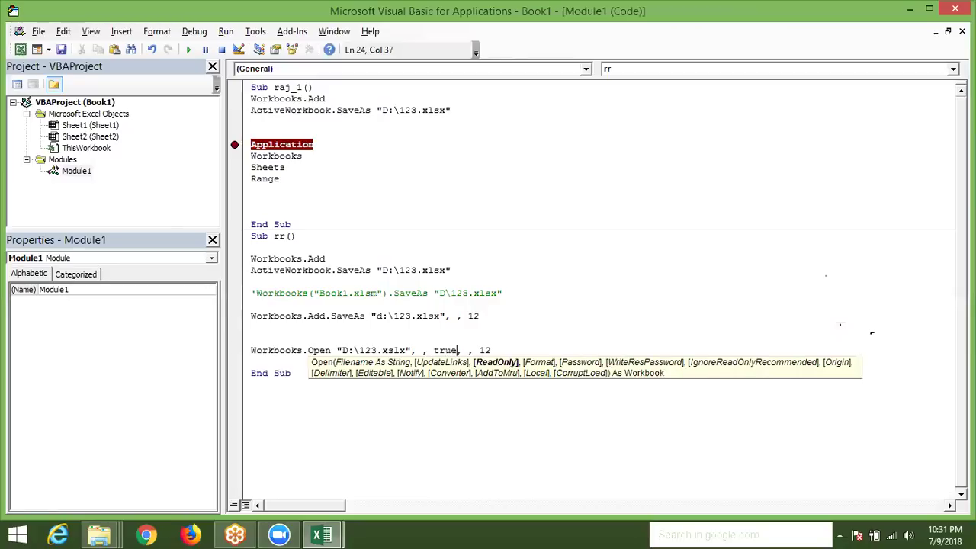
{"action": "left_click", "coordinate": [477, 398]}
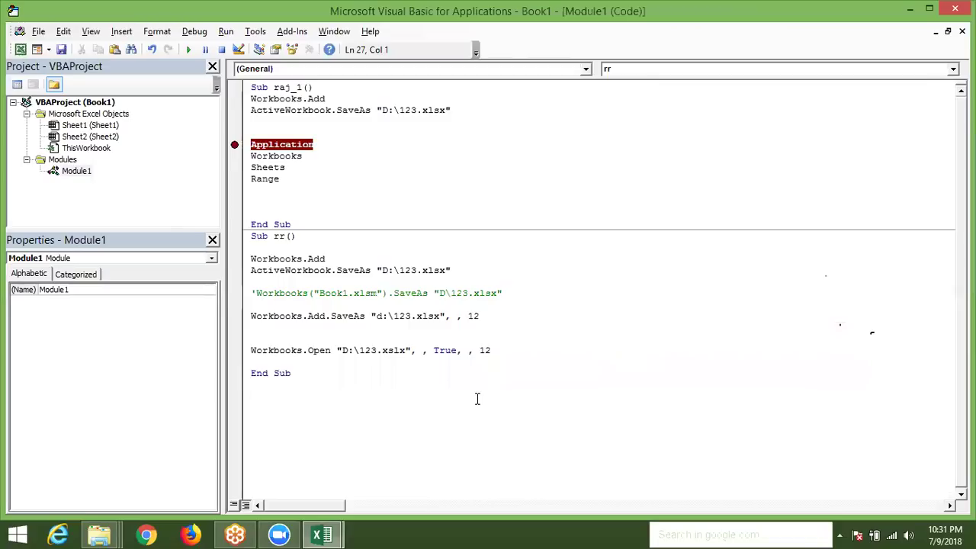
{"action": "left_click", "coordinate": [243, 363]}
{"action": "key", "text": "Return"}
Add Workbooks("Book1.xlsx").Close True on the line after the Open statement.
{"action": "key", "text": "Up"}
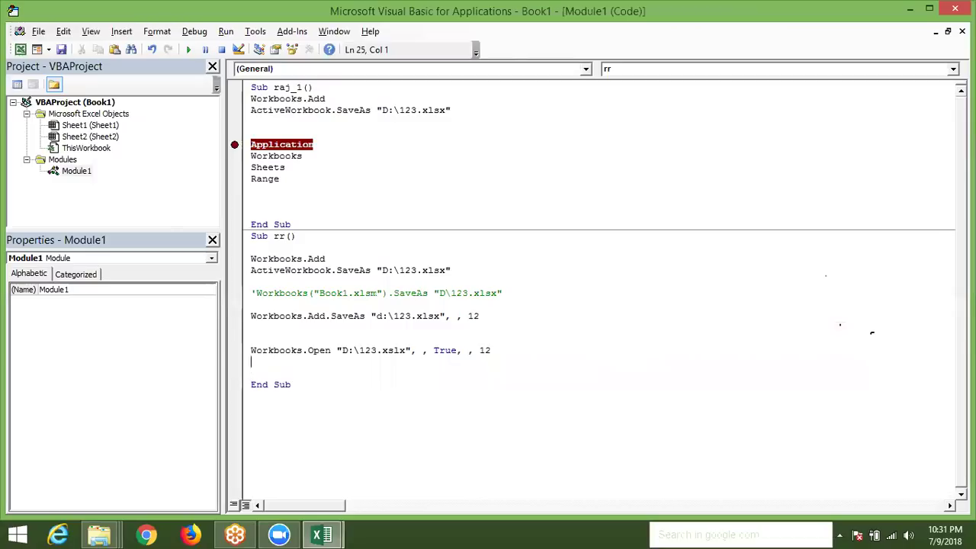
{"action": "type", "text": "workbooks"}
{"action": "type", "text": "("}
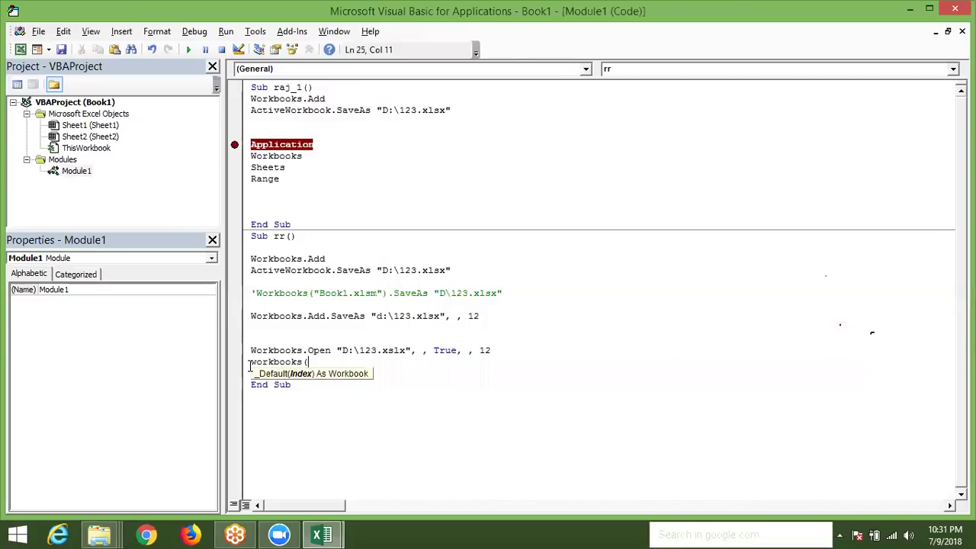
{"action": "type", "text": "\"Book"}
{"action": "type", "text": "1.x"}
{"action": "type", "text": "ls"}
{"action": "type", "text": "x\").clo"}
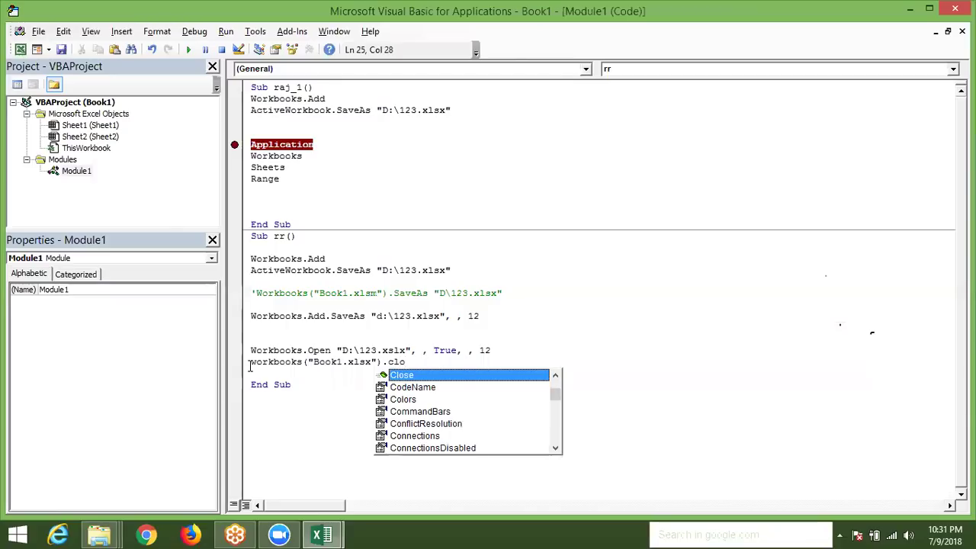
{"action": "key", "text": "Tab"}
{"action": "type", "text": "true"}
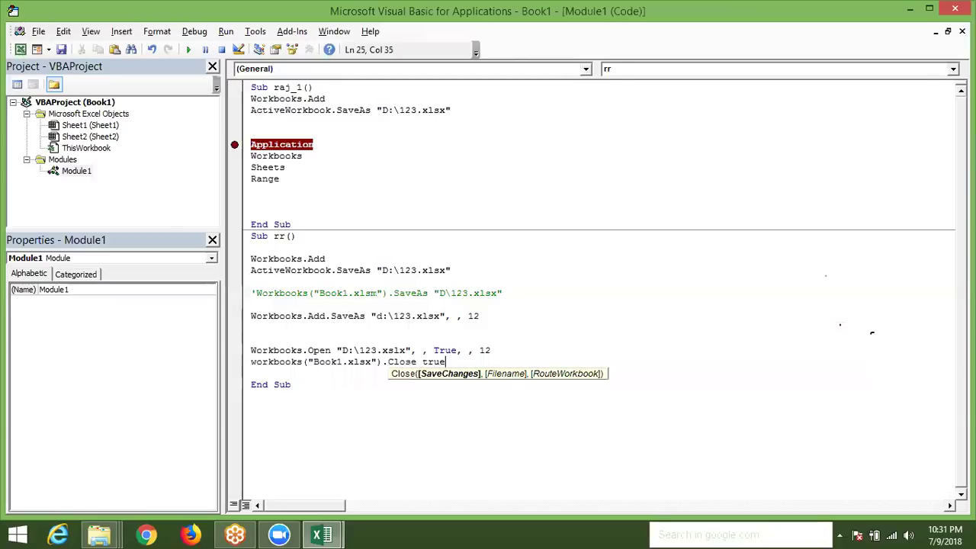
{"action": "left_click", "coordinate": [250, 368]}
{"action": "key", "text": "Left"}
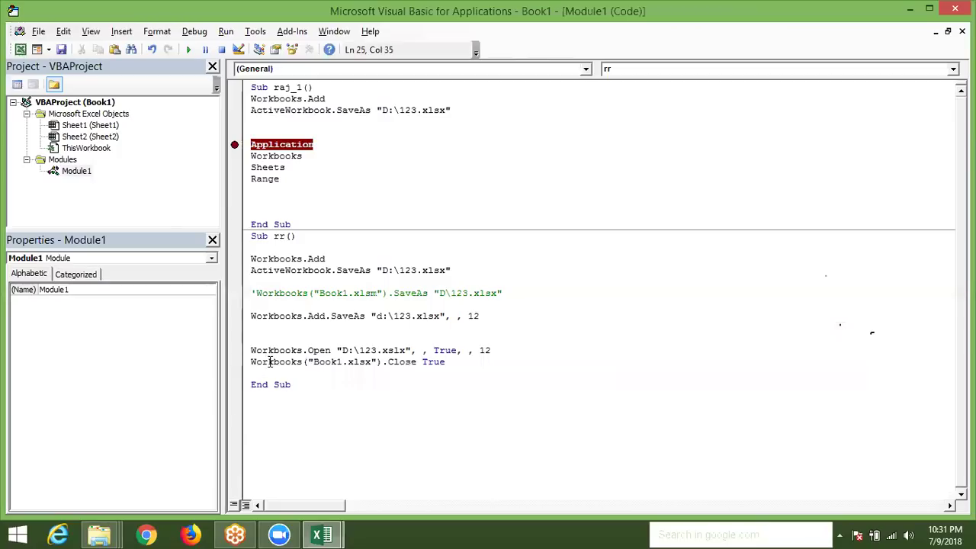
Highlight 'Workbooks' and 'True' on the Close line, then switch to Book1 in Excel.
{"action": "left_click", "coordinate": [268, 362]}
{"action": "double_click", "coordinate": [268, 362]}
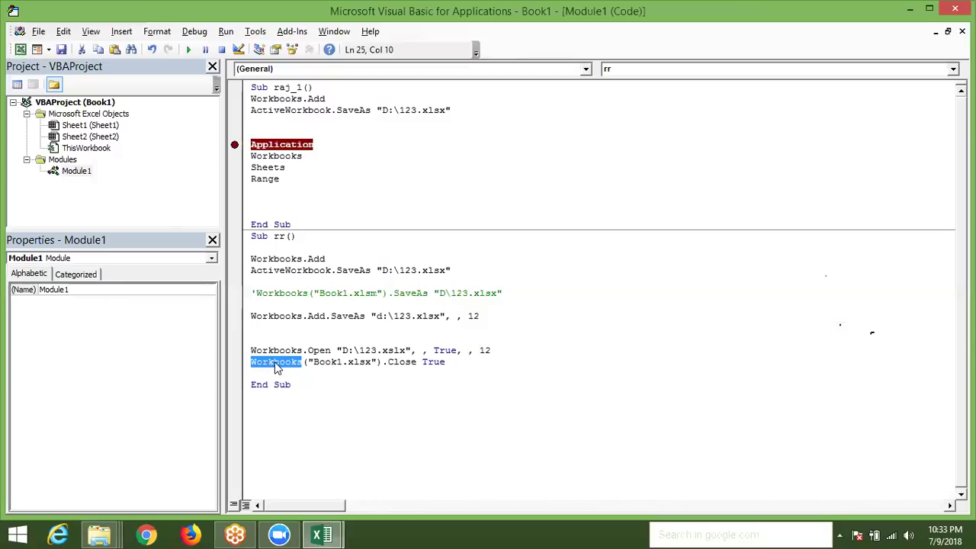
{"action": "left_click", "coordinate": [437, 373]}
{"action": "double_click", "coordinate": [433, 362]}
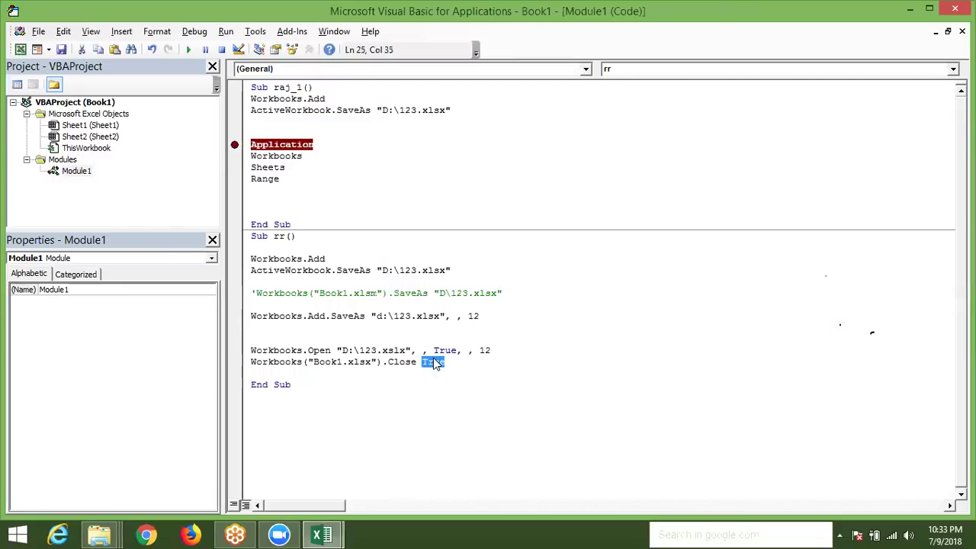
{"action": "key", "text": "alt+Tab"}
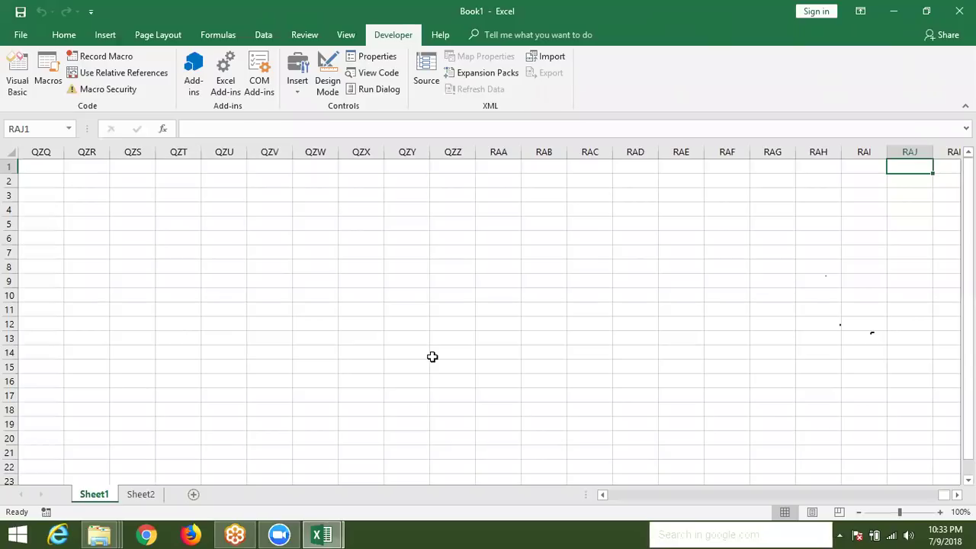
Enter ghfhf in RAJ1, cancel the save-on-close prompt, and return to the VBA editor.
{"action": "type", "text": "ghfhf"}
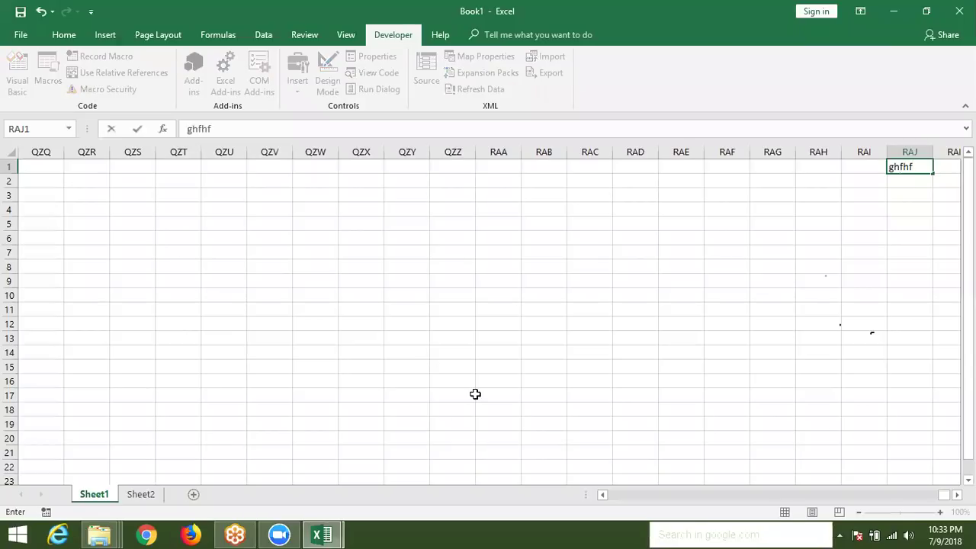
{"action": "left_click", "coordinate": [471, 395]}
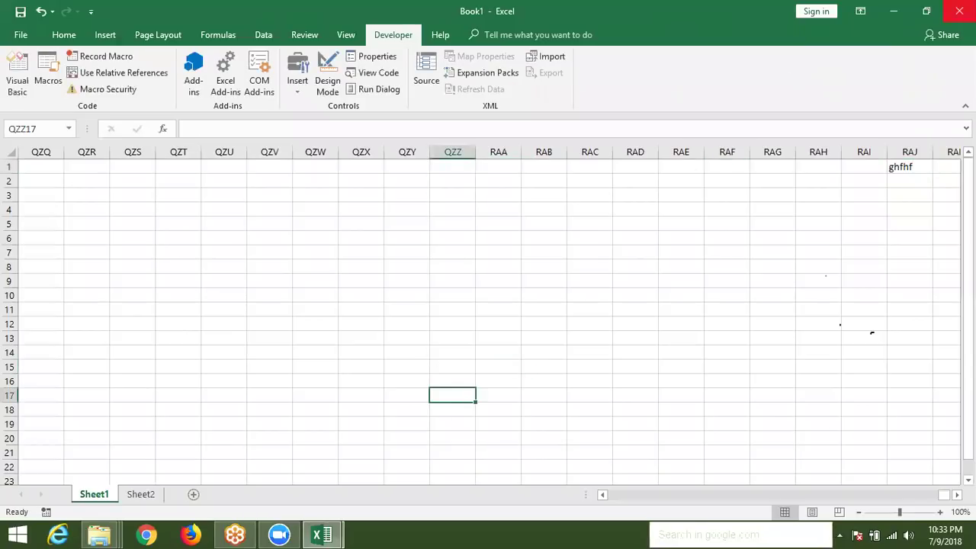
{"action": "left_click", "coordinate": [959, 10]}
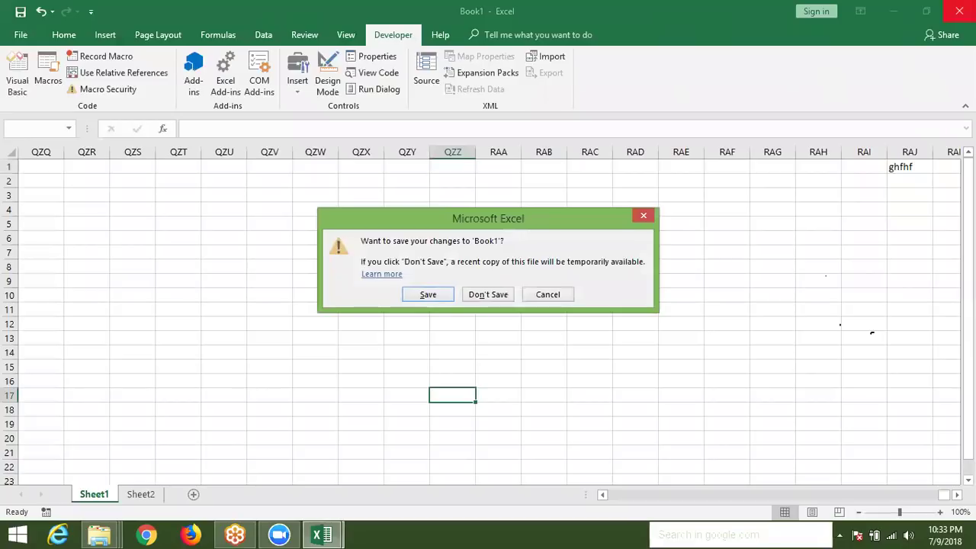
{"action": "key", "text": "Escape"}
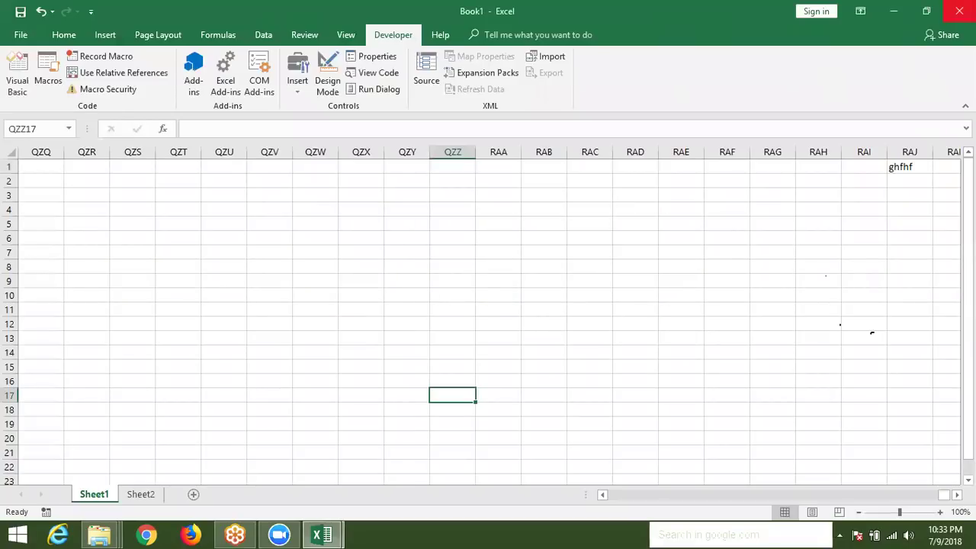
{"action": "key", "text": "alt+F11"}
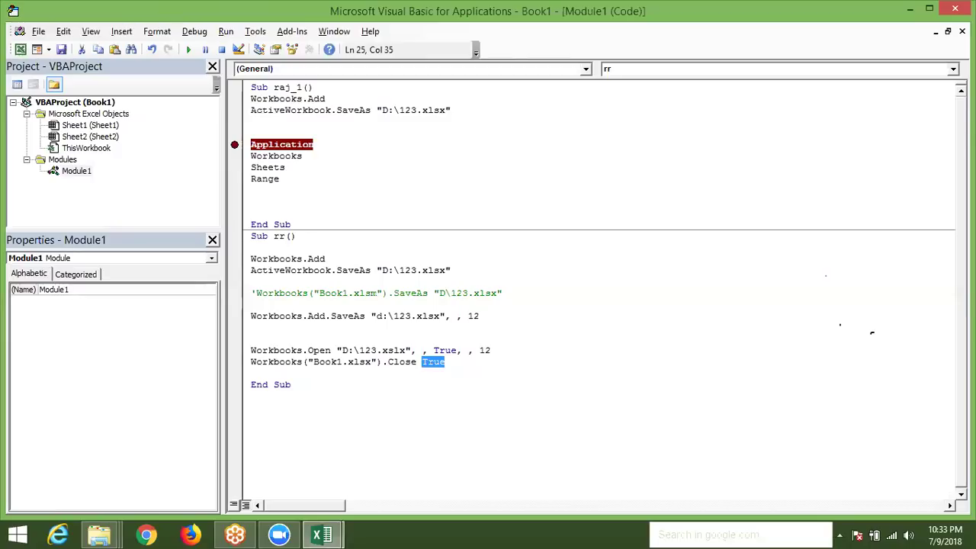
Insert a blank line after Close True and return the caret to that line's end.
{"action": "left_click", "coordinate": [251, 373]}
{"action": "key", "text": "Return"}
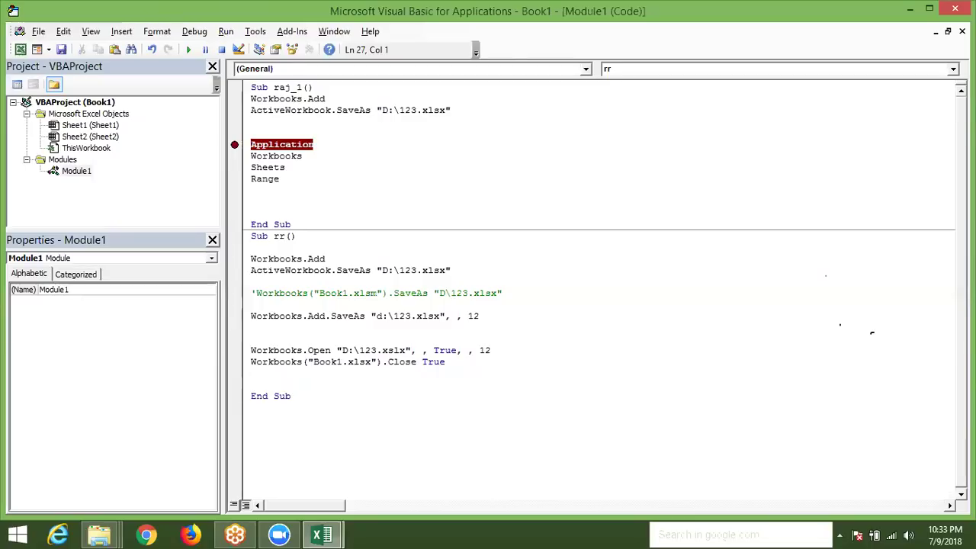
{"action": "key", "text": "Up"}
{"action": "key", "text": "Up"}
{"action": "left_click", "coordinate": [314, 361]}
{"action": "left_click", "coordinate": [421, 361]}
{"action": "key", "text": "Down"}
{"action": "key", "text": "Left"}
{"action": "key", "text": "Return"}
{"action": "key", "text": "Return"}
{"action": "type", "text": "activeworkbook"}
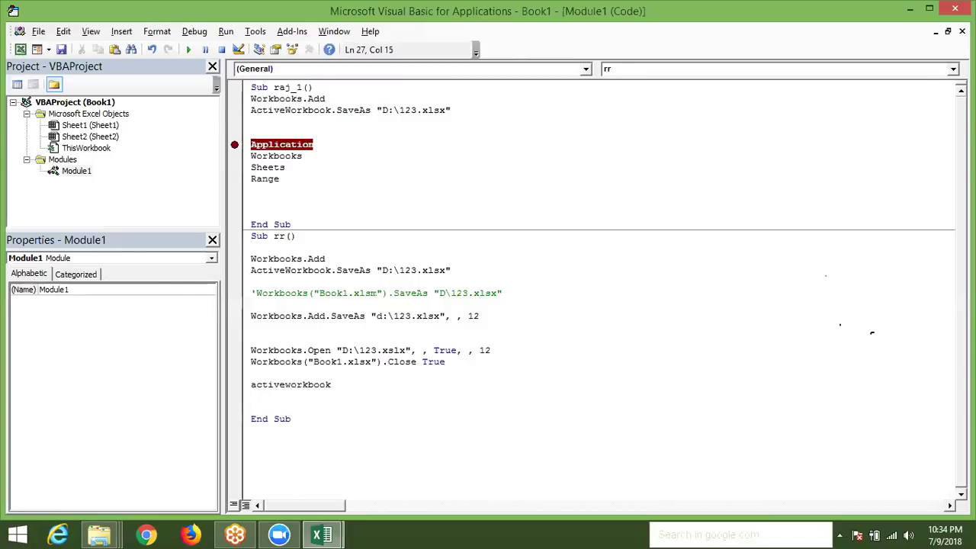
{"action": "type", "text": "."}
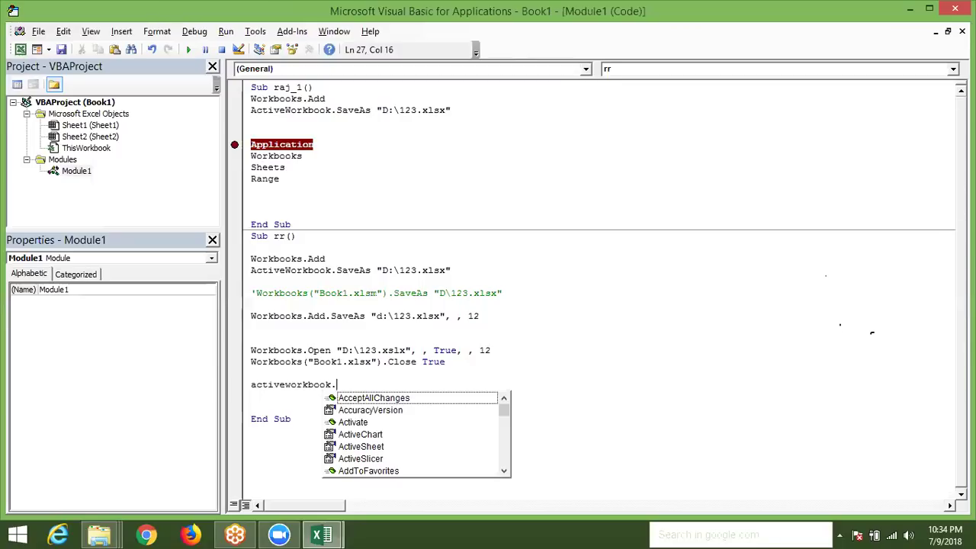
{"action": "key", "text": "Escape"}
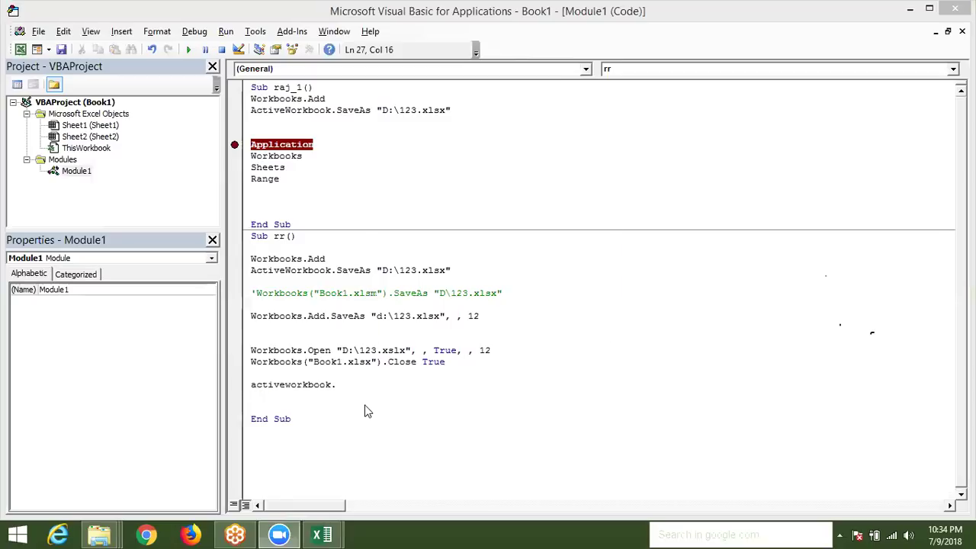
{"action": "left_click", "coordinate": [365, 410]}
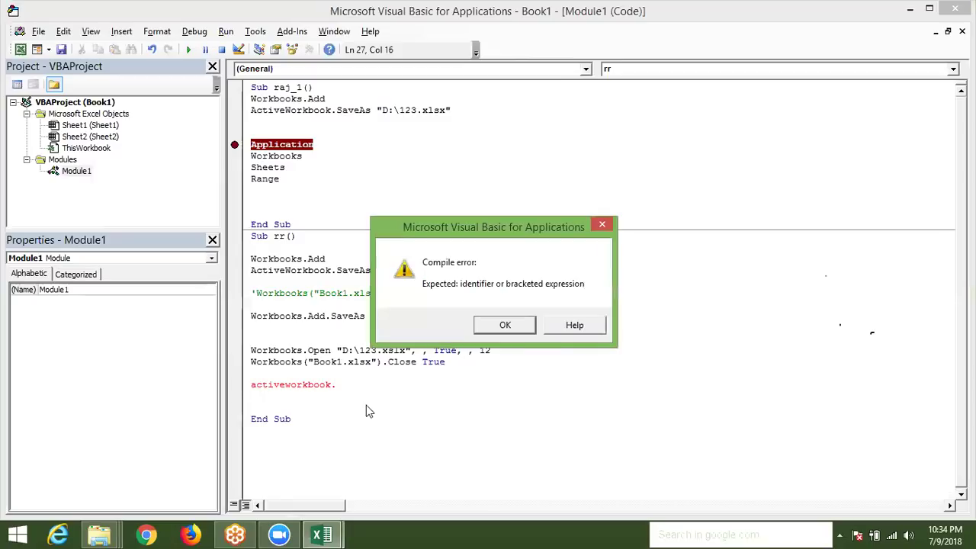
{"action": "left_click", "coordinate": [521, 327]}
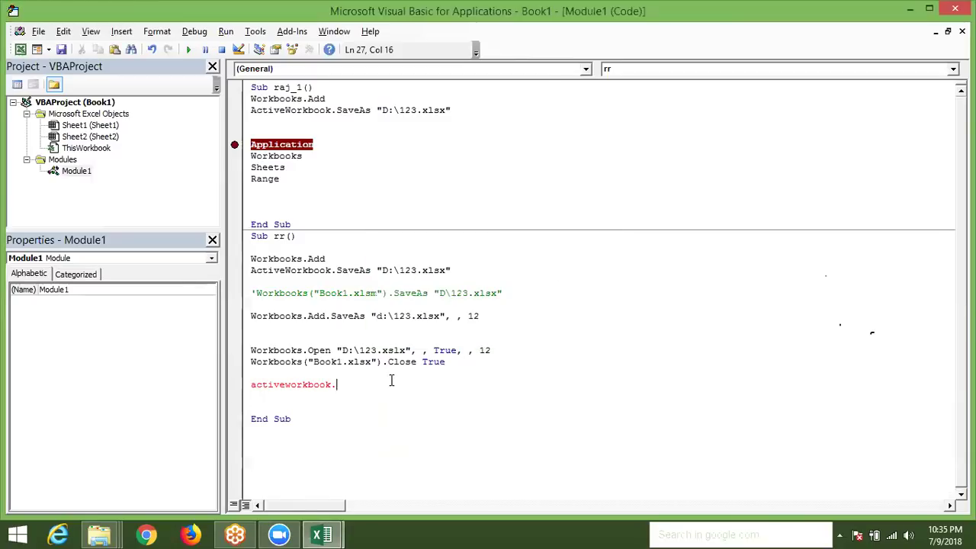
{"action": "key", "text": "BackSpace"}
{"action": "type", "text": "."}
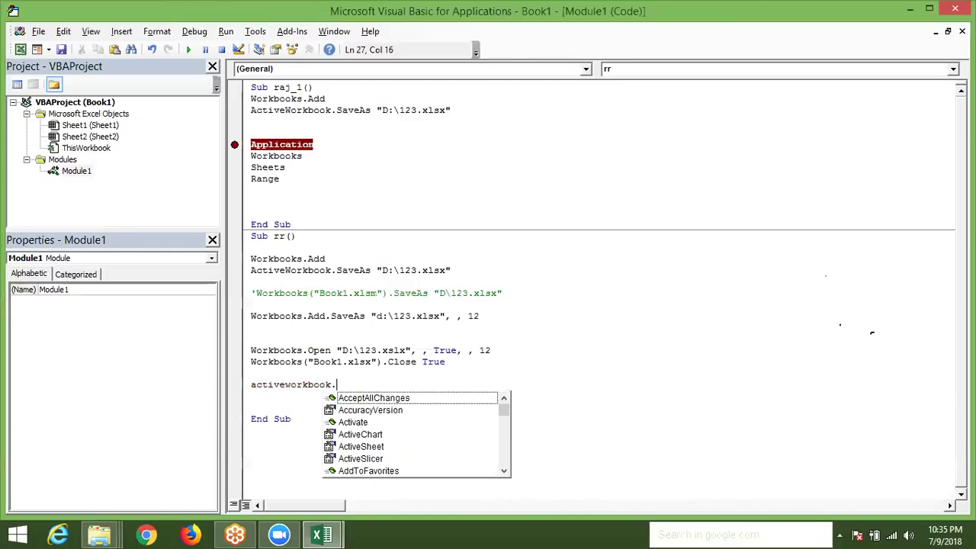
{"action": "type", "text": "pro"}
{"action": "key", "text": "Tab"}
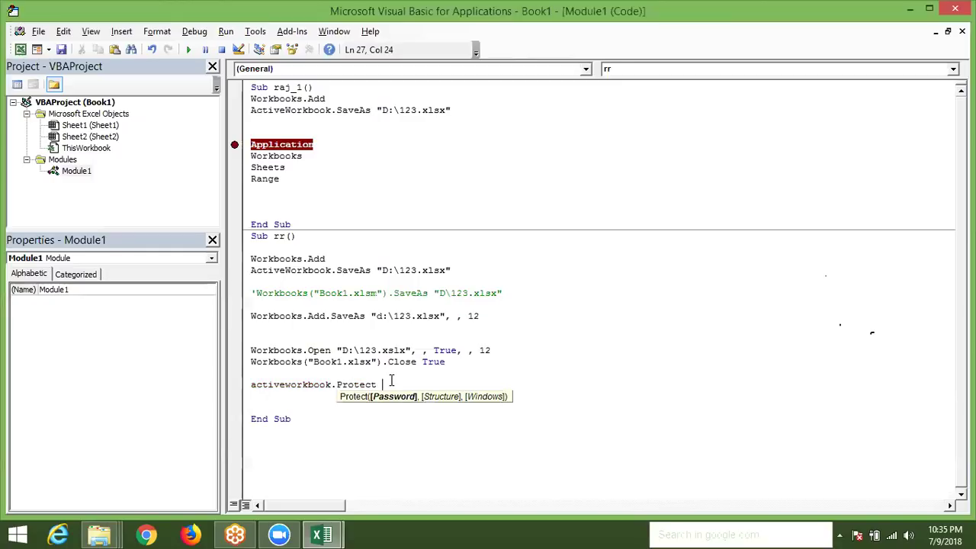
{"action": "key", "text": "Return"}
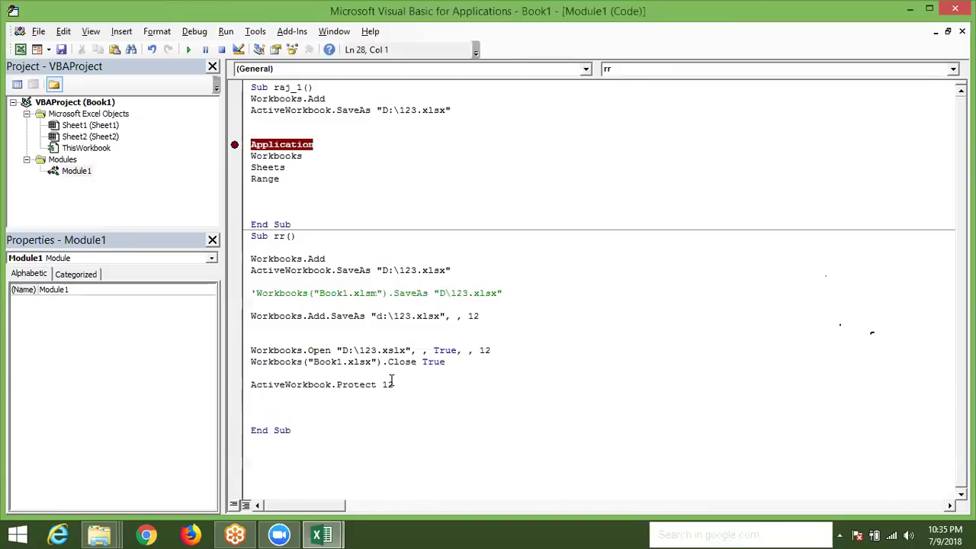
{"action": "left_click", "coordinate": [391, 383]}
View Excel's Review > Protect Workbook options and cancel without protecting.
{"action": "key", "text": "alt+Tab"}
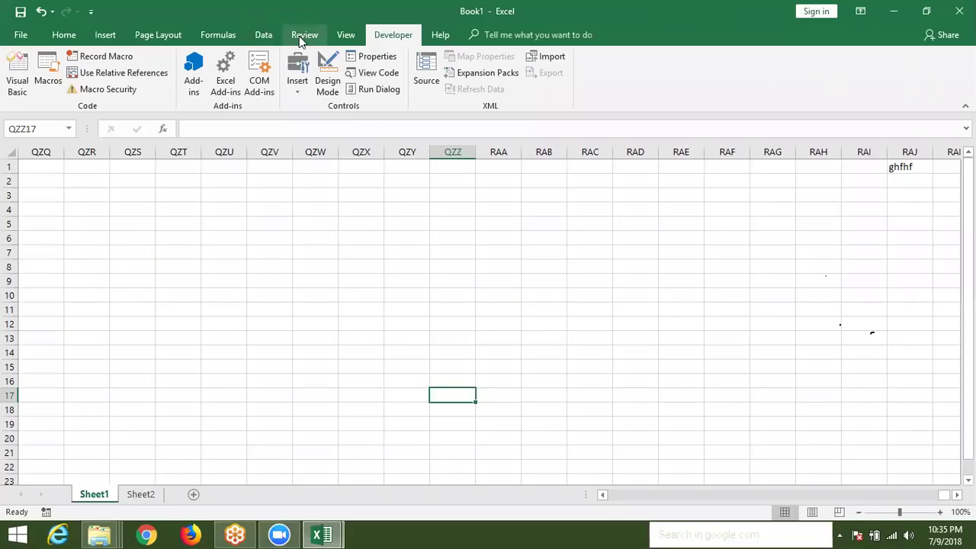
{"action": "left_click", "coordinate": [300, 36]}
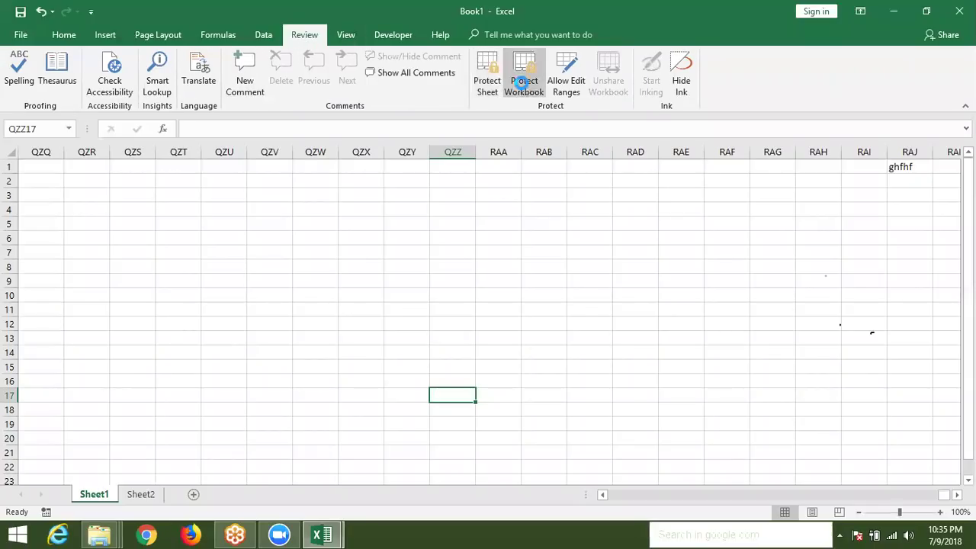
{"action": "left_click", "coordinate": [524, 89]}
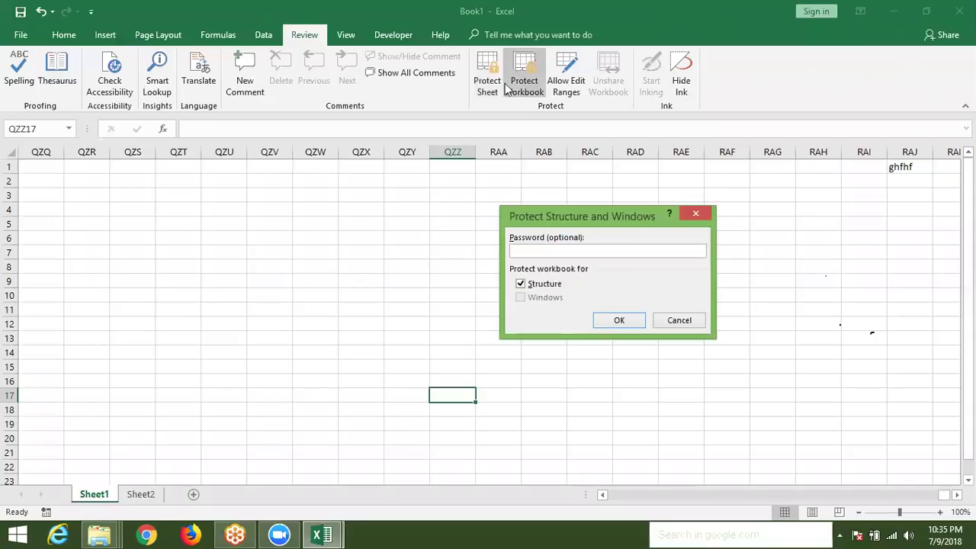
{"action": "key", "text": "Escape"}
{"action": "left_click", "coordinate": [408, 181]}
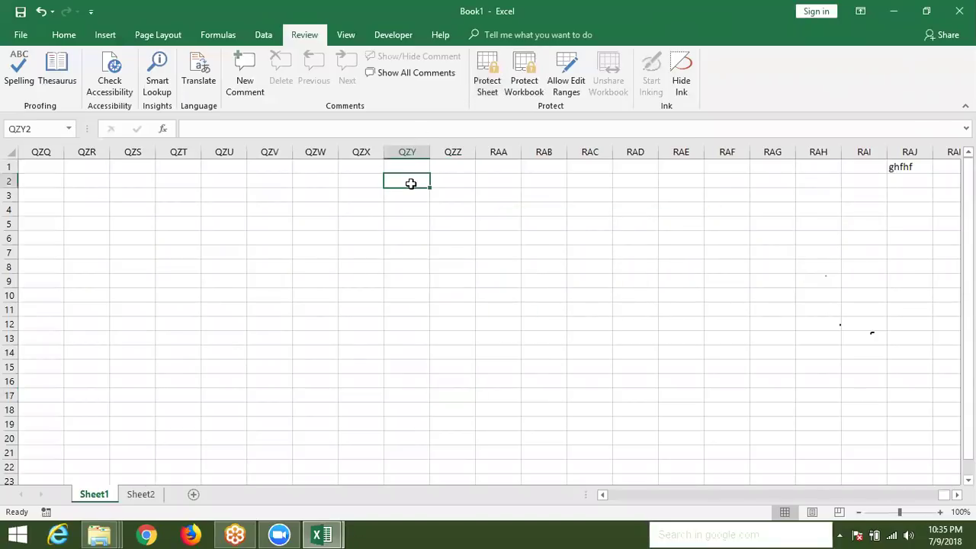
{"action": "key", "text": "alt+F11"}
{"action": "key", "text": "Return"}
{"action": "type", "text": "active"}
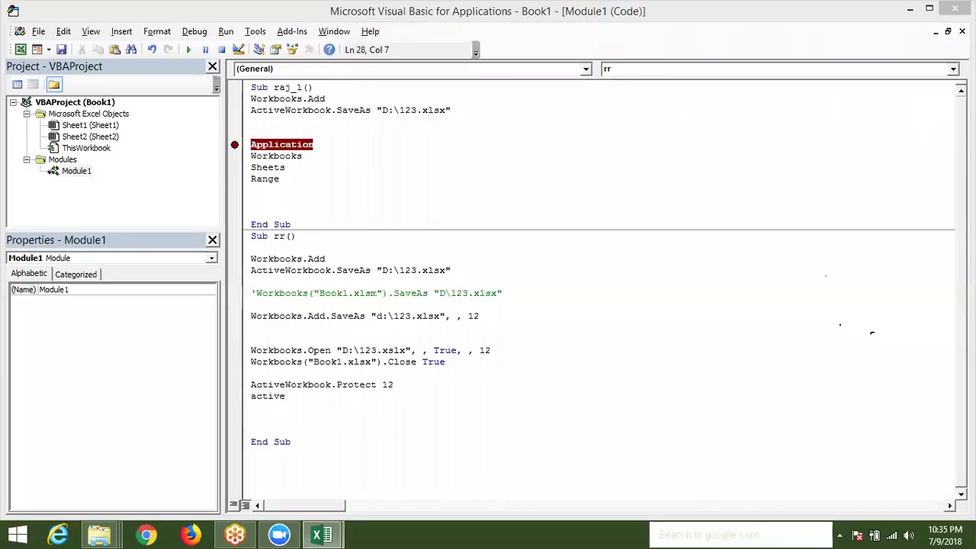
{"action": "type", "text": "work"}
{"action": "type", "text": "book."}
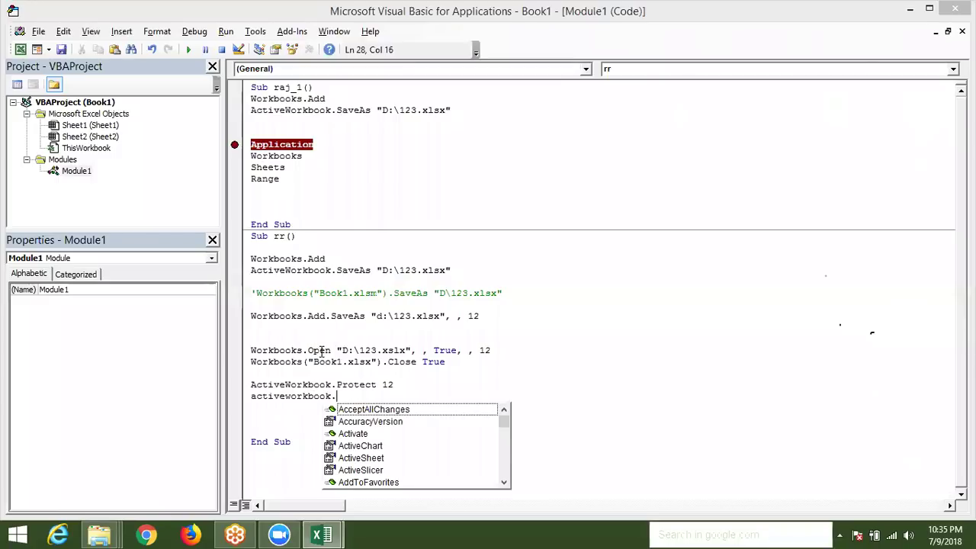
{"action": "type", "text": "pas "}
{"action": "type", "text": "= "}
{"action": "key", "text": "Return"}
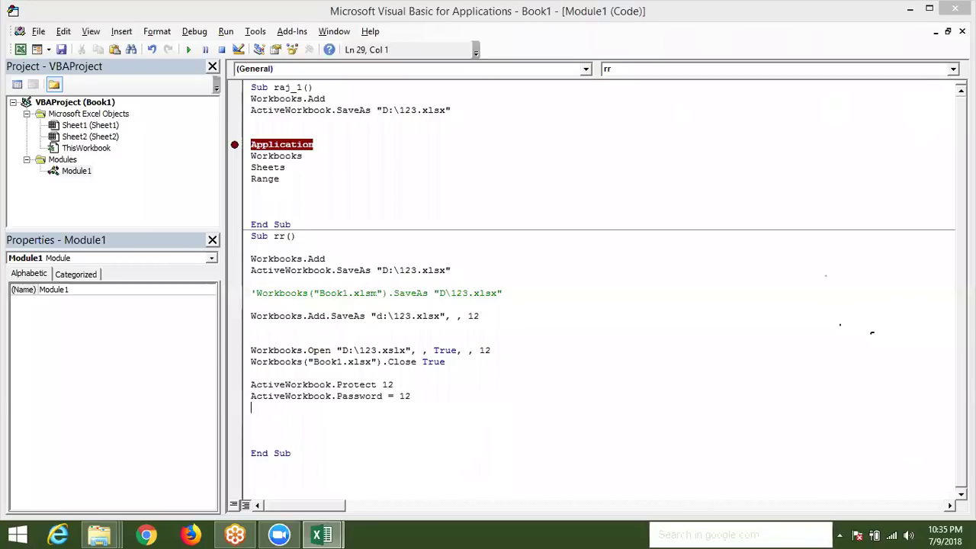
{"action": "key", "text": "alt+F11"}
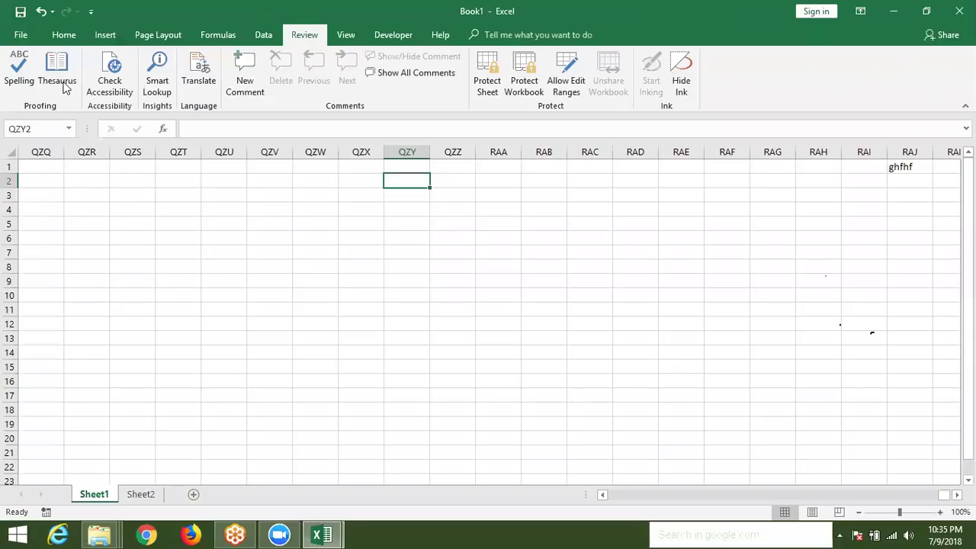
Open File > Info > Protect Workbook > Encrypt with Password, cancel it, and return to the sheet.
{"action": "left_click", "coordinate": [21, 36]}
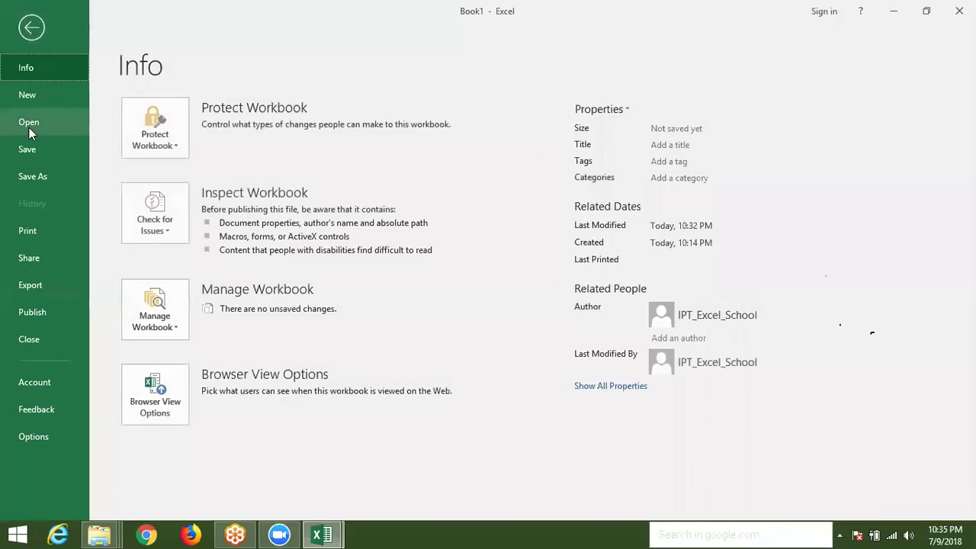
{"action": "left_click", "coordinate": [179, 149]}
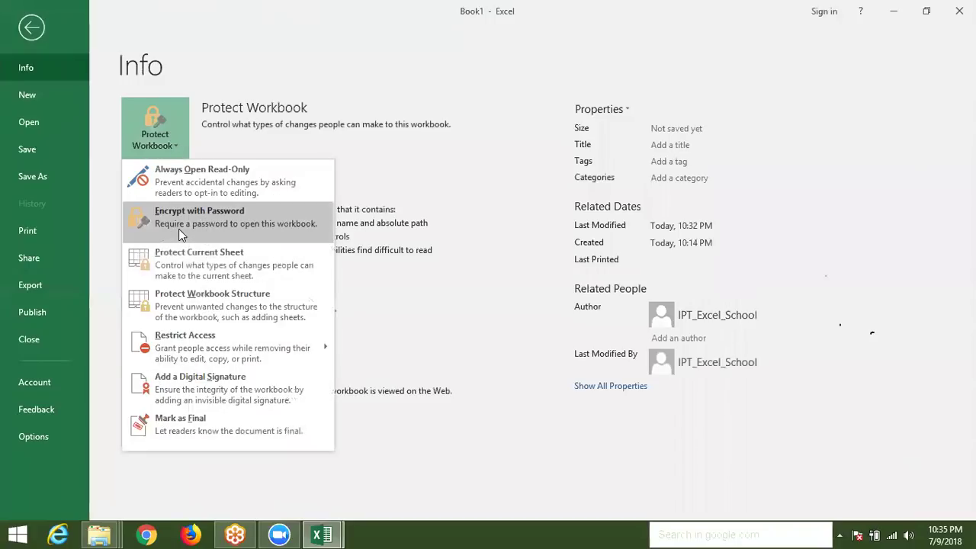
{"action": "left_click", "coordinate": [181, 234]}
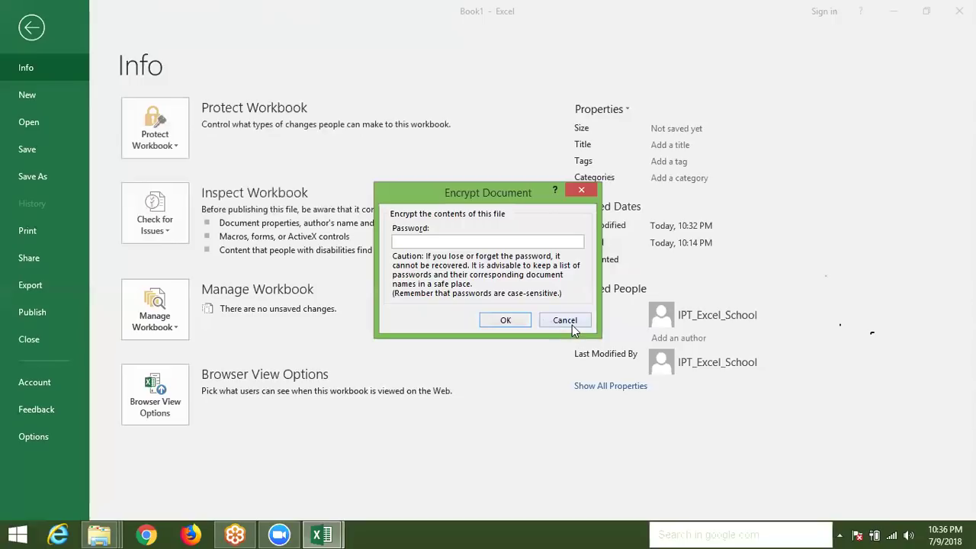
{"action": "left_click", "coordinate": [572, 325]}
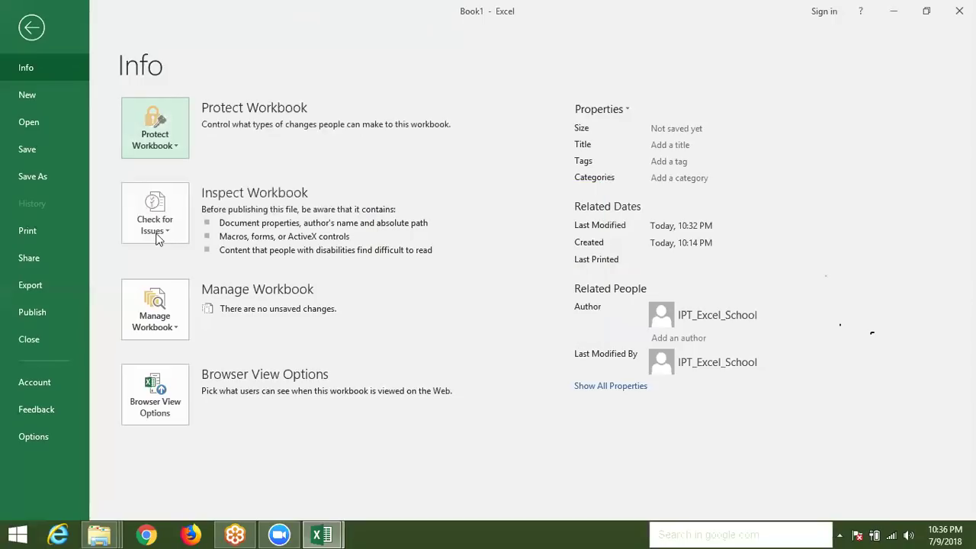
{"action": "left_click", "coordinate": [32, 34]}
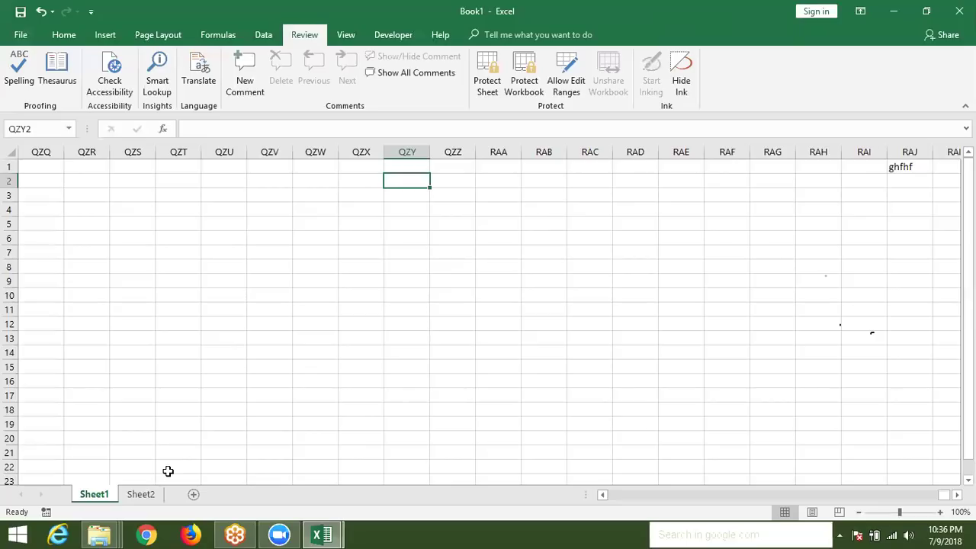
{"action": "key", "text": "alt+F11"}
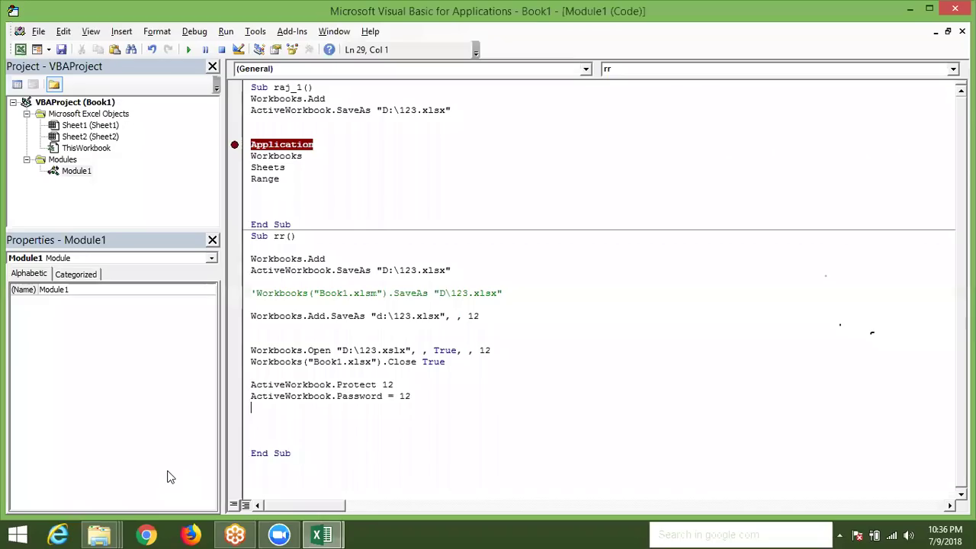
{"action": "left_click", "coordinate": [364, 419]}
{"action": "double_click", "coordinate": [390, 397]}
{"action": "left_click", "coordinate": [341, 405]}
{"action": "double_click", "coordinate": [345, 398]}
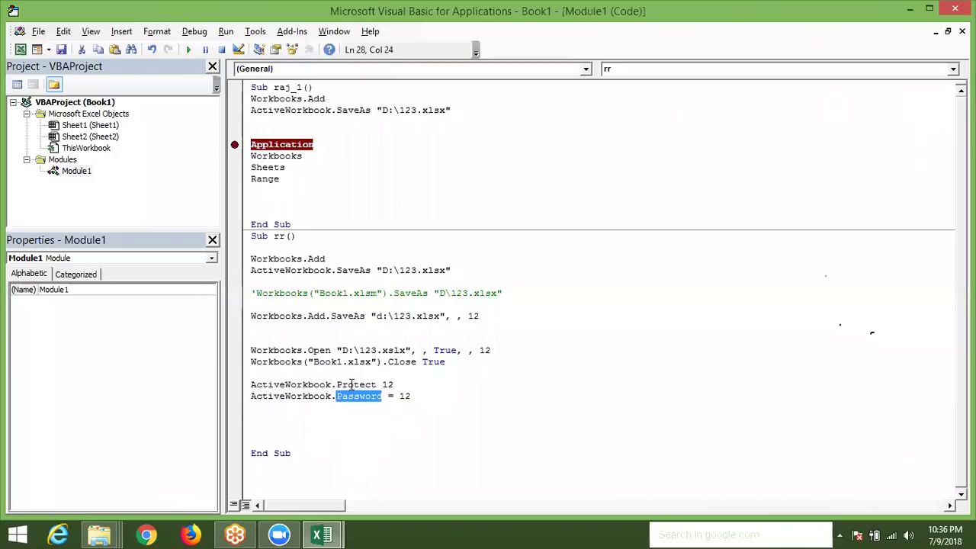
{"action": "double_click", "coordinate": [351, 387]}
{"action": "left_click", "coordinate": [356, 390]}
{"action": "left_click", "coordinate": [377, 385]}
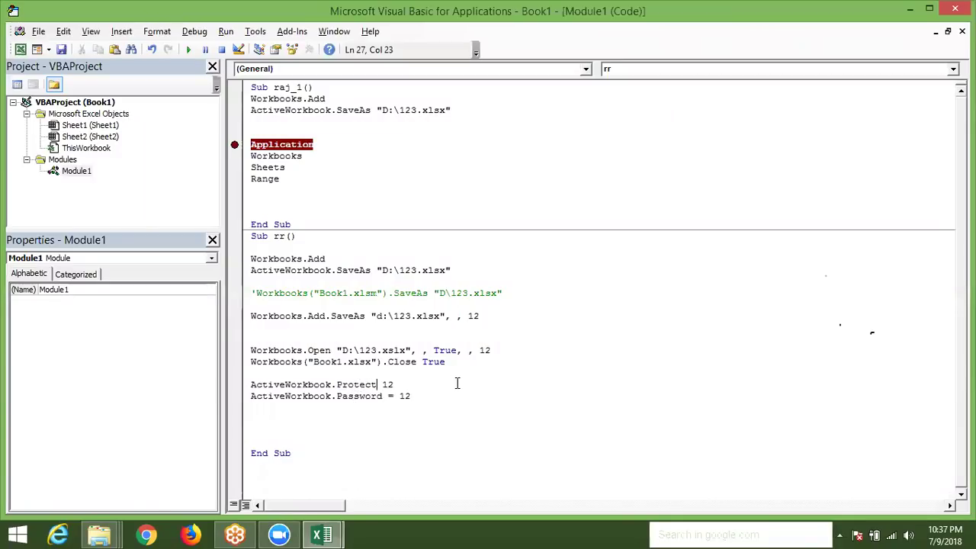
{"action": "left_click", "coordinate": [370, 405]}
{"action": "left_click", "coordinate": [377, 385]}
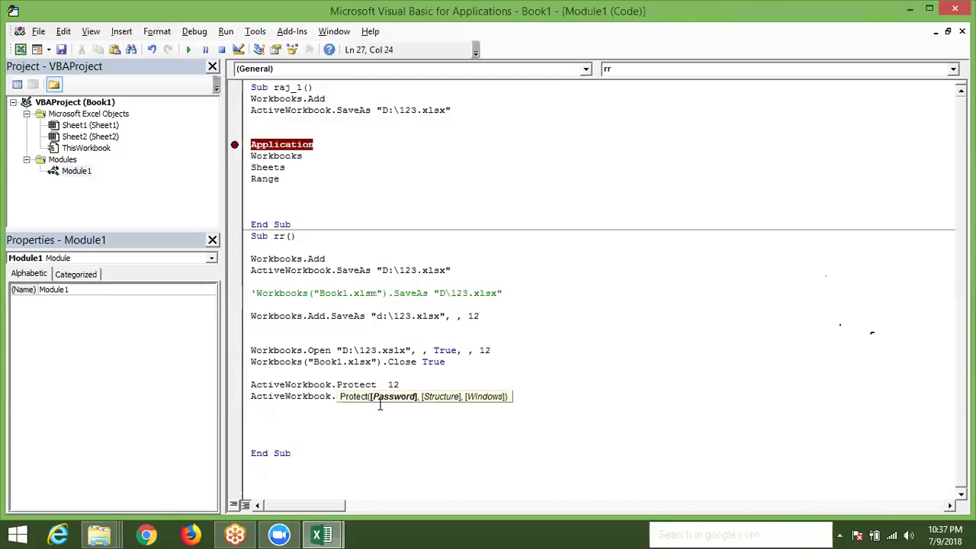
{"action": "key", "text": "BackSpace"}
{"action": "left_click", "coordinate": [387, 395]}
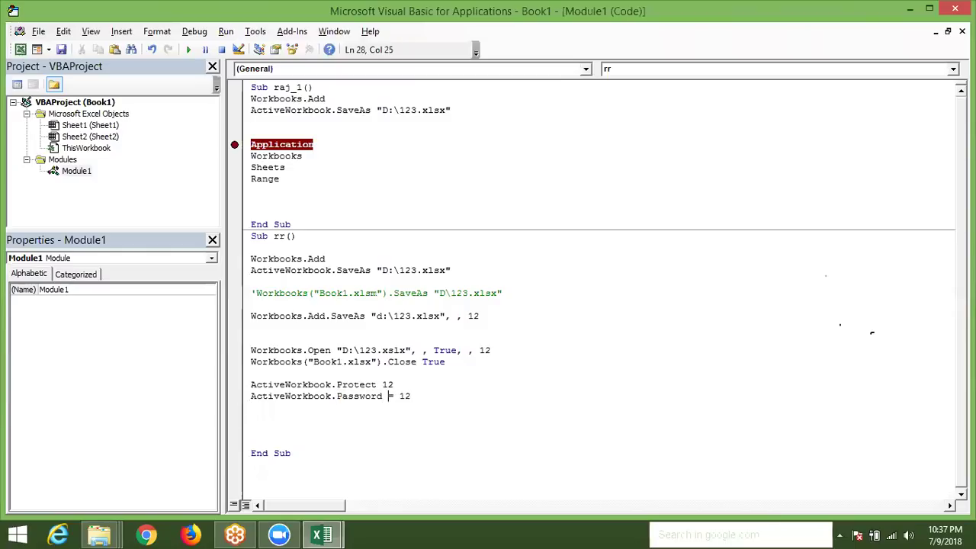
{"action": "left_click", "coordinate": [333, 385]}
{"action": "type", "text": "."}
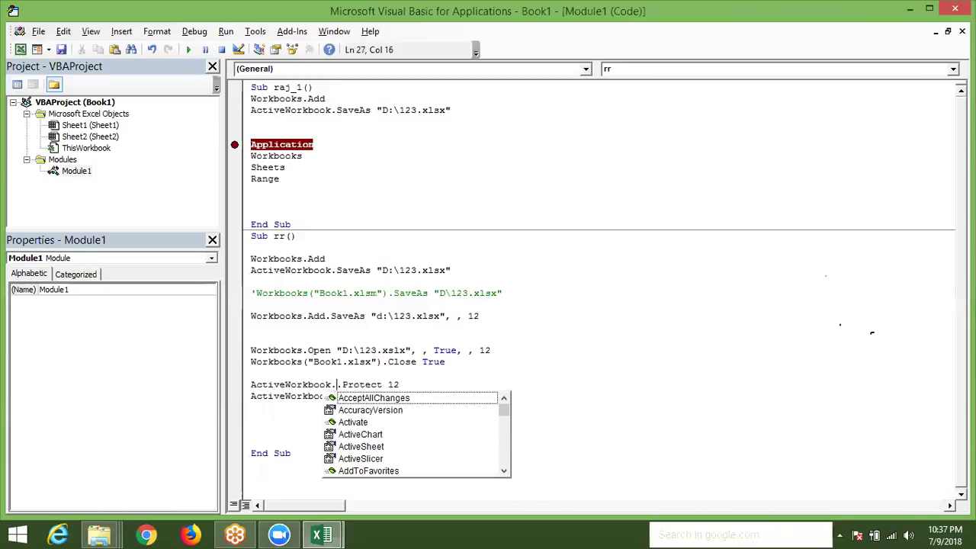
{"action": "type", "text": "pr"}
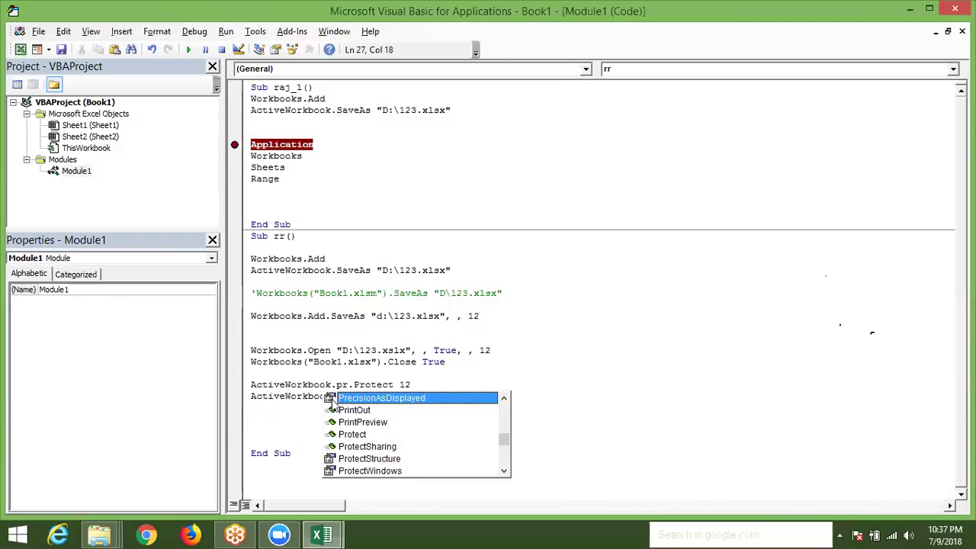
{"action": "key", "text": "BackSpace"}
{"action": "key", "text": "BackSpace"}
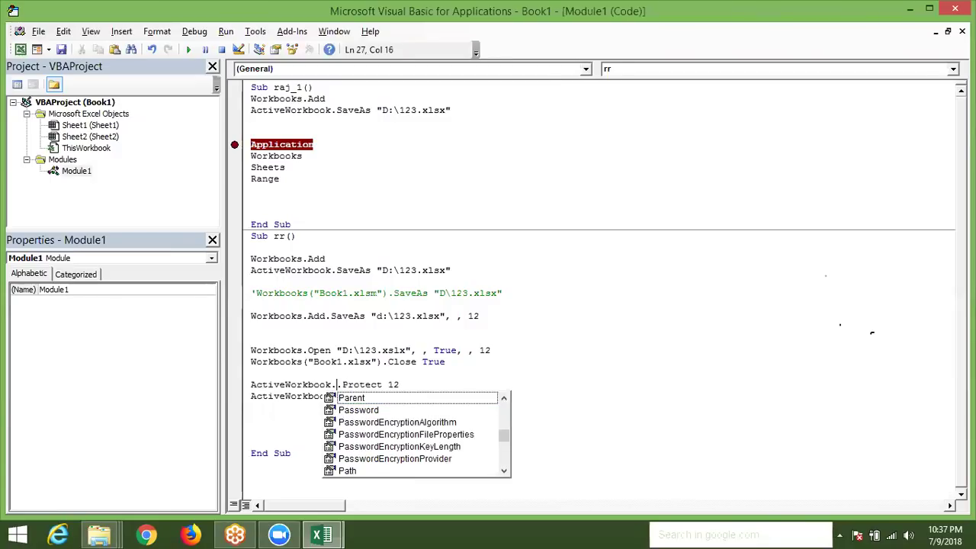
{"action": "key", "text": "BackSpace"}
{"action": "left_click", "coordinate": [325, 430]}
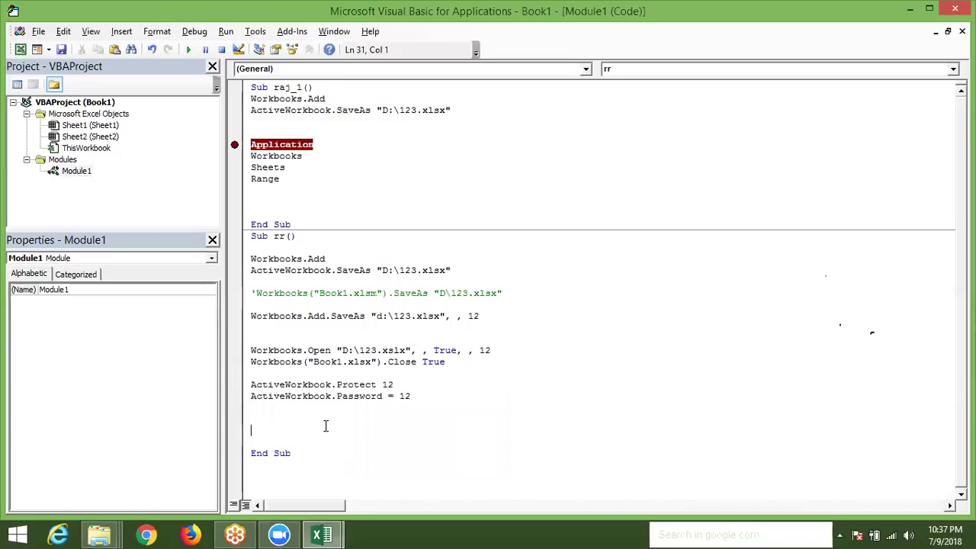
{"action": "double_click", "coordinate": [378, 398]}
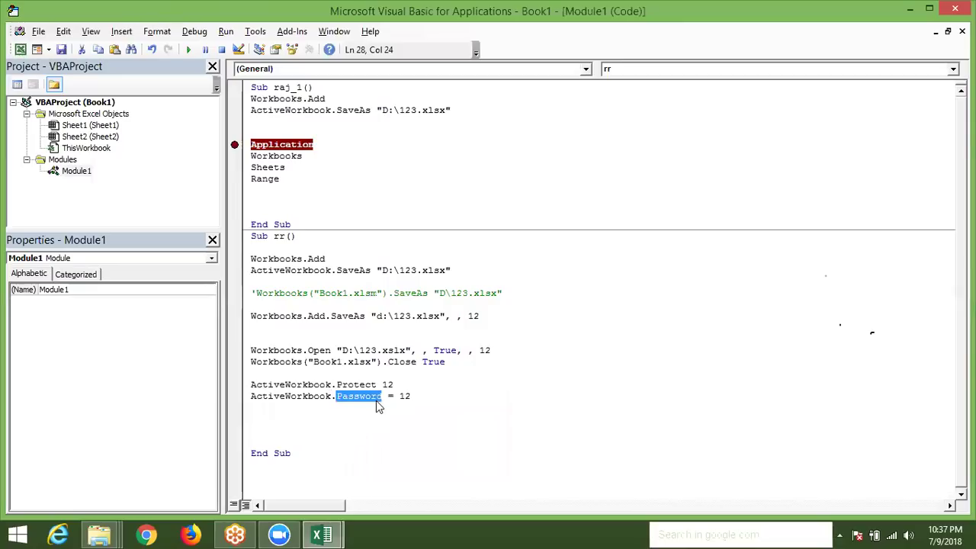
{"action": "left_click", "coordinate": [272, 419]}
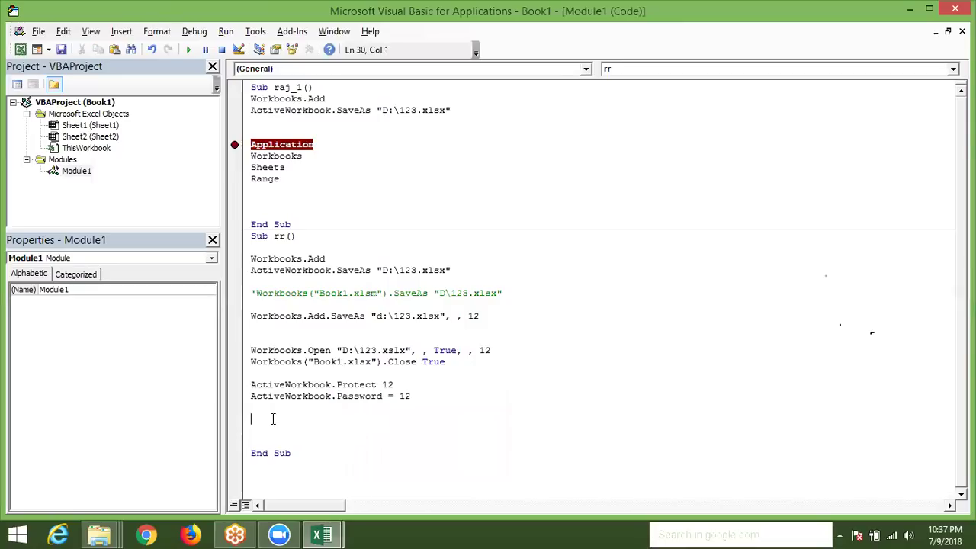
Add an f assignment line after the password line, first trying f = ActiveWorkbook.Name.
{"action": "type", "text": "f ="}
{"action": "type", "text": " Workbooks.Add"}
{"action": "key", "text": "Return"}
{"action": "key", "text": "BackSpace"}
{"action": "key", "text": "BackSpace"}
{"action": "key", "text": "BackSpace"}
{"action": "key", "text": "BackSpace"}
{"action": "key", "text": "BackSpace"}
{"action": "key", "text": "BackSpace"}
{"action": "key", "text": "BackSpace"}
{"action": "key", "text": "BackSpace"}
{"action": "key", "text": "BackSpace"}
{"action": "key", "text": "BackSpace"}
{"action": "key", "text": "BackSpace"}
{"action": "type", "text": "active"}
{"action": "type", "text": "workbook"}
{"action": "type", "text": "."}
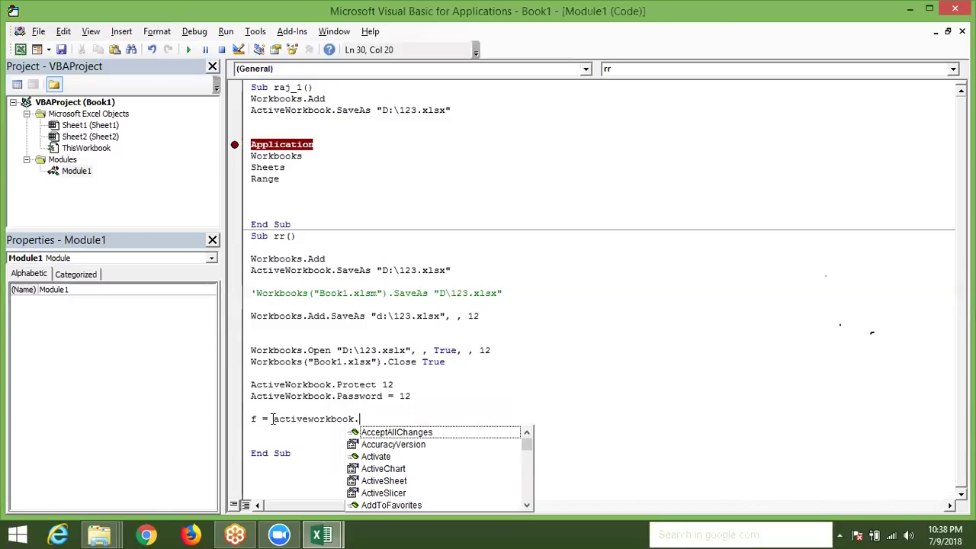
{"action": "type", "text": "nam"}
{"action": "key", "text": "Tab"}
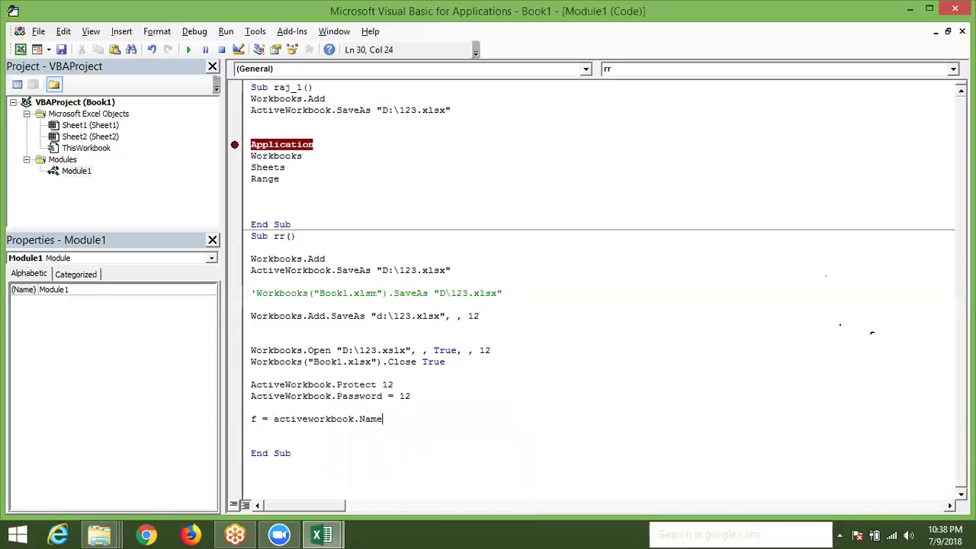
{"action": "key", "text": "Return"}
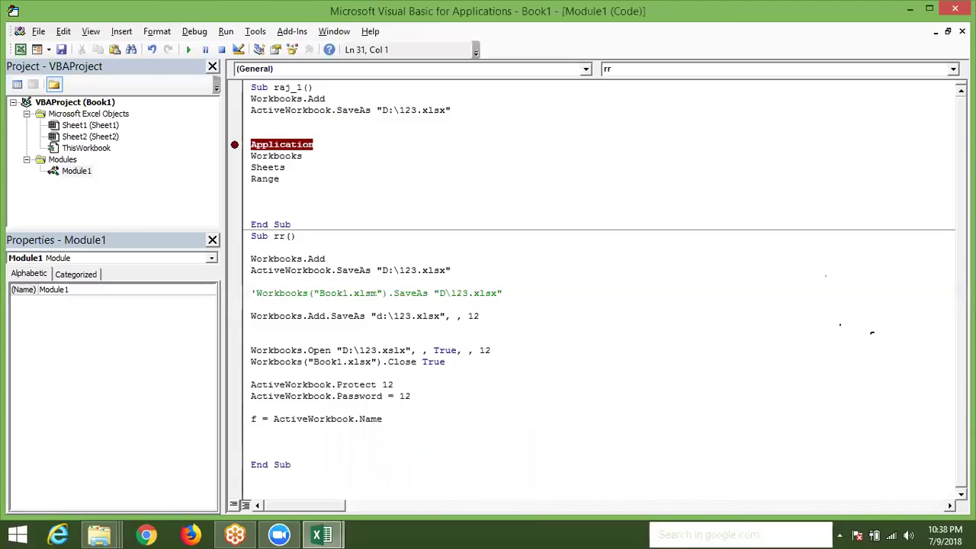
Change the property from Name to Path, settle on f = ActiveWorkbook.FullName, and return to Excel.
{"action": "key", "text": "BackSpace"}
{"action": "key", "text": "BackSpace"}
{"action": "key", "text": "BackSpace"}
{"action": "key", "text": "BackSpace"}
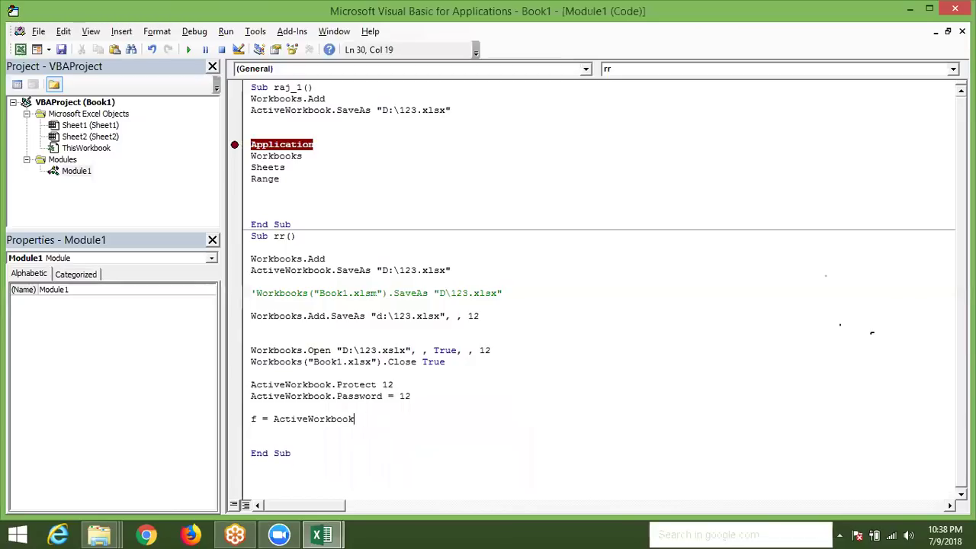
{"action": "type", "text": ".filepa"}
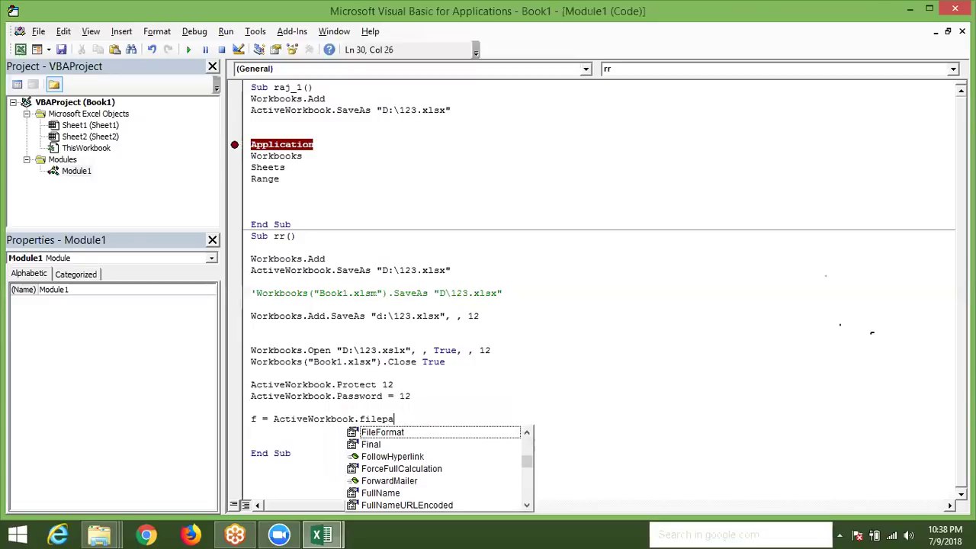
{"action": "key", "text": "BackSpace"}
{"action": "key", "text": "BackSpace"}
{"action": "key", "text": "BackSpace"}
{"action": "key", "text": "BackSpace"}
{"action": "key", "text": "BackSpace"}
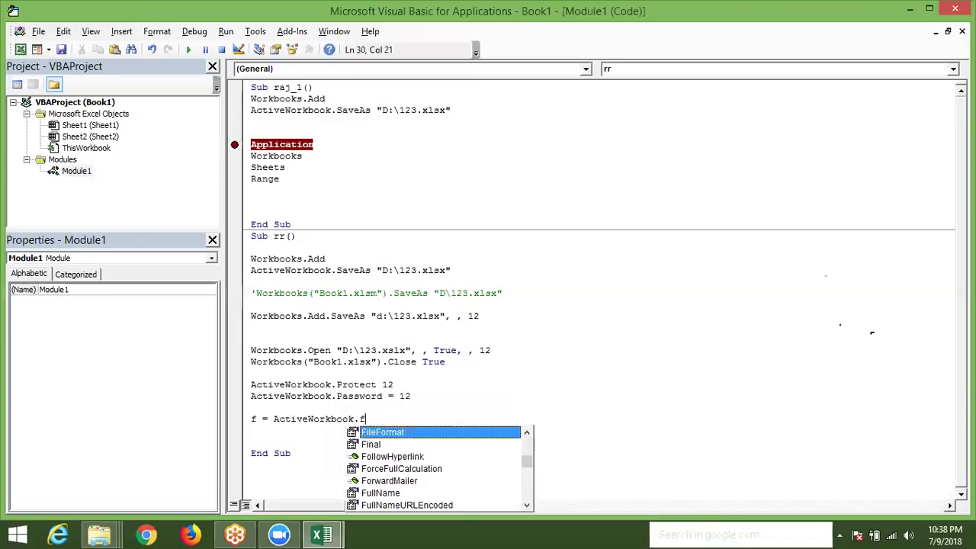
{"action": "key", "text": "BackSpace"}
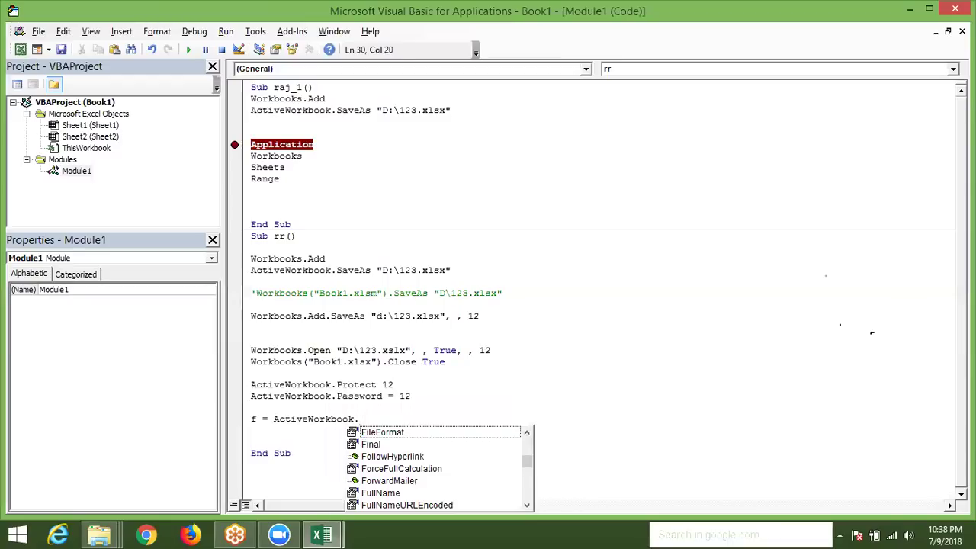
{"action": "type", "text": "path"}
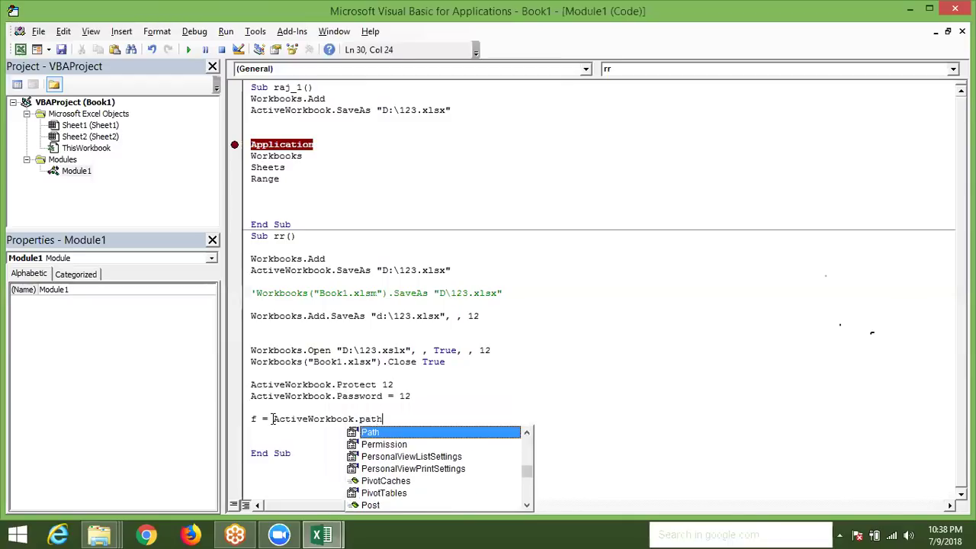
{"action": "key", "text": "Tab"}
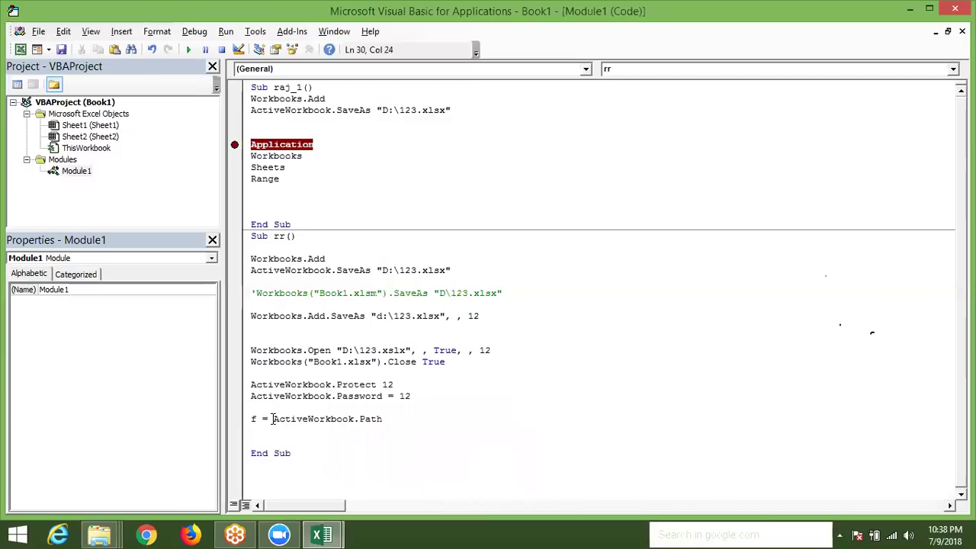
{"action": "key", "text": "BackSpace"}
{"action": "key", "text": "BackSpace"}
{"action": "key", "text": "BackSpace"}
{"action": "key", "text": "BackSpace"}
{"action": "type", "text": "f"}
{"action": "type", "text": "ullname"}
{"action": "left_click", "coordinate": [274, 443]}
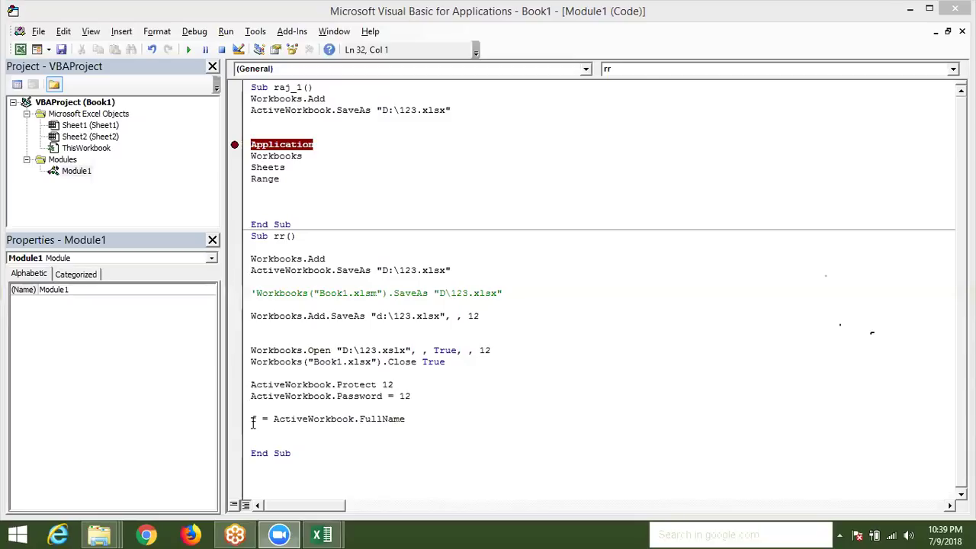
{"action": "key", "text": "alt+q"}
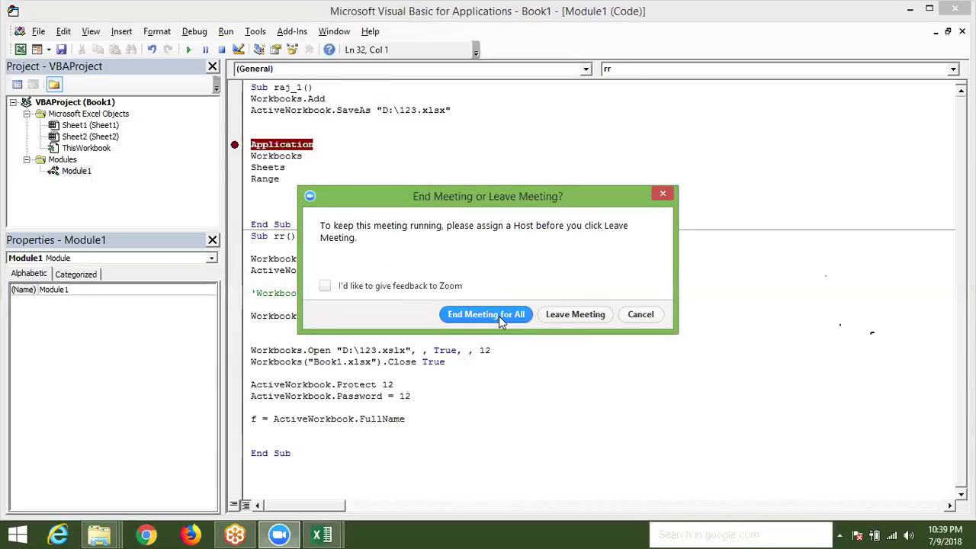